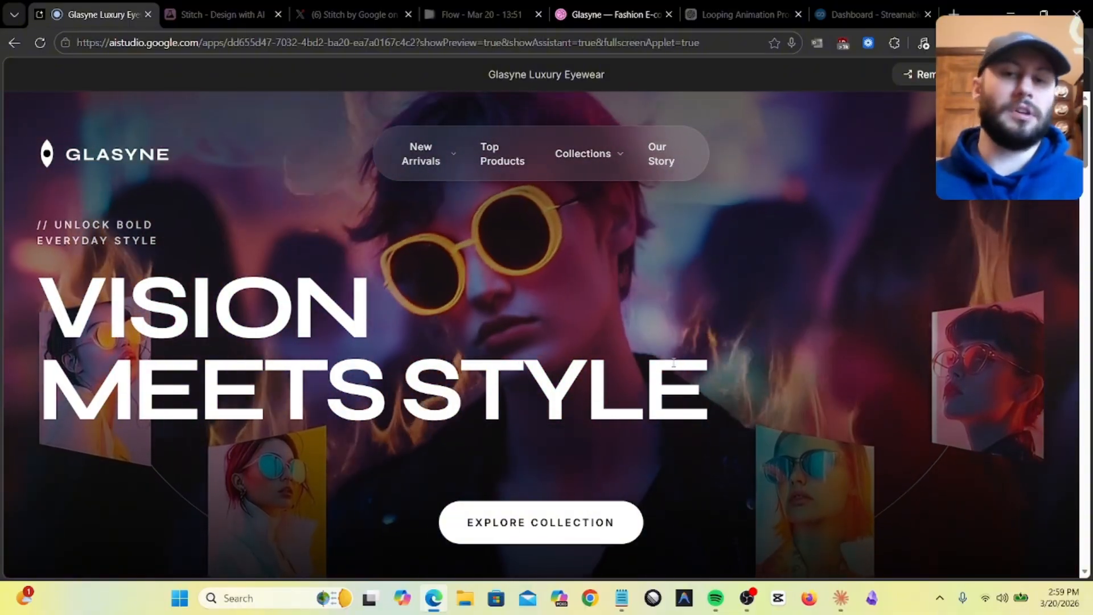
- Review the Glasyne landing page from the hero through the Beyond the Lens section to the Curated Selection products
{"action": "scroll", "coordinate": [673, 362], "scroll_direction": "down", "scroll_amount": 2}
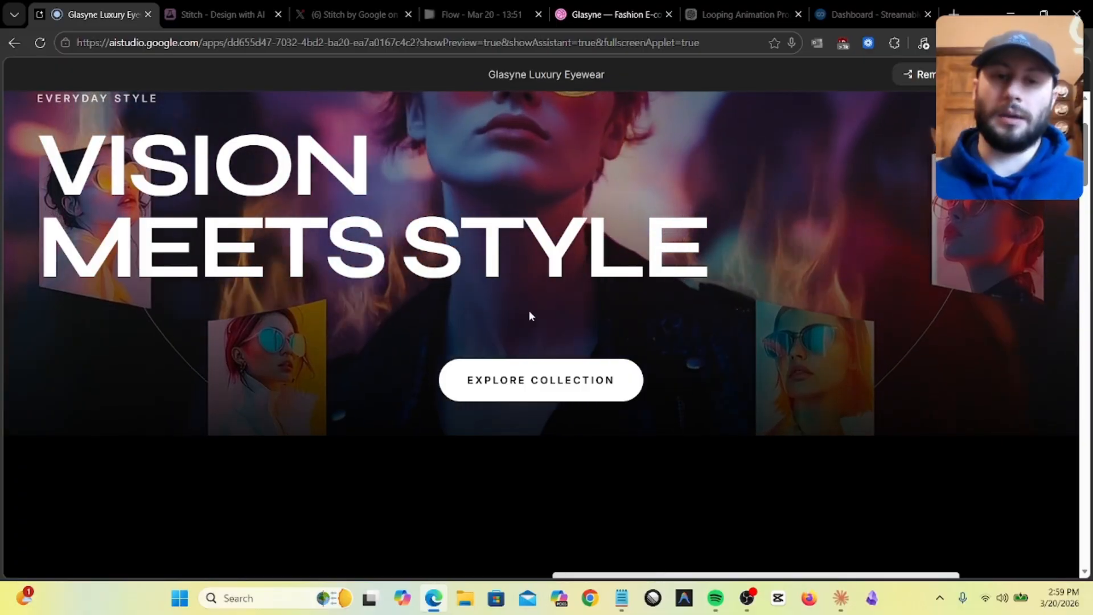
{"action": "scroll", "coordinate": [529, 309], "scroll_direction": "down", "scroll_amount": 5}
{"action": "scroll", "coordinate": [528, 316], "scroll_direction": "down", "scroll_amount": 1}
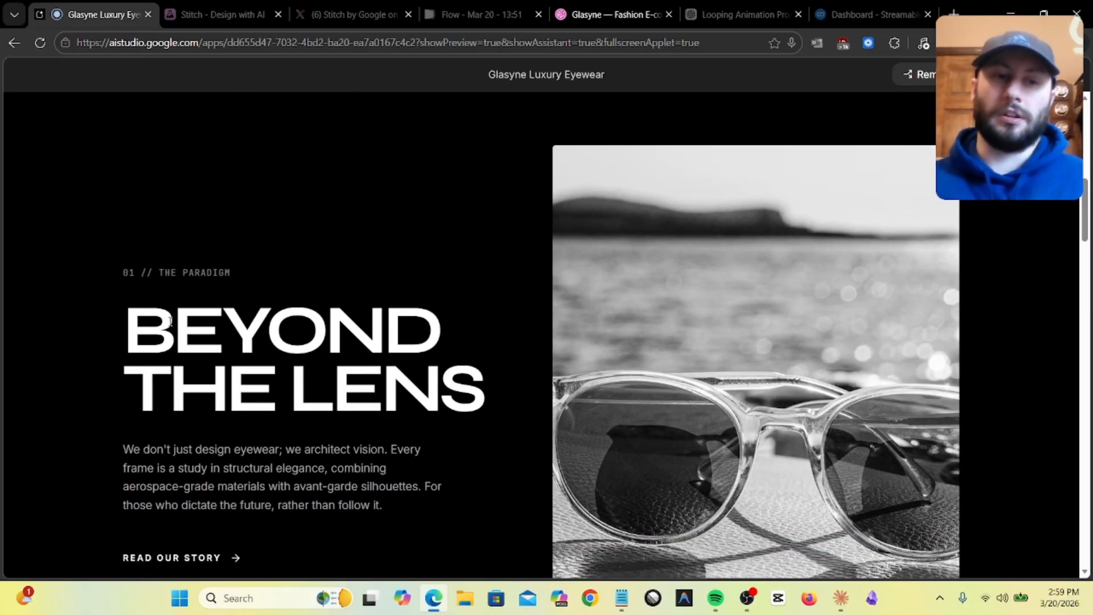
{"action": "scroll", "coordinate": [162, 332], "scroll_direction": "down", "scroll_amount": 1}
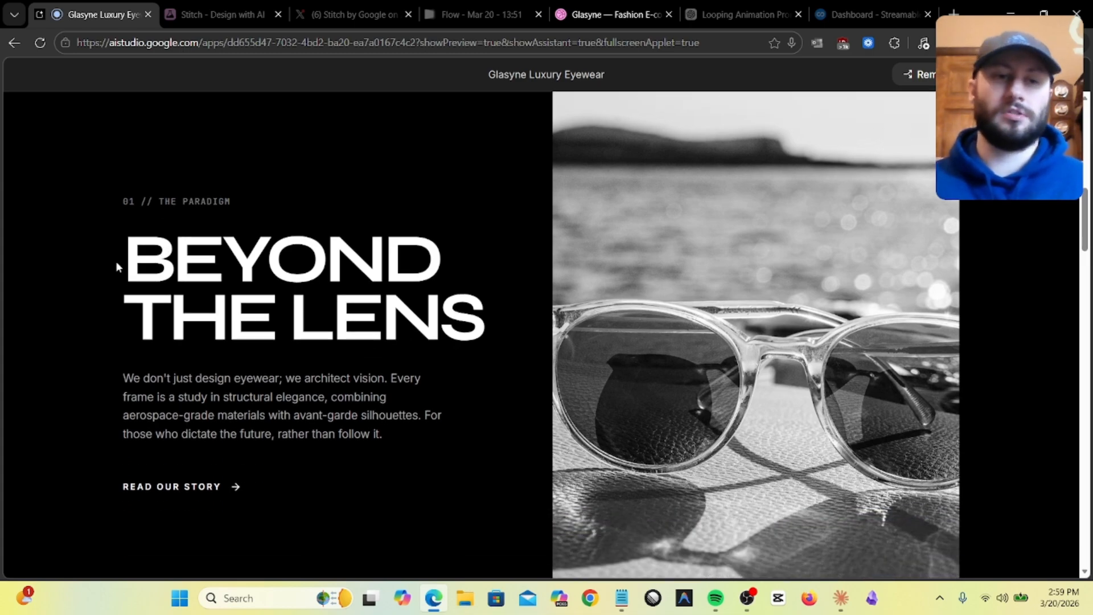
{"action": "scroll", "coordinate": [321, 277], "scroll_direction": "up", "scroll_amount": 2}
{"action": "scroll", "coordinate": [814, 392], "scroll_direction": "down", "scroll_amount": 1}
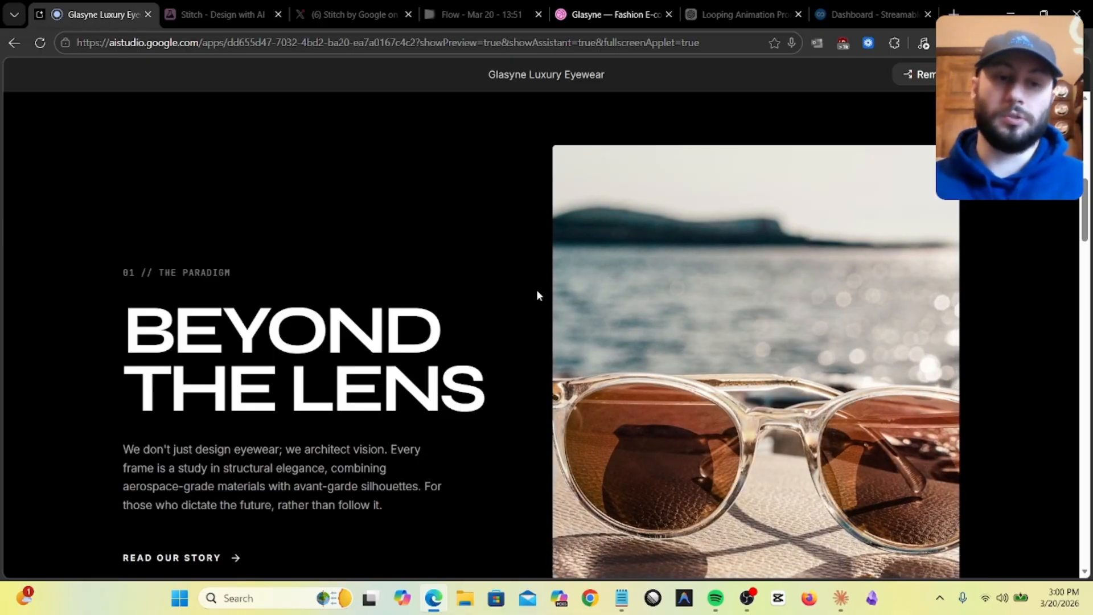
{"action": "scroll", "coordinate": [537, 295], "scroll_direction": "down", "scroll_amount": 10}
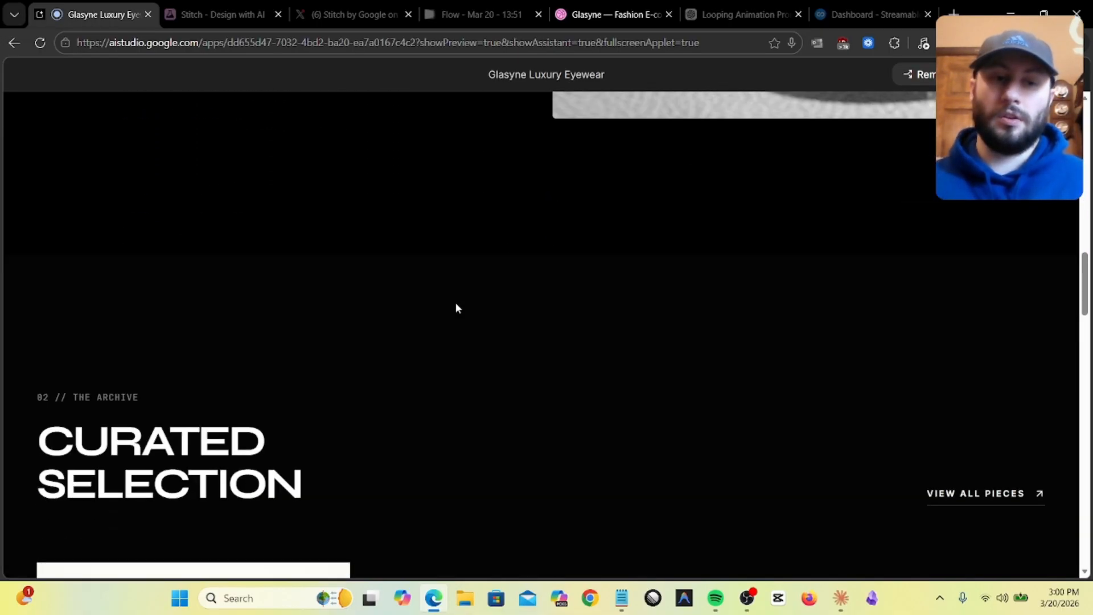
{"action": "scroll", "coordinate": [455, 308], "scroll_direction": "down", "scroll_amount": 6}
{"action": "scroll", "coordinate": [163, 370], "scroll_direction": "down", "scroll_amount": 1}
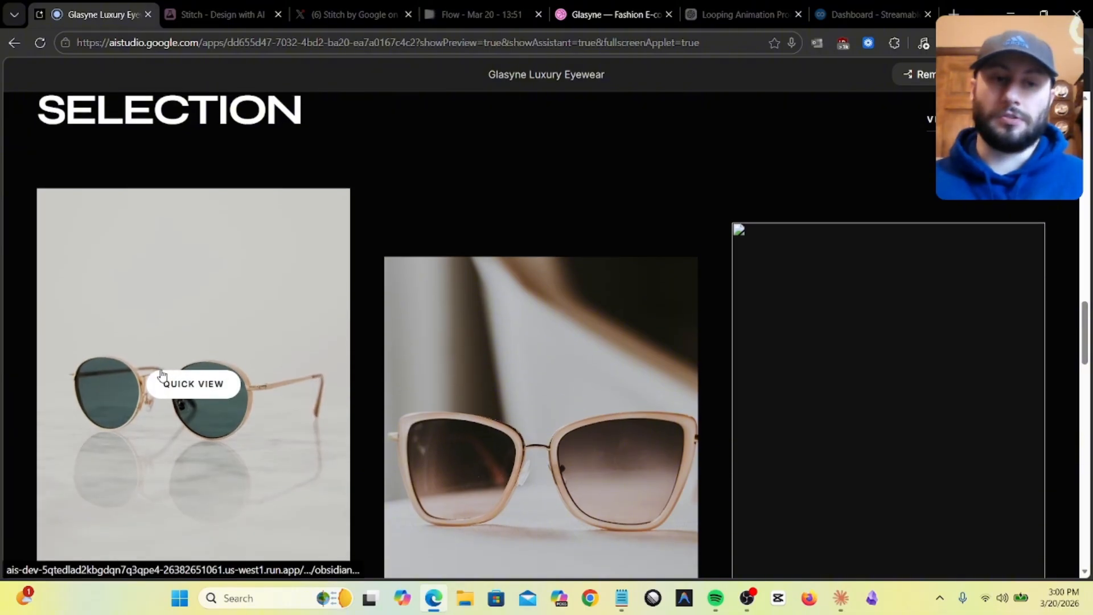
{"action": "scroll", "coordinate": [163, 373], "scroll_direction": "down", "scroll_amount": 1}
{"action": "scroll", "coordinate": [501, 350], "scroll_direction": "down", "scroll_amount": 1}
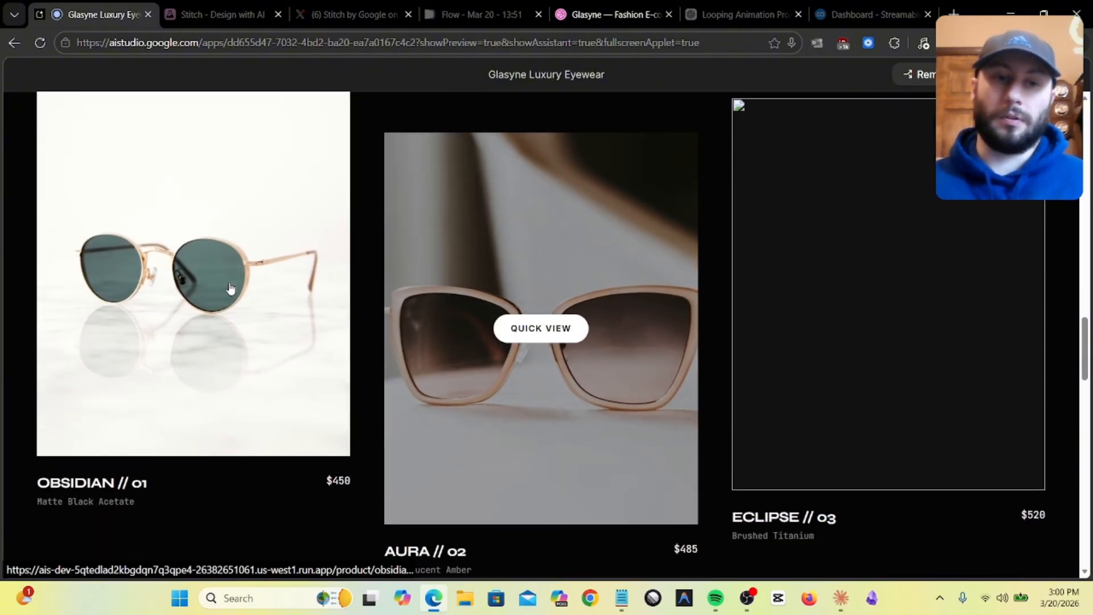
{"action": "mouse_move", "coordinate": [190, 263]}
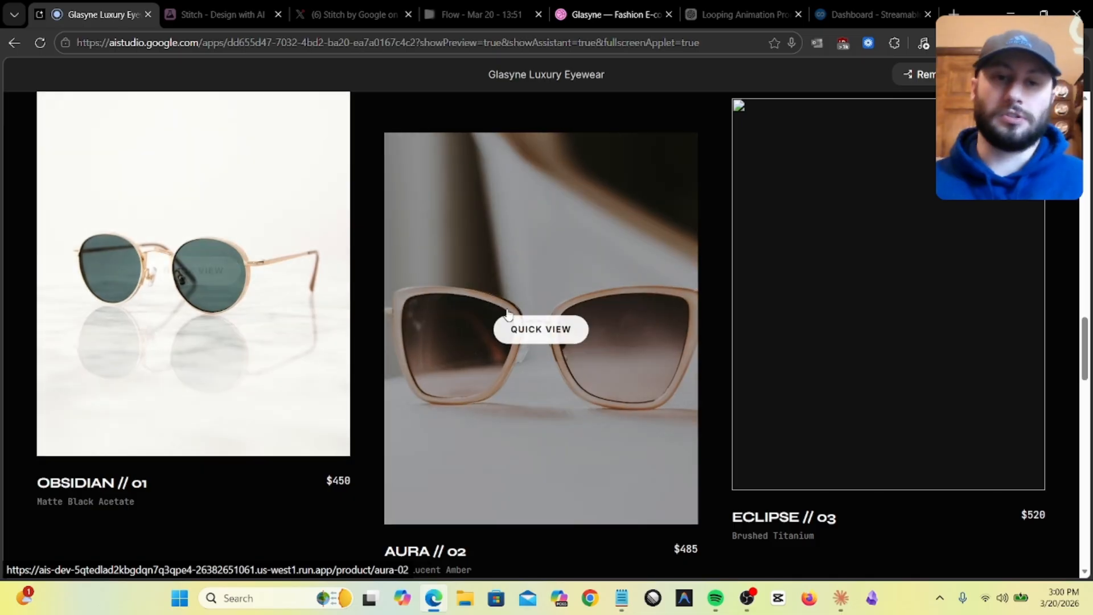
- Open the Aura // 02 quick view and examine its product page from the header down to the footer
{"action": "left_click", "coordinate": [531, 323]}
{"action": "scroll", "coordinate": [628, 284], "scroll_direction": "down", "scroll_amount": 3}
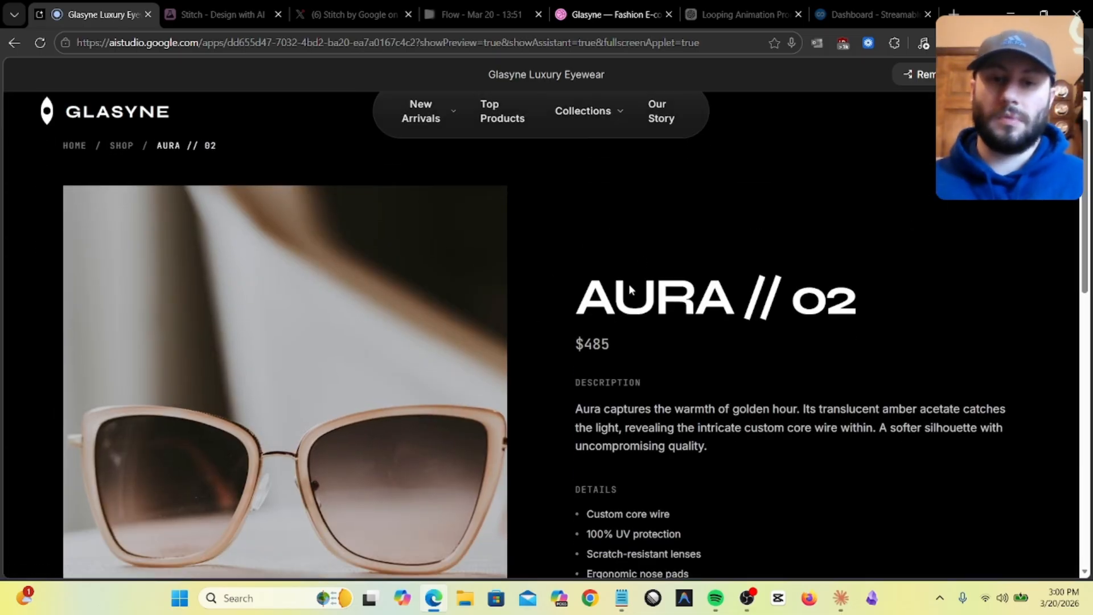
{"action": "scroll", "coordinate": [603, 311], "scroll_direction": "up", "scroll_amount": 3}
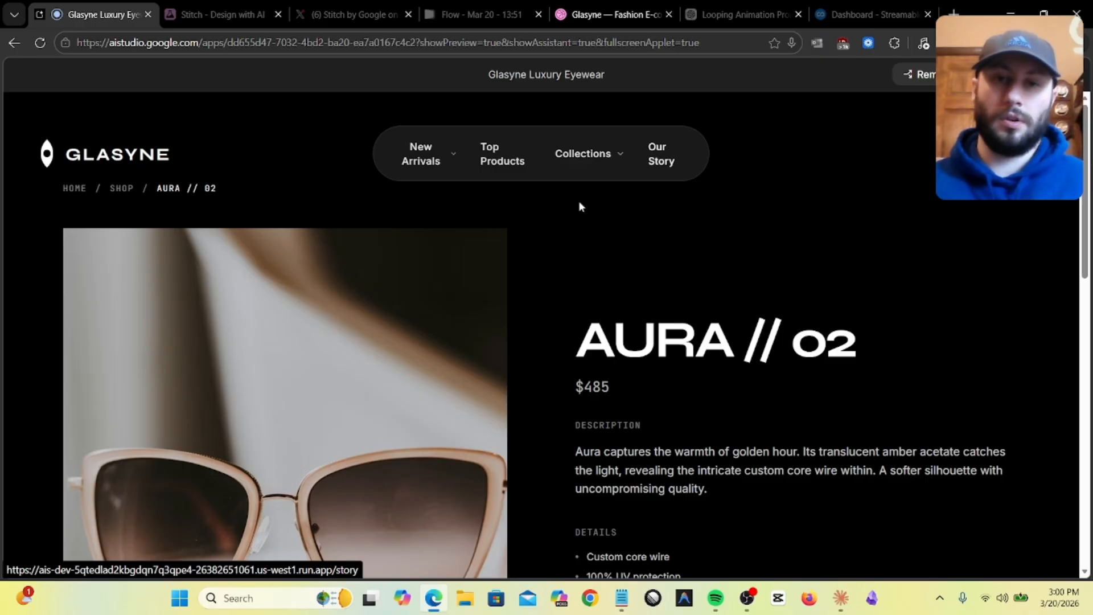
{"action": "scroll", "coordinate": [498, 335], "scroll_direction": "down", "scroll_amount": 5}
{"action": "scroll", "coordinate": [498, 338], "scroll_direction": "down", "scroll_amount": 1}
{"action": "scroll", "coordinate": [498, 338], "scroll_direction": "up", "scroll_amount": 1}
{"action": "scroll", "coordinate": [498, 338], "scroll_direction": "down", "scroll_amount": 3}
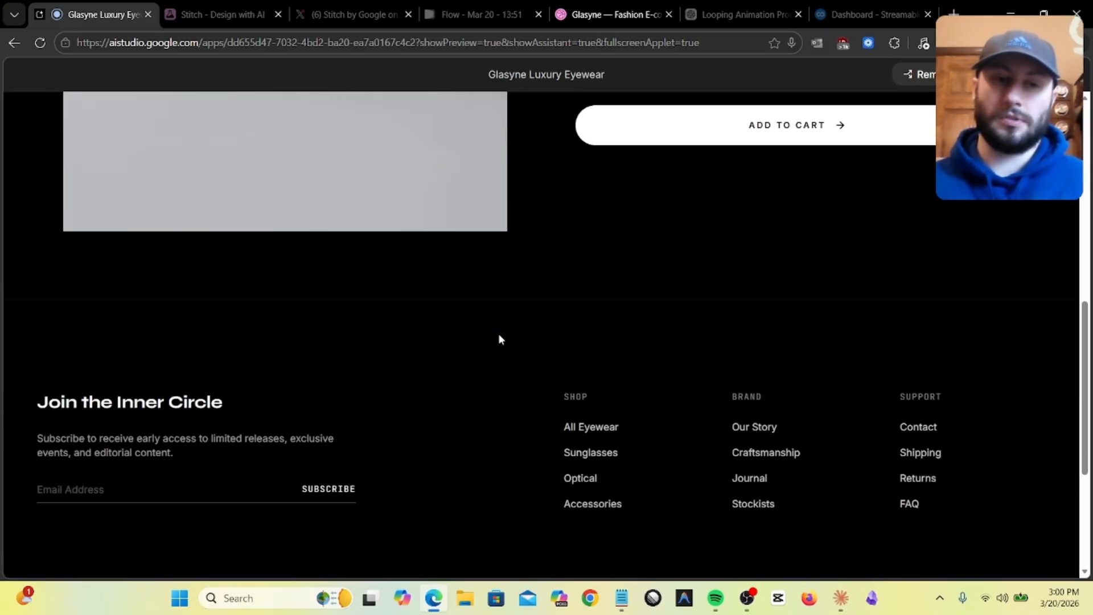
{"action": "scroll", "coordinate": [498, 337], "scroll_direction": "up", "scroll_amount": 4}
{"action": "scroll", "coordinate": [499, 338], "scroll_direction": "up", "scroll_amount": 3}
{"action": "scroll", "coordinate": [683, 427], "scroll_direction": "down", "scroll_amount": 2}
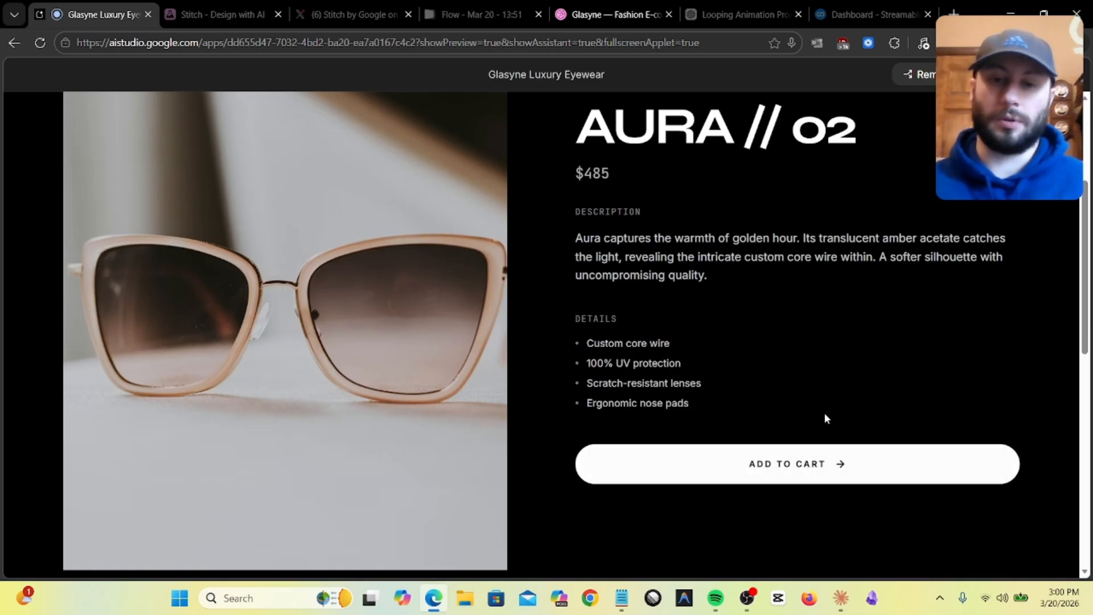
{"action": "scroll", "coordinate": [579, 344], "scroll_direction": "up", "scroll_amount": 3}
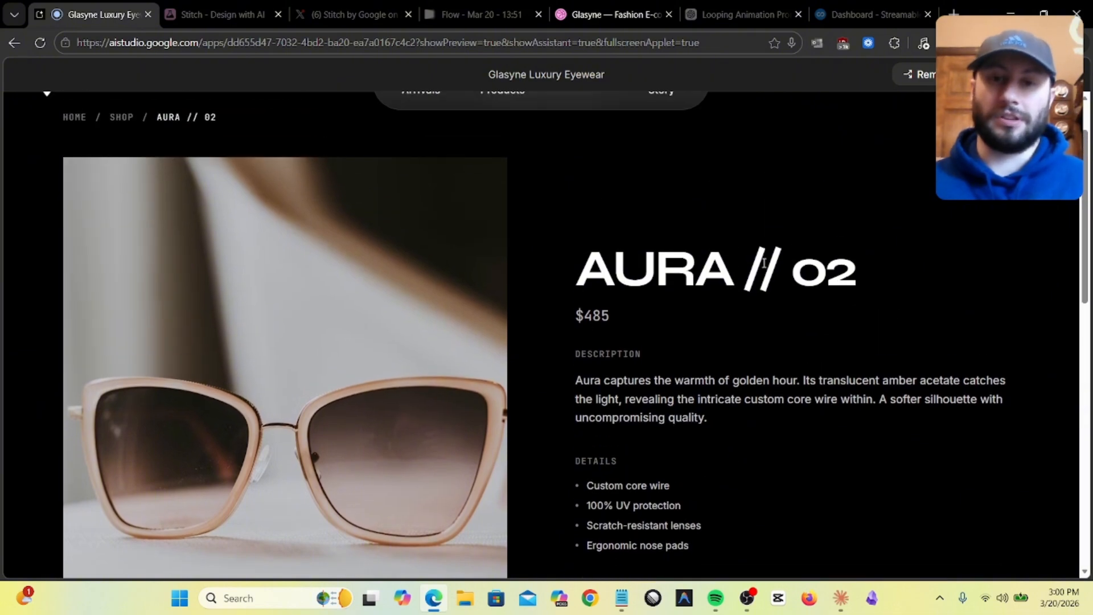
{"action": "scroll", "coordinate": [534, 364], "scroll_direction": "down", "scroll_amount": 7}
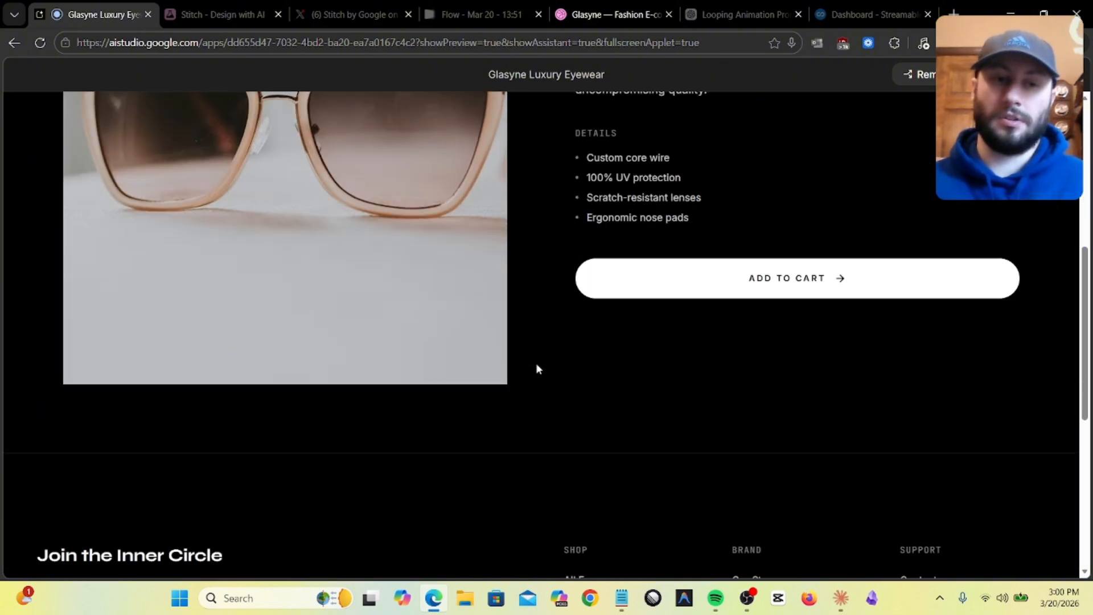
{"action": "scroll", "coordinate": [535, 367], "scroll_direction": "down", "scroll_amount": 4}
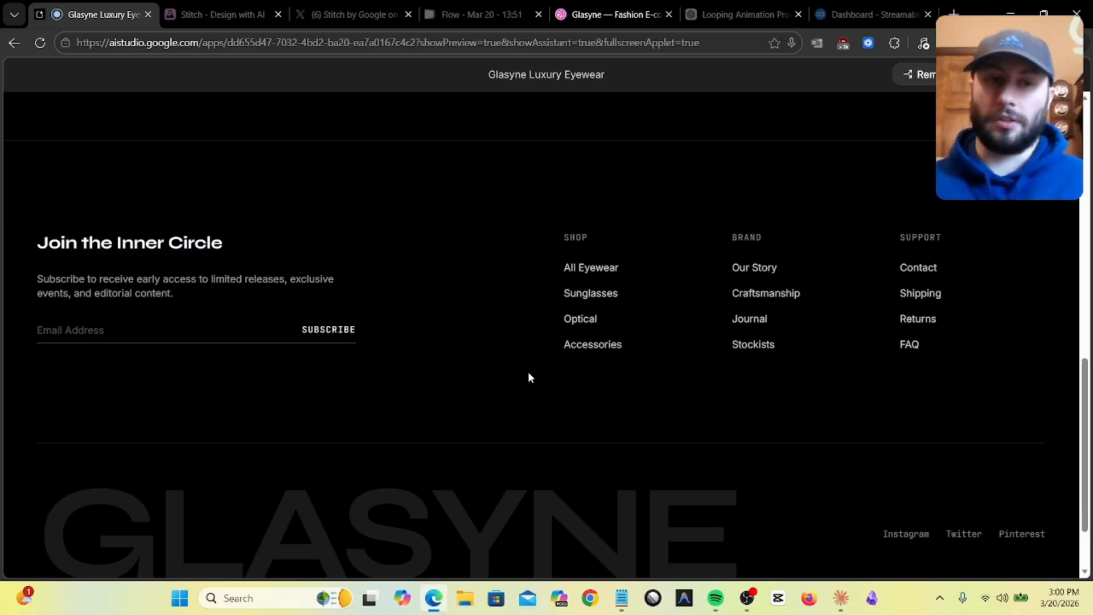
{"action": "scroll", "coordinate": [431, 361], "scroll_direction": "down", "scroll_amount": 2}
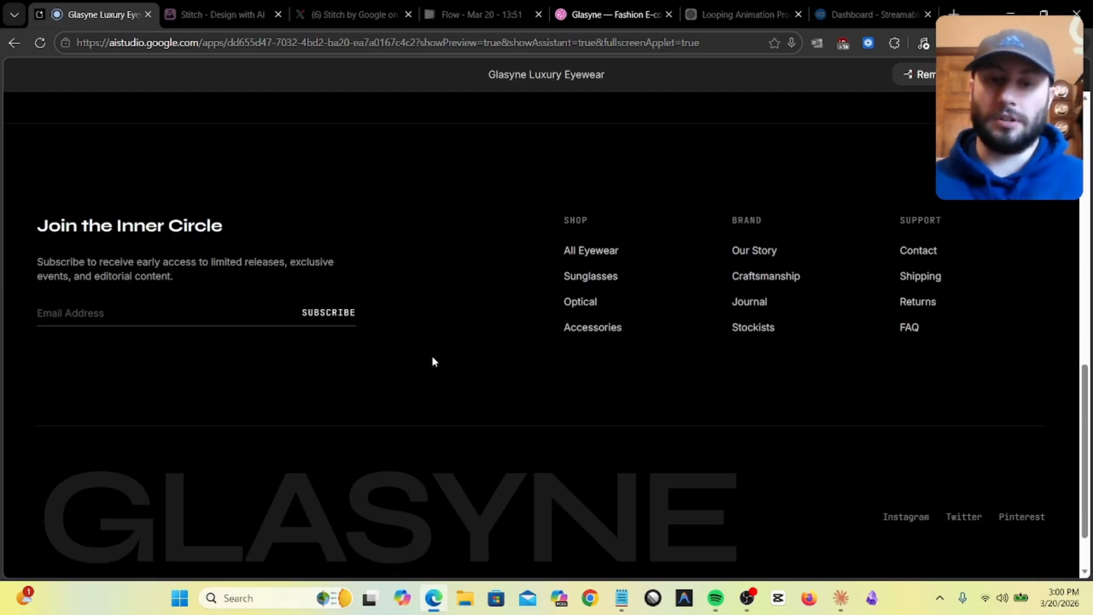
{"action": "scroll", "coordinate": [422, 392], "scroll_direction": "up", "scroll_amount": 8}
{"action": "scroll", "coordinate": [426, 396], "scroll_direction": "up", "scroll_amount": 5}
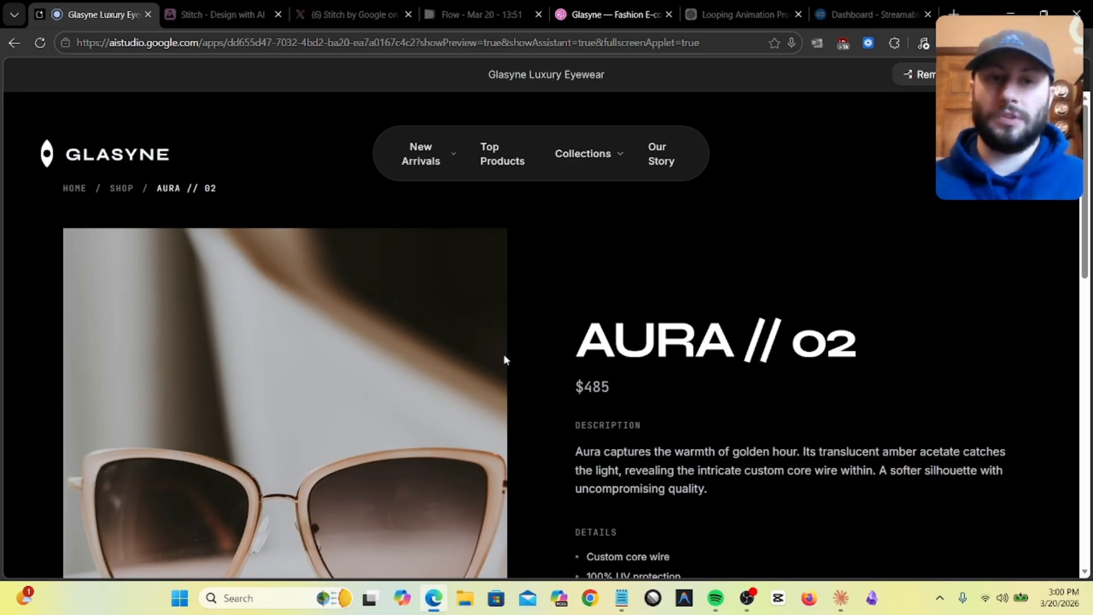
{"action": "scroll", "coordinate": [515, 360], "scroll_direction": "down", "scroll_amount": 1}
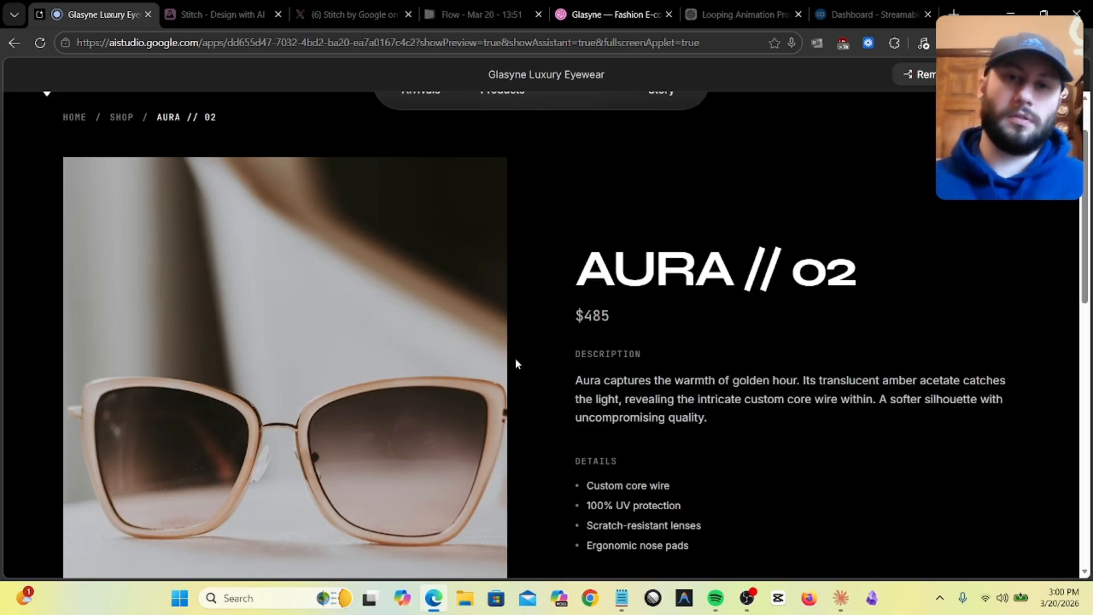
{"action": "scroll", "coordinate": [515, 363], "scroll_direction": "up", "scroll_amount": 1}
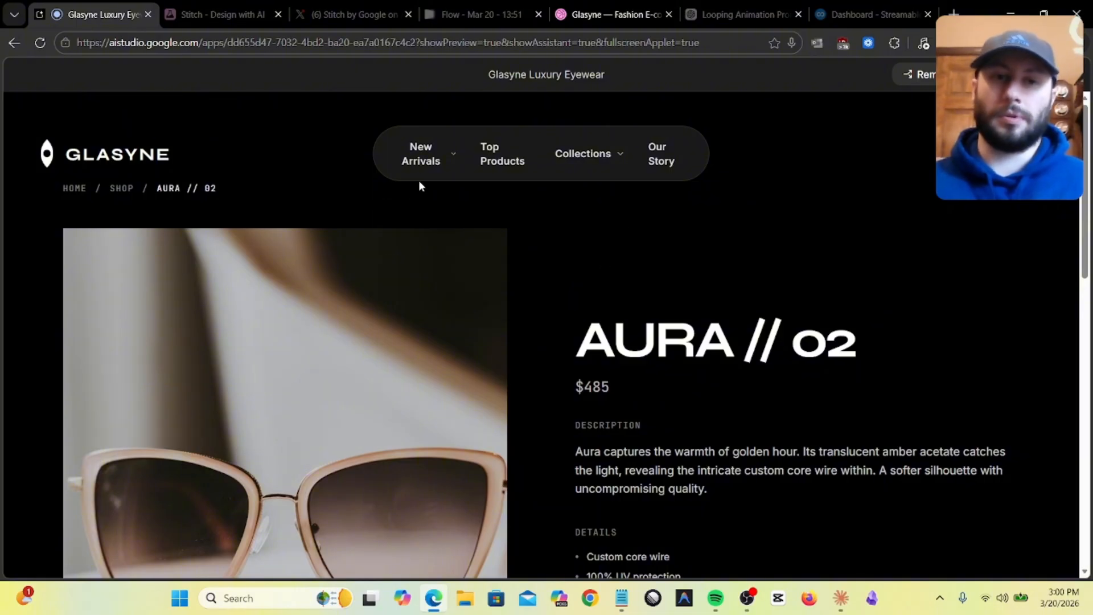
- Return to the Glasyne home page and look it over
{"action": "left_click", "coordinate": [102, 161]}
{"action": "scroll", "coordinate": [447, 378], "scroll_direction": "down", "scroll_amount": 5}
{"action": "scroll", "coordinate": [447, 377], "scroll_direction": "up", "scroll_amount": 5}
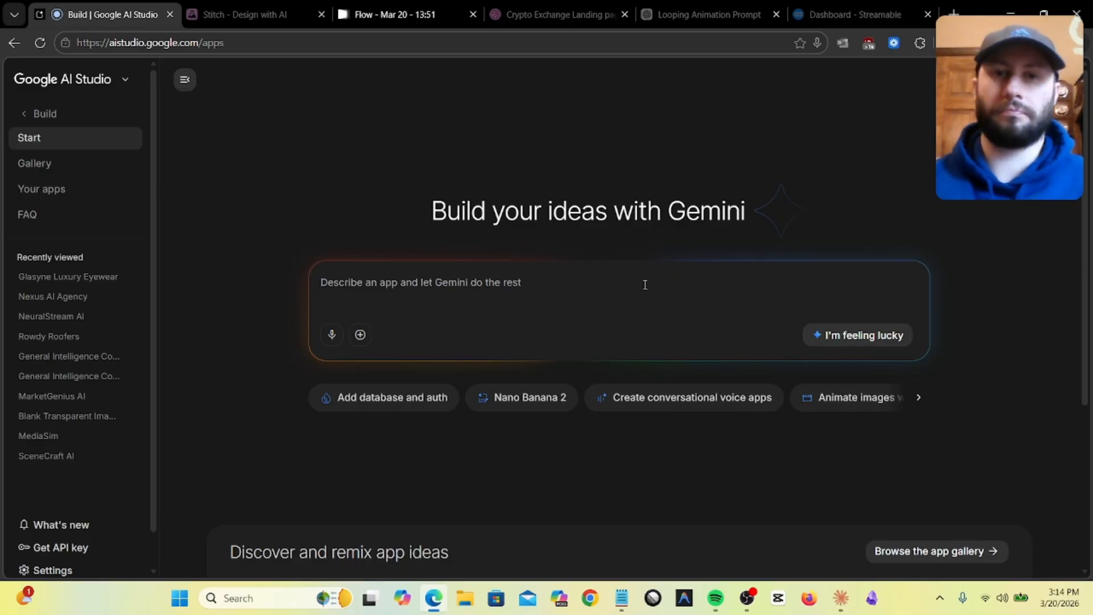
- View the Crypto Exchange landing page hero animation on Dribbble and compare it with the Google AI Studio build page
{"action": "left_click", "coordinate": [546, 14]}
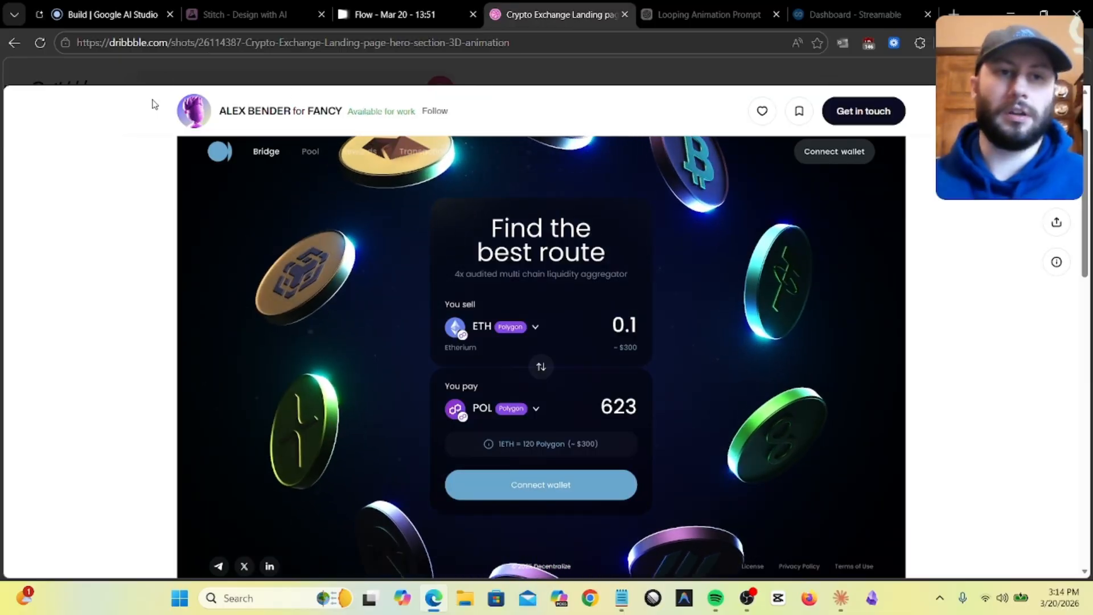
{"action": "left_click", "coordinate": [110, 16]}
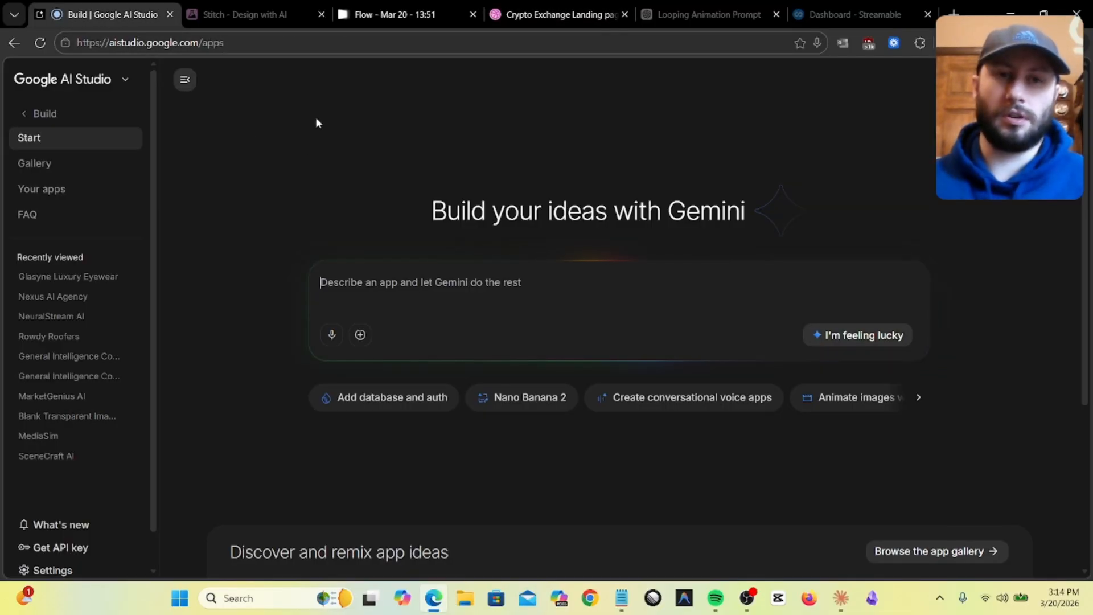
{"action": "left_click", "coordinate": [548, 15]}
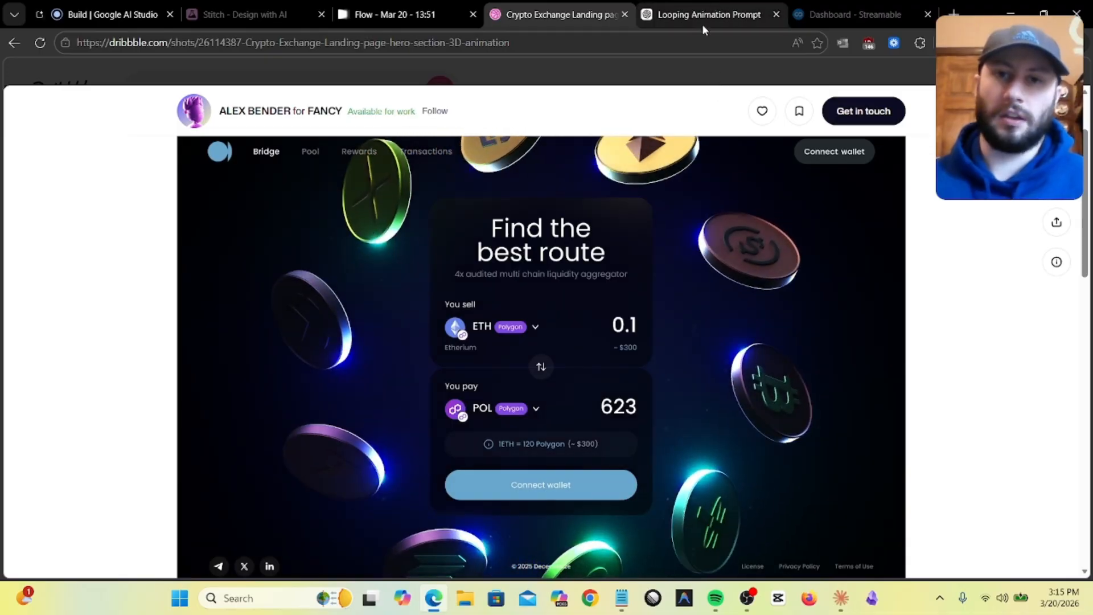
- Switch to the Flow project, inspect the circular pixel cryptocurrency image with its edit history, and return to the project gallery
{"action": "left_click", "coordinate": [394, 18]}
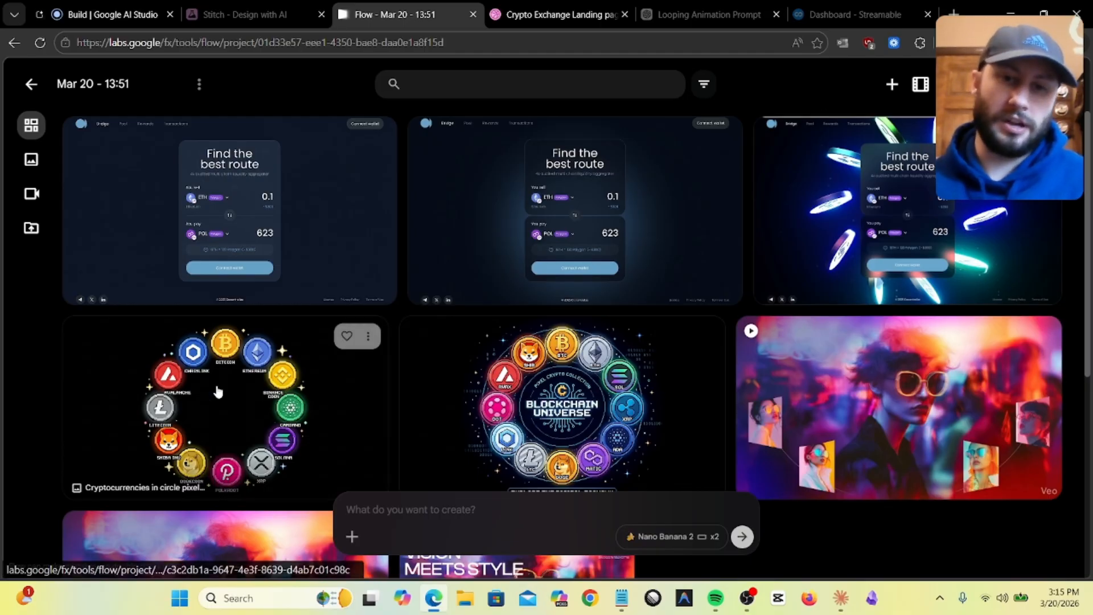
{"action": "left_click", "coordinate": [217, 388]}
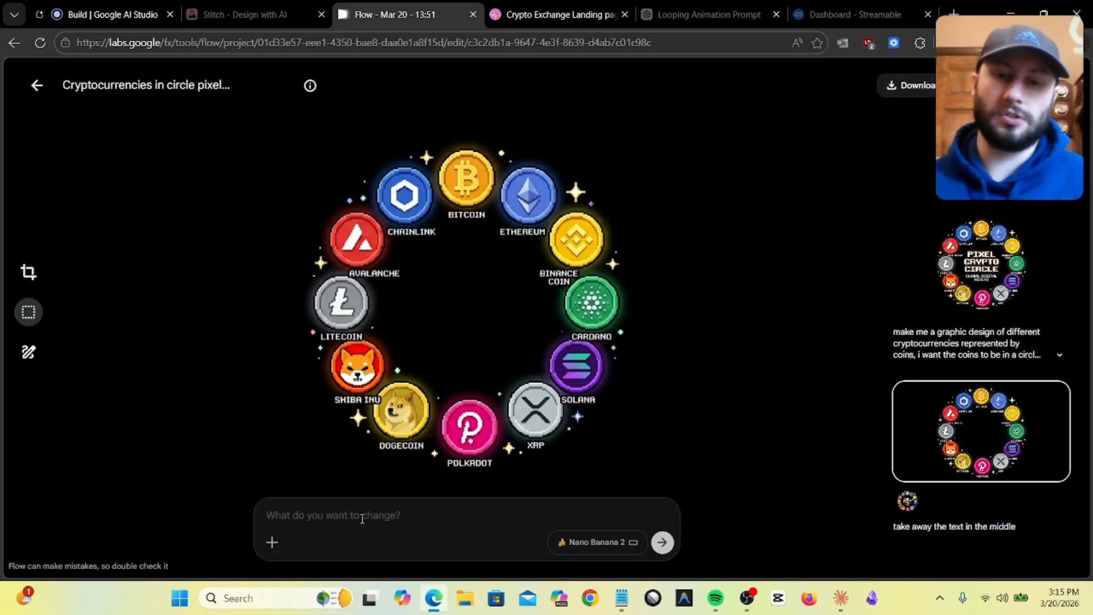
{"action": "left_click", "coordinate": [38, 86]}
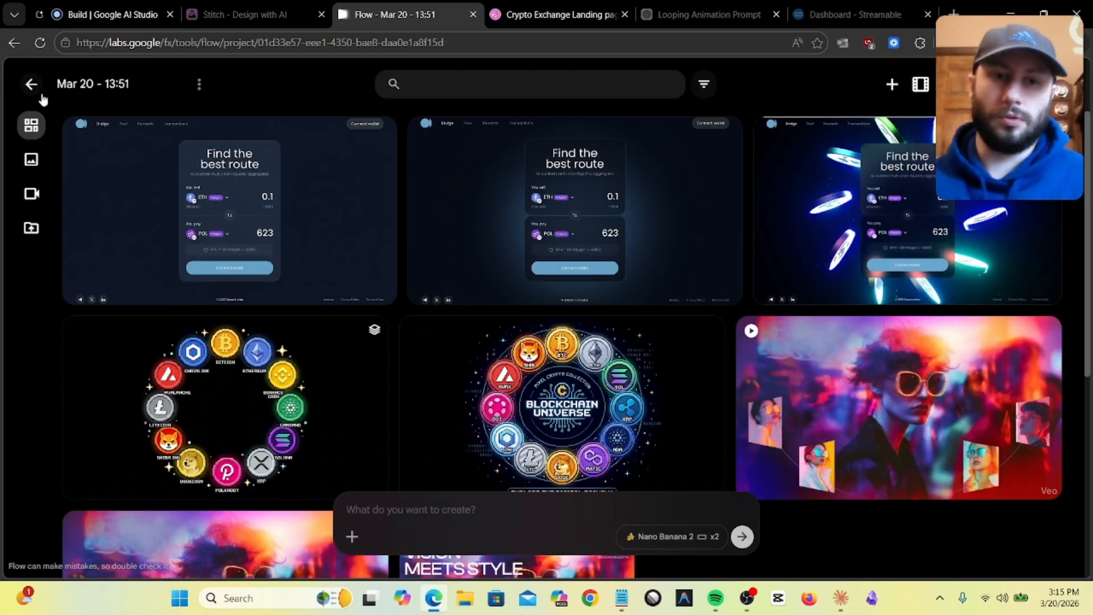
{"action": "left_click", "coordinate": [228, 409]}
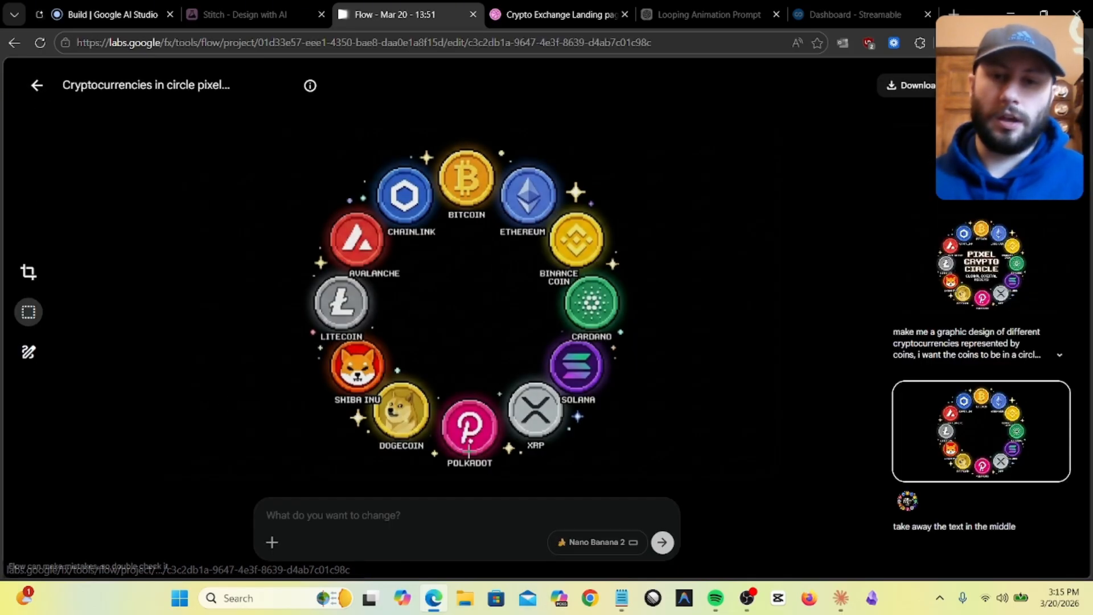
{"action": "mouse_move", "coordinate": [1052, 419]}
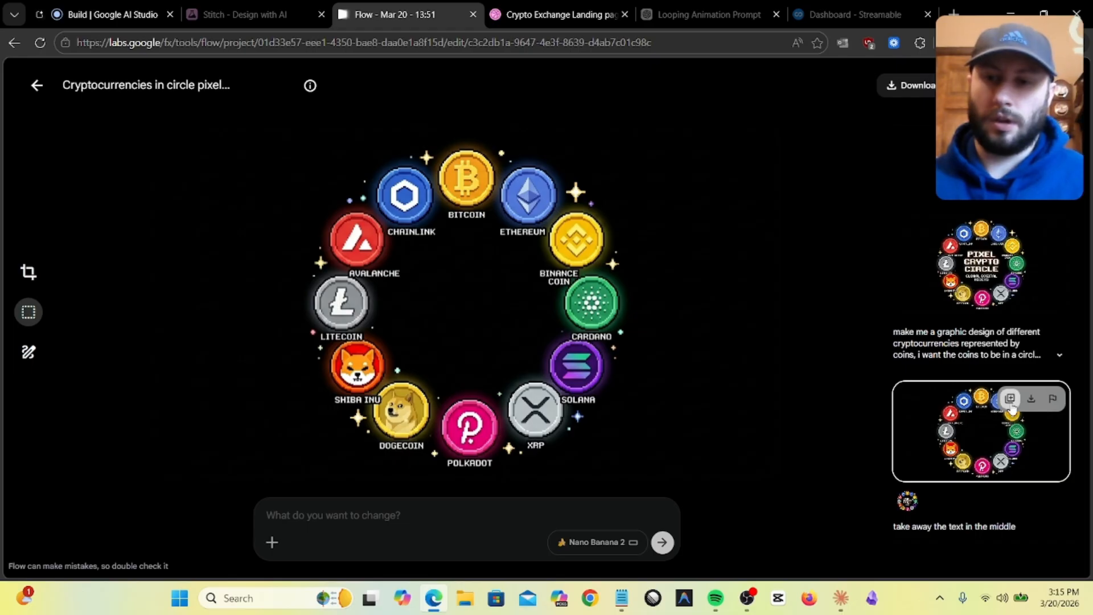
{"action": "left_click", "coordinate": [36, 86]}
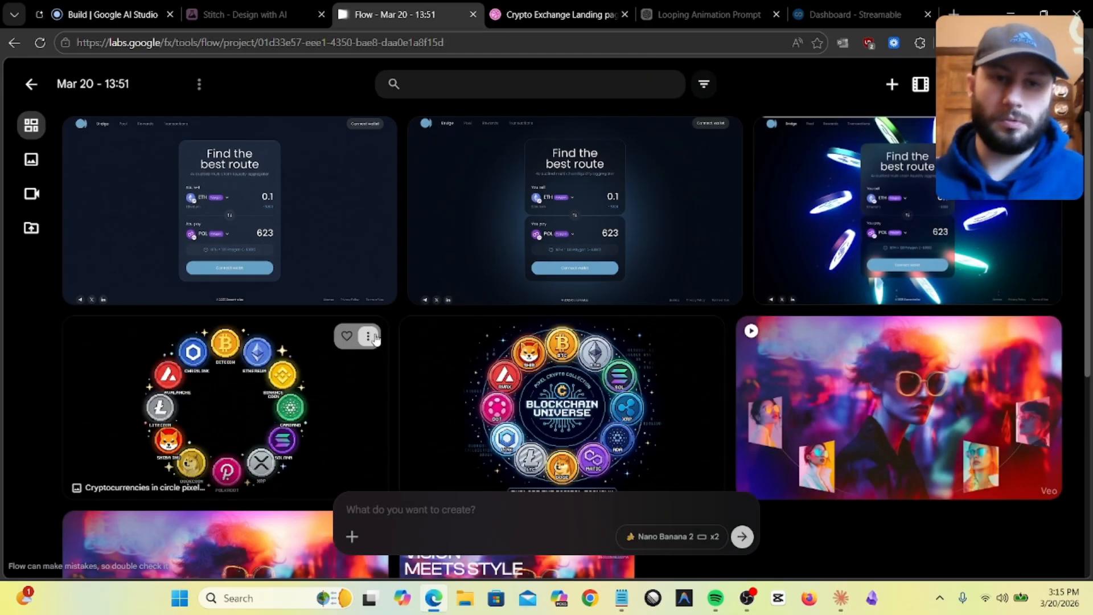
{"action": "left_click", "coordinate": [369, 336]}
{"action": "left_click", "coordinate": [360, 64]}
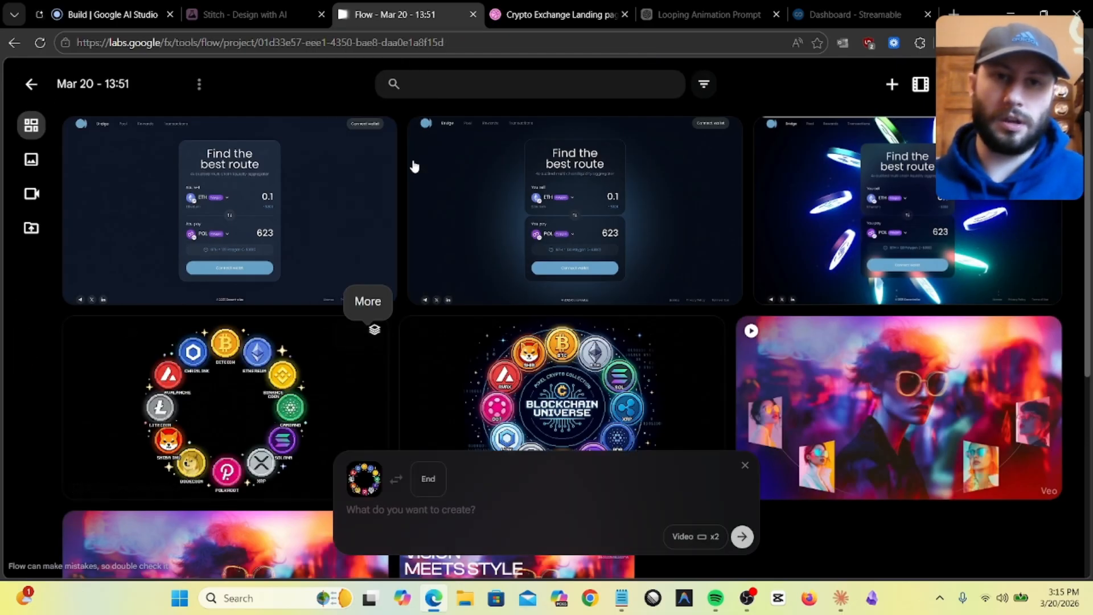
{"action": "left_click", "coordinate": [744, 466]}
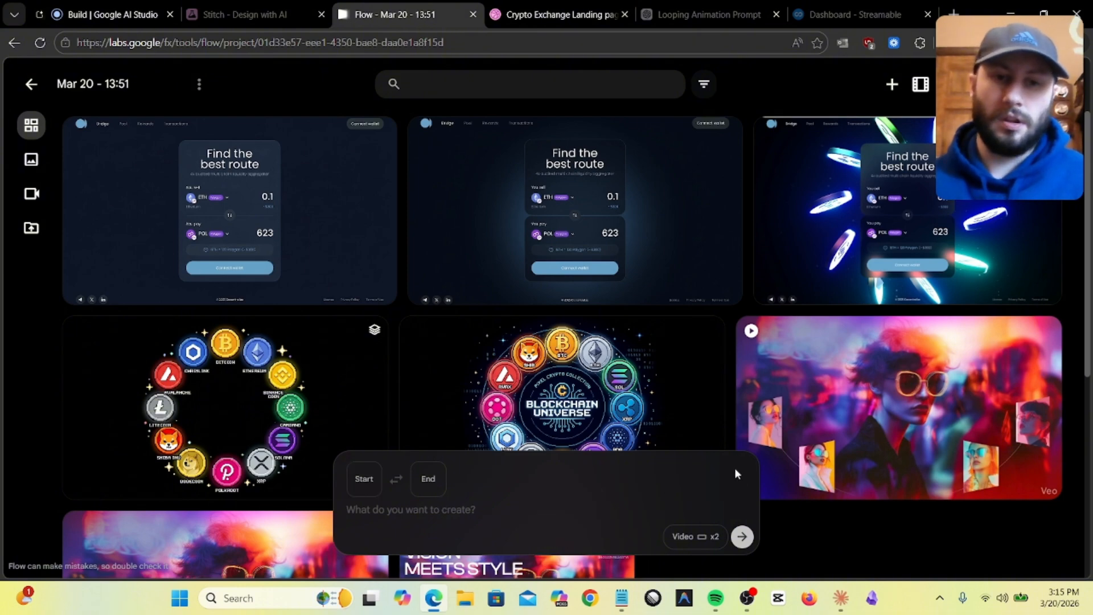
- Copy the circular cryptocurrency coin image from the Flow gallery and paste it into the Looping Animation Prompt chat in ChatGPT
{"action": "mouse_move", "coordinate": [296, 387]}
{"action": "left_click", "coordinate": [368, 340]}
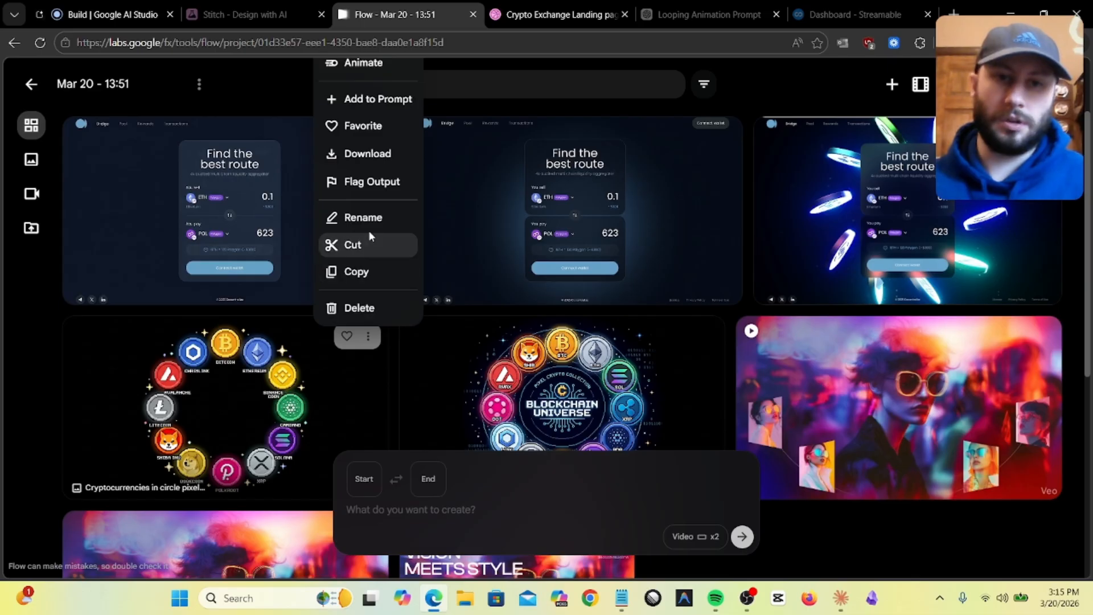
{"action": "left_click", "coordinate": [365, 277]}
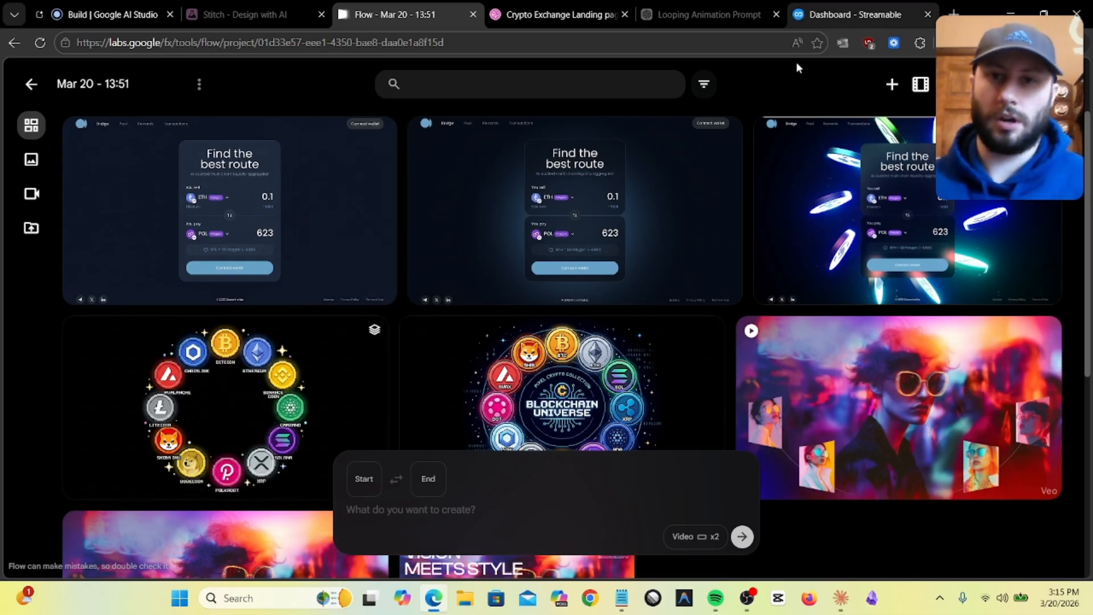
{"action": "left_click", "coordinate": [695, 17]}
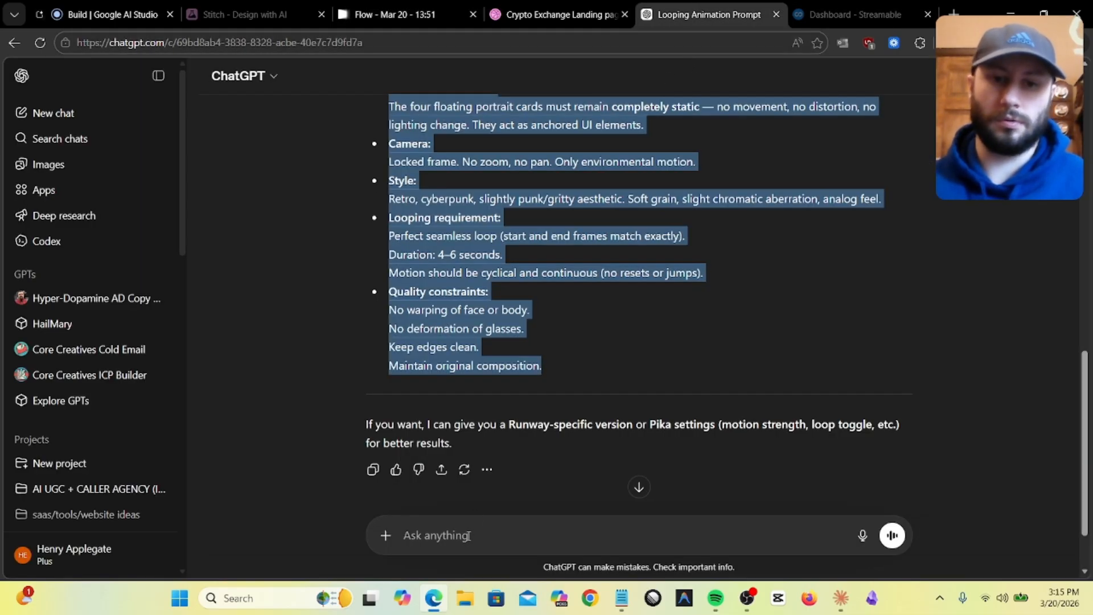
{"action": "left_click", "coordinate": [468, 535]}
{"action": "key", "text": "ctrl+v"}
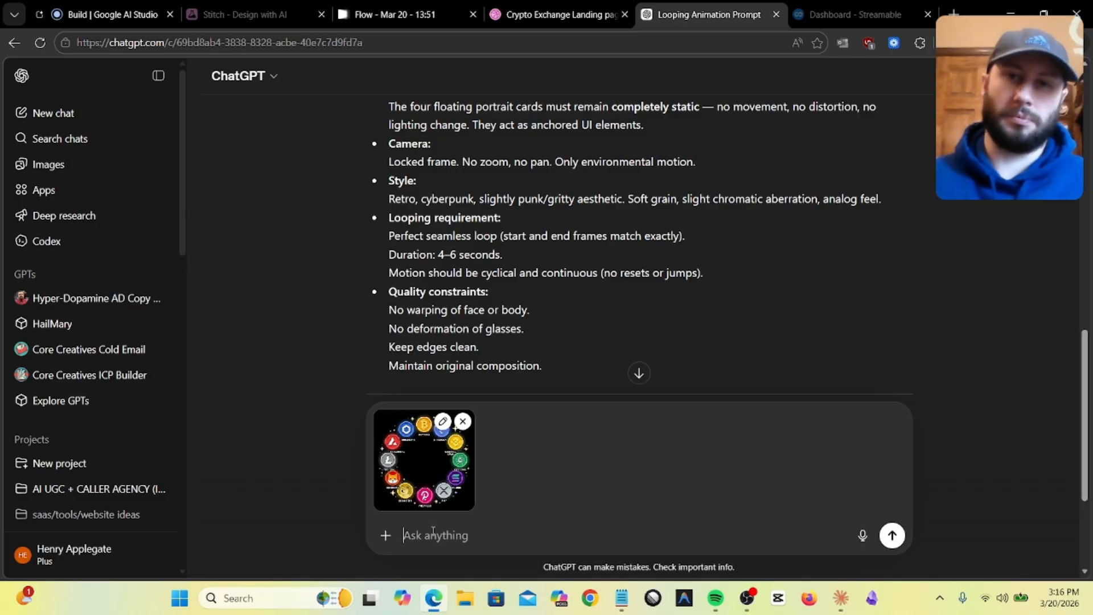
- Dictate and send a request for a looping, silent pixel-art landing page background with rotating, flipping coins kept in place and pulsing sparkles
{"action": "left_click", "coordinate": [863, 536]}
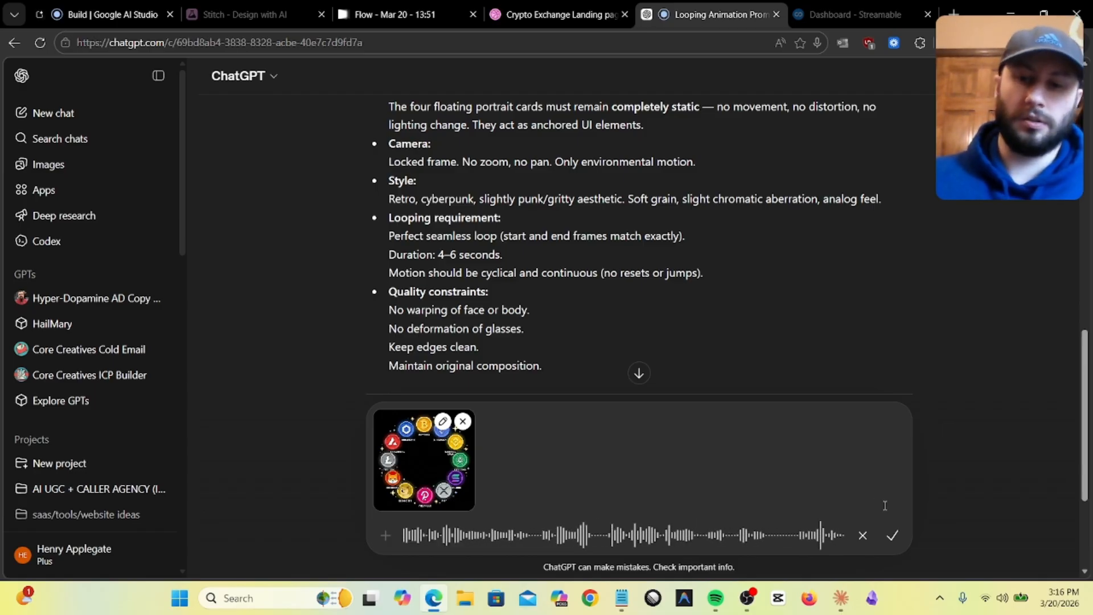
{"action": "left_click", "coordinate": [892, 535]}
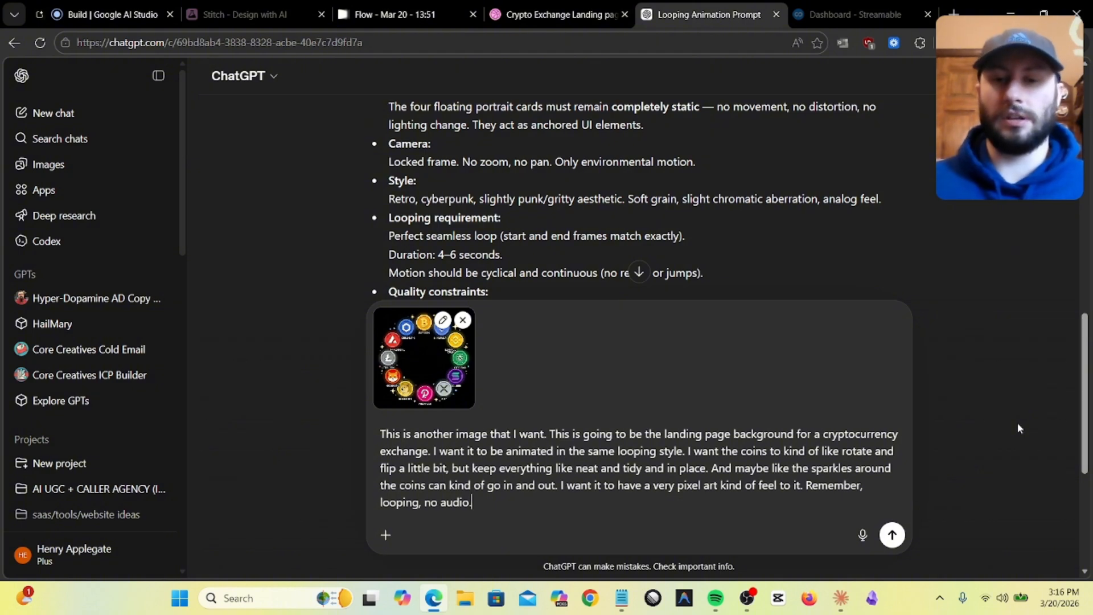
{"action": "left_click", "coordinate": [820, 485]}
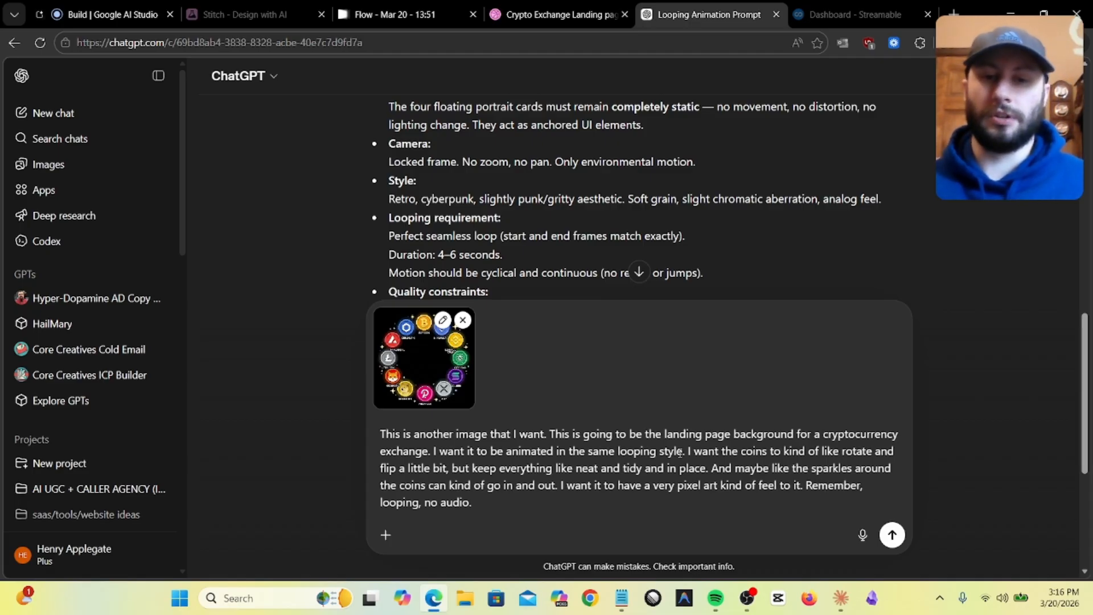
{"action": "left_click", "coordinate": [667, 434]}
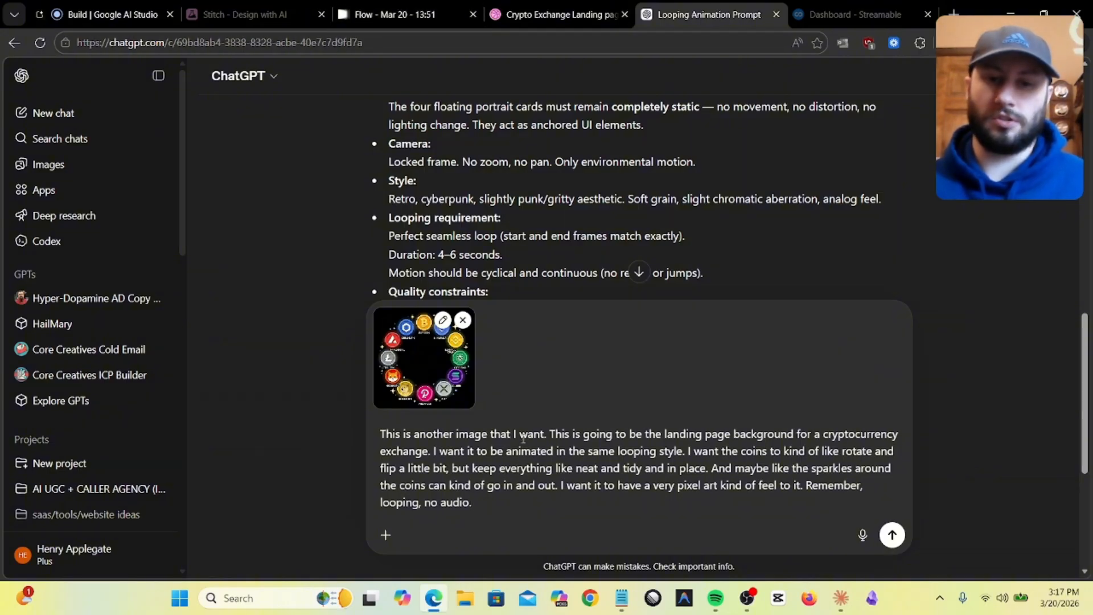
{"action": "left_click", "coordinate": [893, 535]}
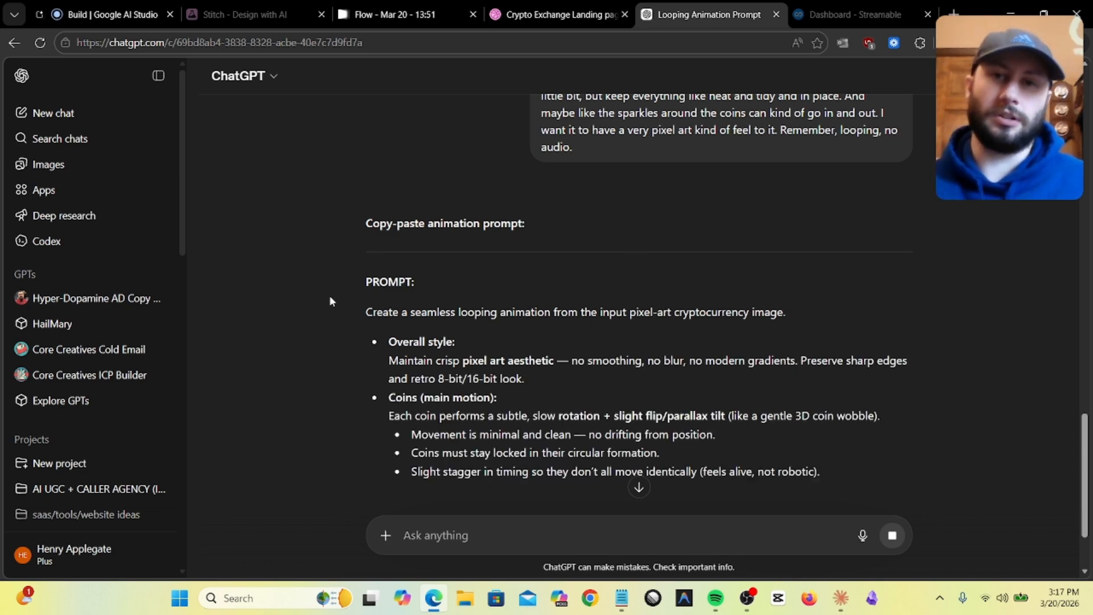
- Copy the generated animation prompt from "Create a seamless looping animation" through the constraints ending in "premium UI feel"
{"action": "scroll", "coordinate": [329, 295], "scroll_direction": "down", "scroll_amount": 2}
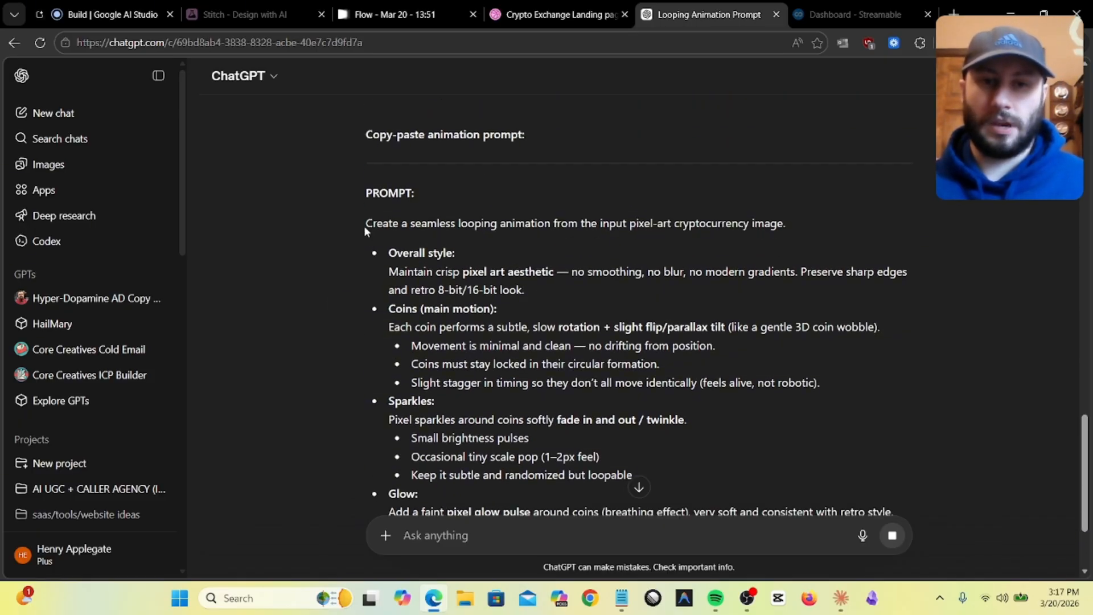
{"action": "left_click_drag", "start_coordinate": [366, 223], "coordinate": [692, 367]}
{"action": "scroll", "coordinate": [726, 283], "scroll_direction": "down", "scroll_amount": 6}
{"action": "scroll", "coordinate": [705, 404], "scroll_direction": "down", "scroll_amount": 1}
{"action": "scroll", "coordinate": [705, 404], "scroll_direction": "down", "scroll_amount": 2}
{"action": "scroll", "coordinate": [687, 310], "scroll_direction": "up", "scroll_amount": 4}
{"action": "scroll", "coordinate": [696, 367], "scroll_direction": "down", "scroll_amount": 4}
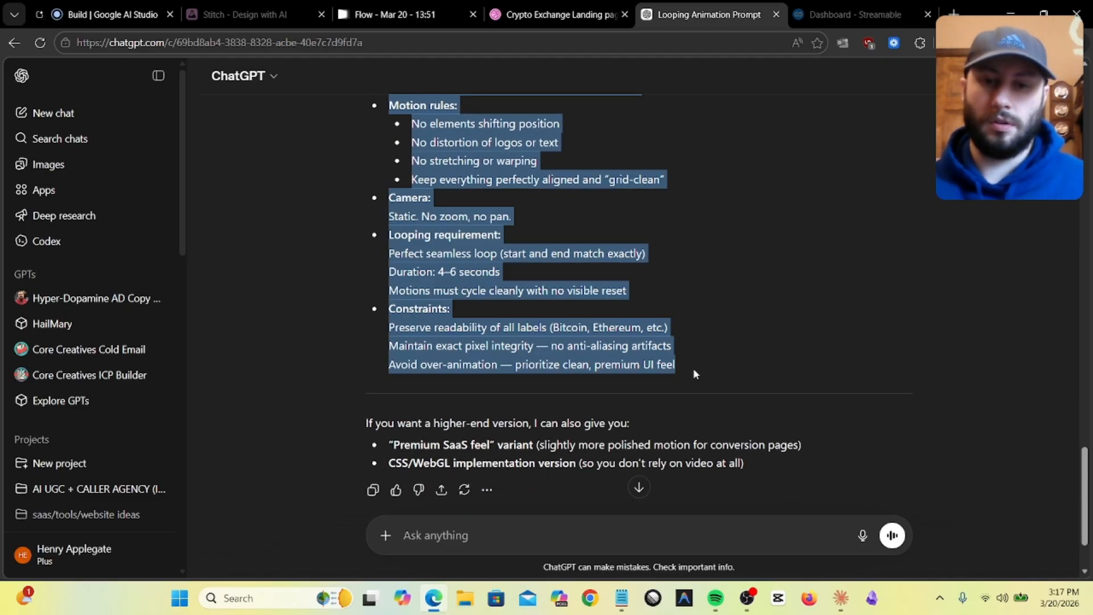
{"action": "key", "text": "ctrl+c"}
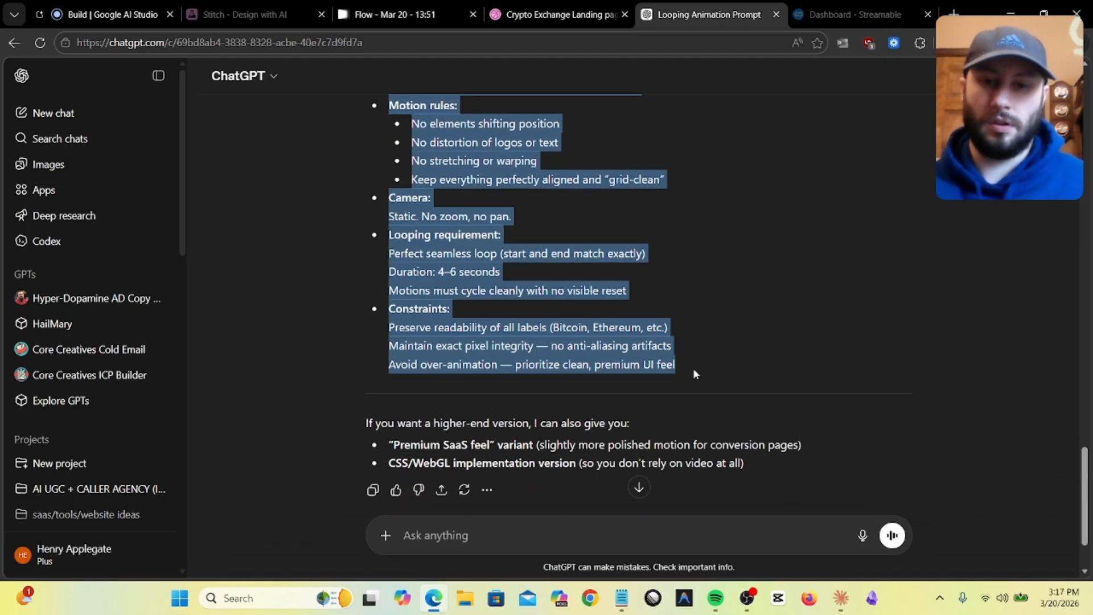
{"action": "left_click", "coordinate": [302, 277]}
{"action": "scroll", "coordinate": [302, 277], "scroll_direction": "up", "scroll_amount": 5}
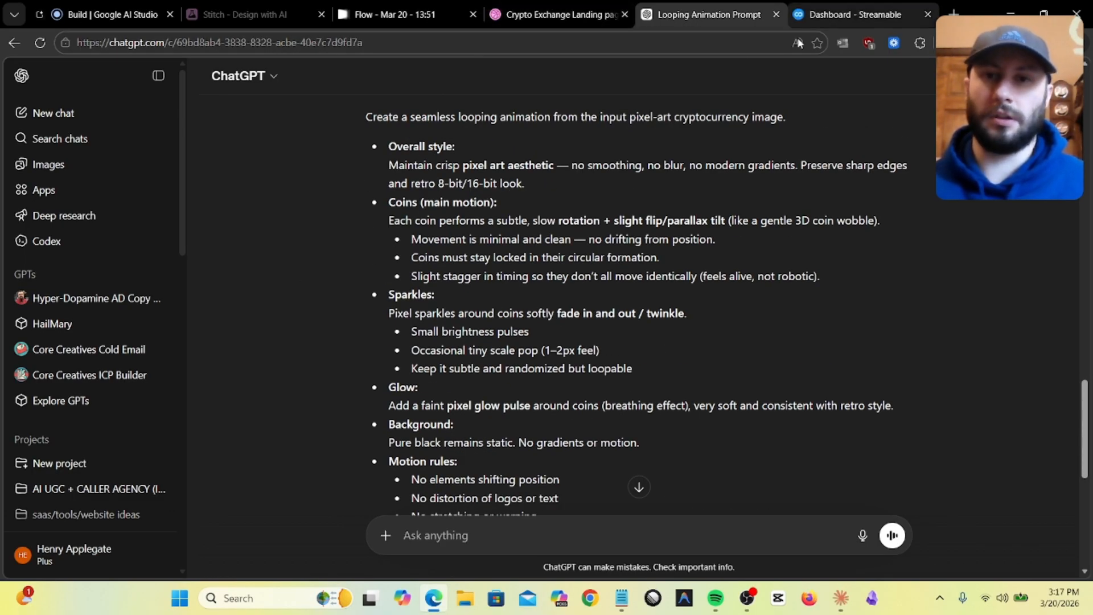
- In the Flow project, add the circular cryptocurrency coin image as the video's start frame and paste the copied animation prompt
{"action": "left_click", "coordinate": [401, 14]}
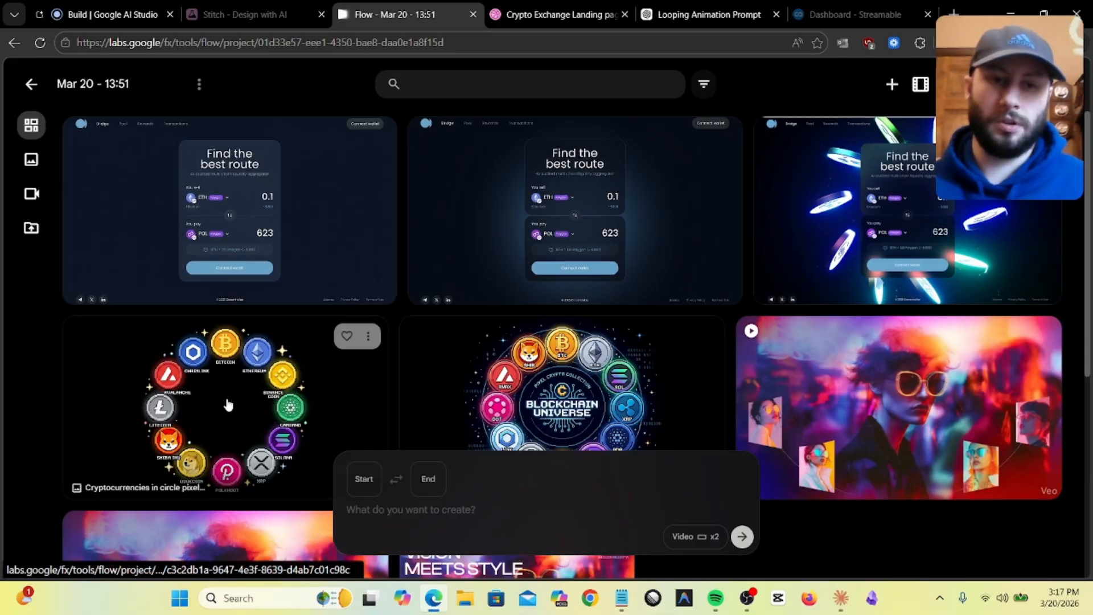
{"action": "left_click", "coordinate": [369, 336]}
{"action": "left_click", "coordinate": [362, 63]}
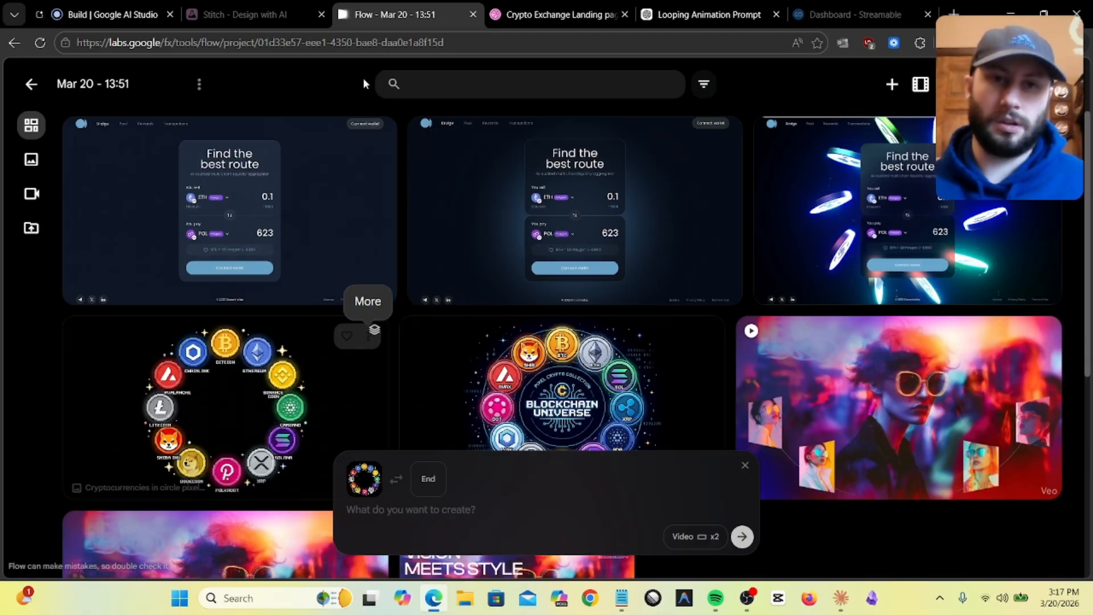
{"action": "left_click", "coordinate": [422, 511]}
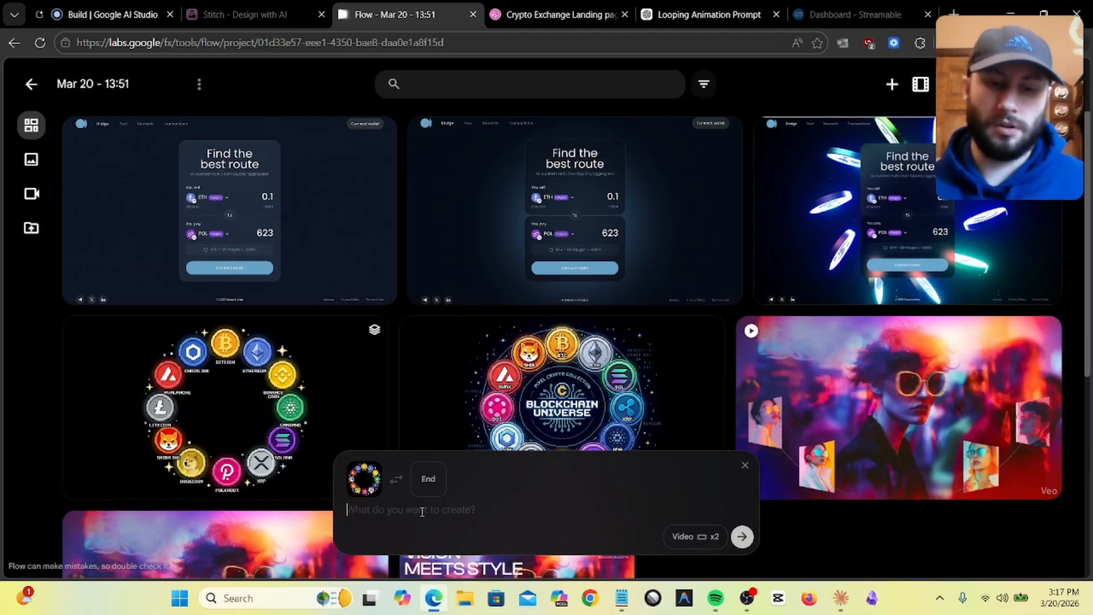
{"action": "key", "text": "ctrl+v"}
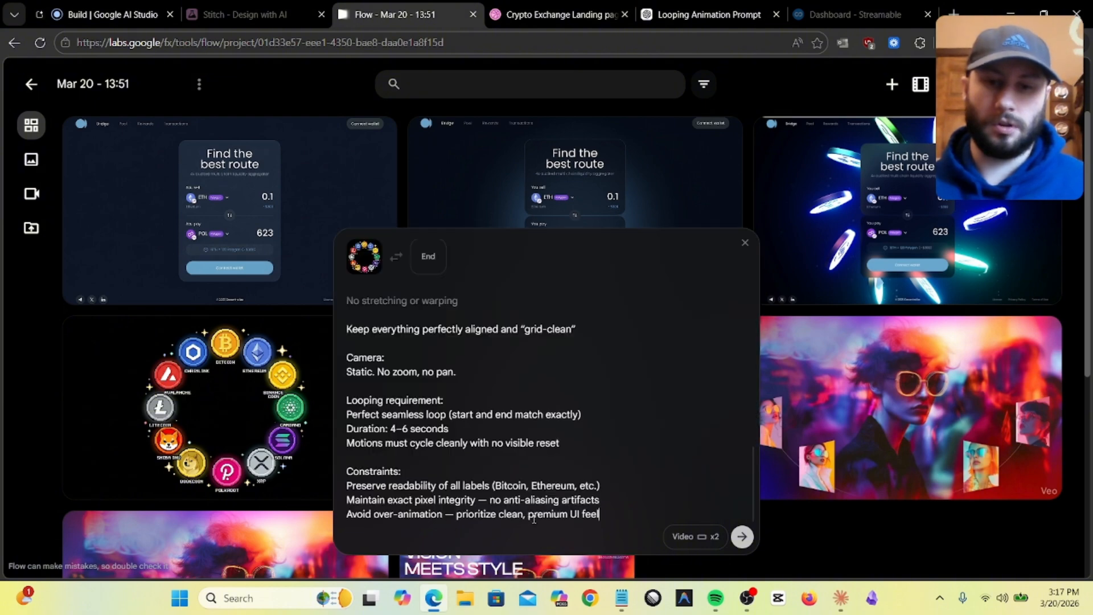
- Set the video output to x1 and generate the animation
{"action": "left_click", "coordinate": [695, 536]}
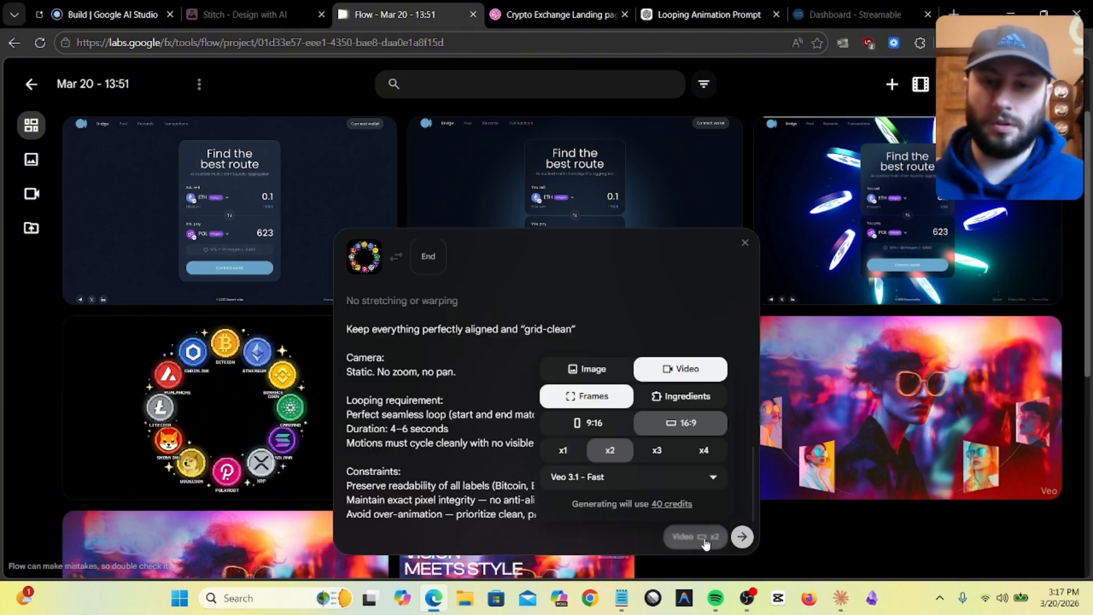
{"action": "left_click", "coordinate": [563, 451]}
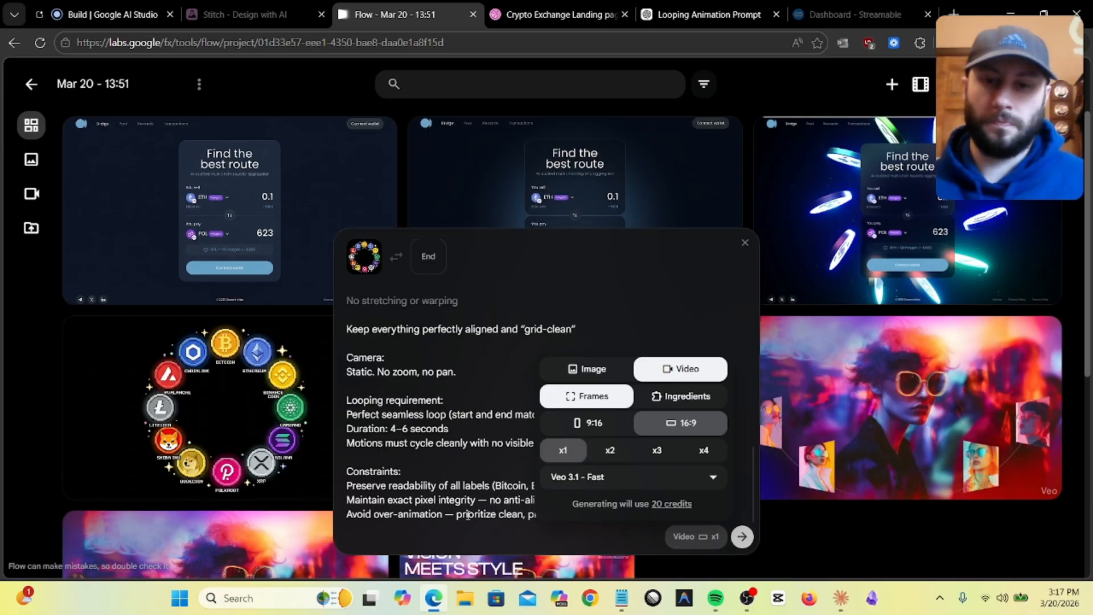
{"action": "left_click", "coordinate": [487, 506]}
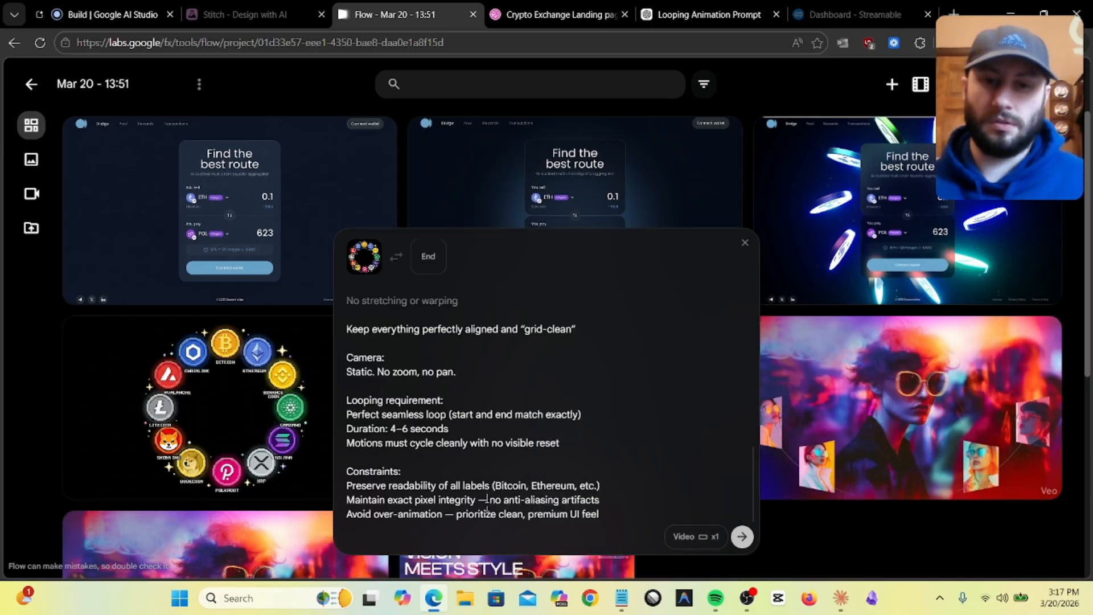
{"action": "left_click", "coordinate": [741, 536]}
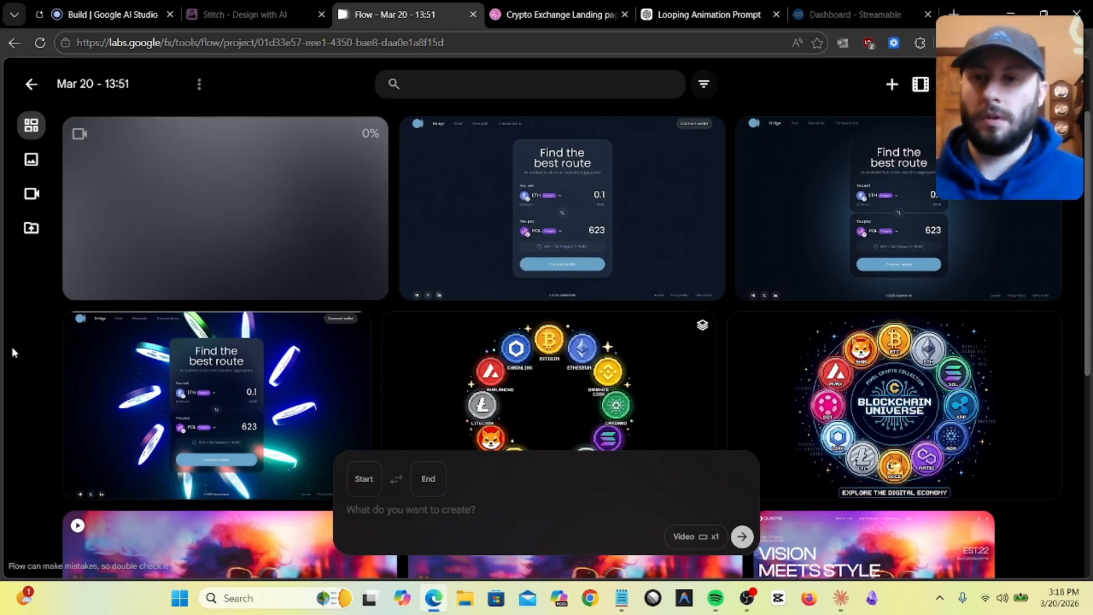
- Look over the Stitch home page, the Google AI Studio build page and the Crypto Exchange hero shot on Dribbble
{"action": "left_click", "coordinate": [266, 8]}
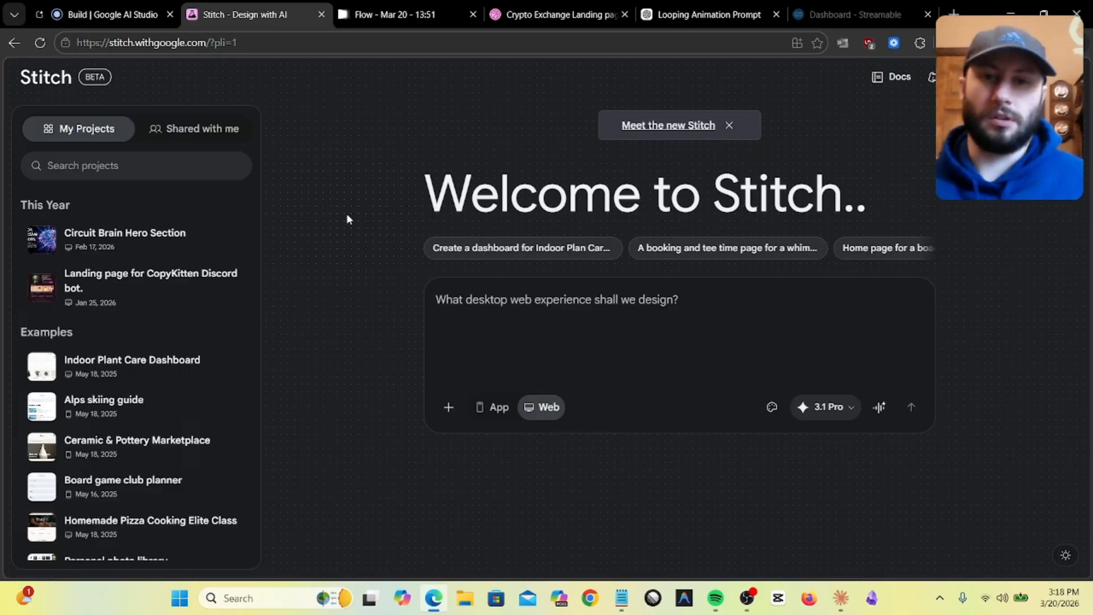
{"action": "left_click", "coordinate": [127, 7]}
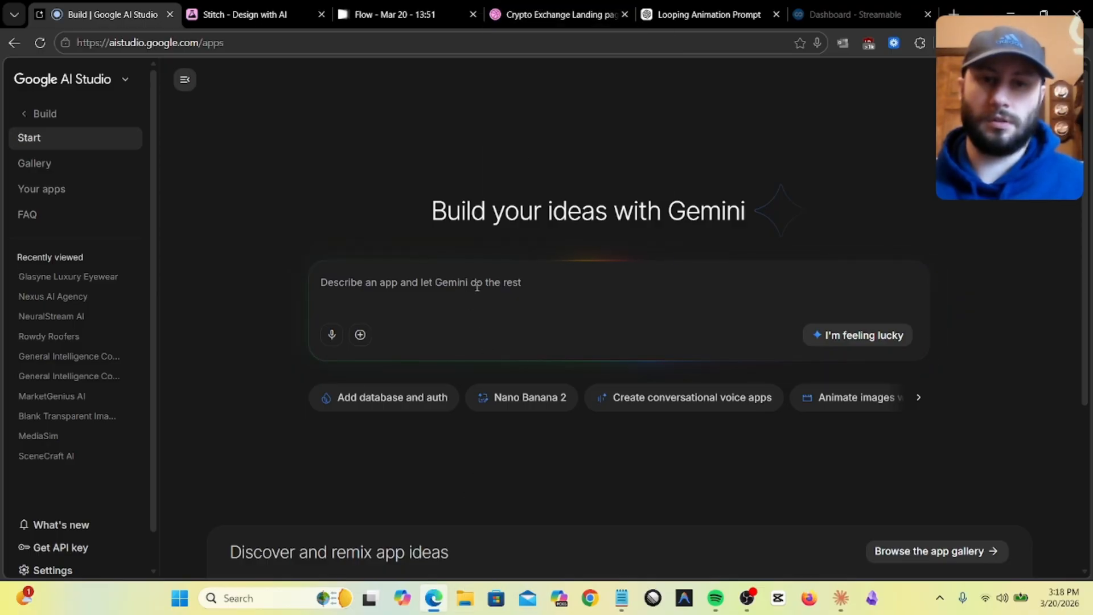
{"action": "left_click", "coordinate": [545, 13]}
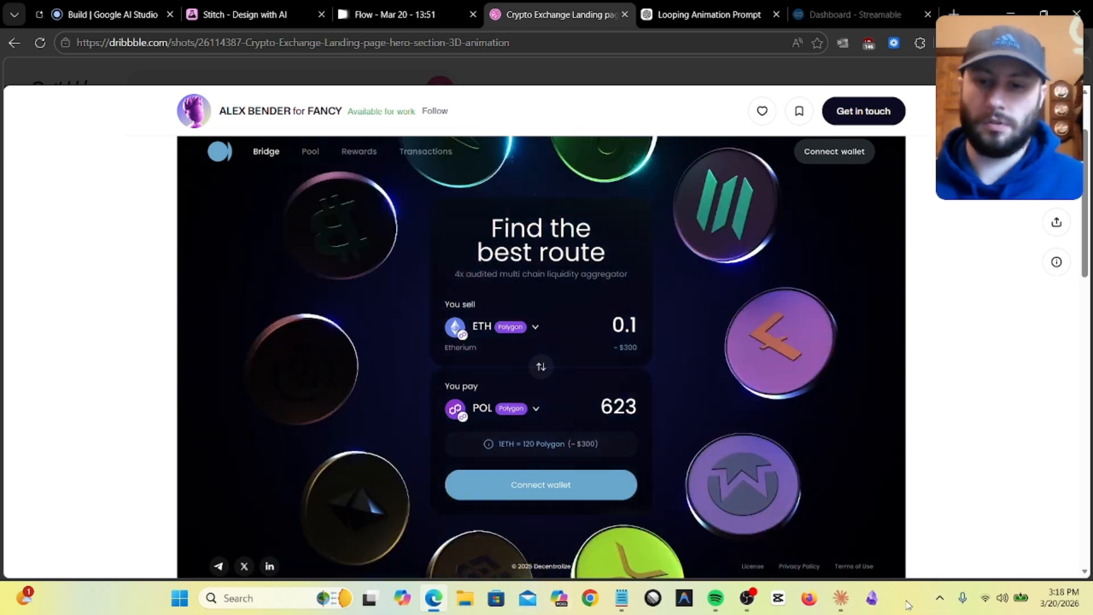
- Copy the "Remove background coins UI/UX" image from the Flow project gallery
{"action": "left_click", "coordinate": [398, 14]}
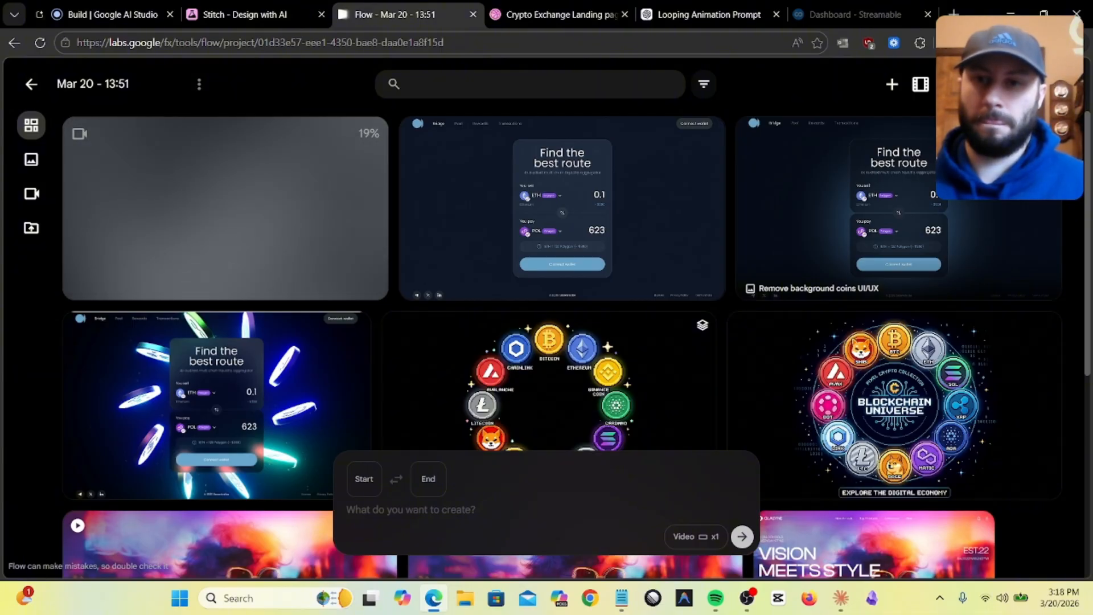
{"action": "left_click", "coordinate": [1045, 135]}
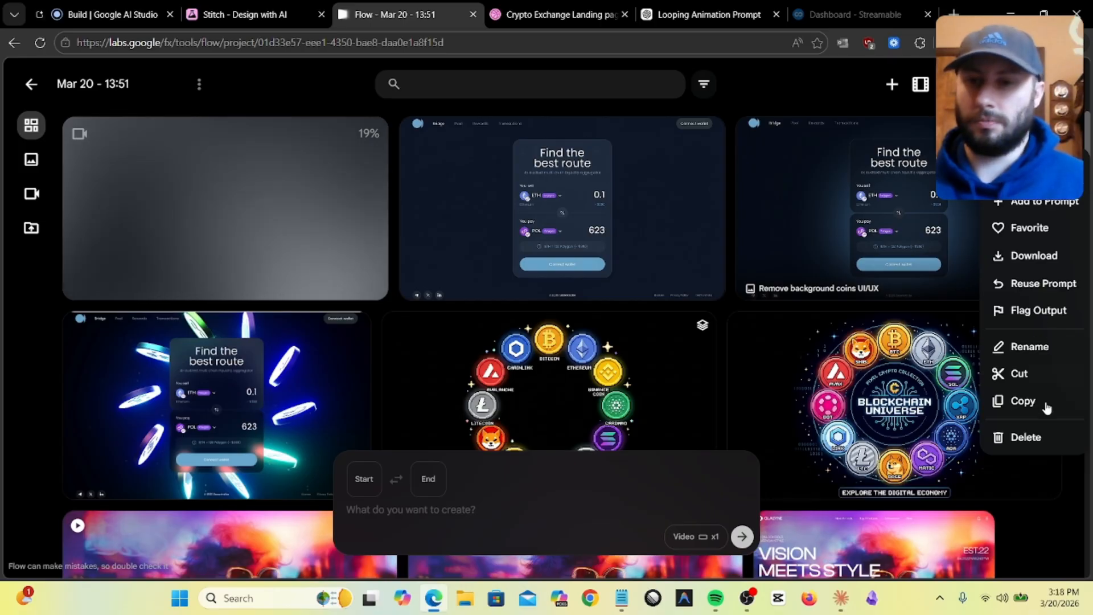
{"action": "left_click", "coordinate": [1035, 416]}
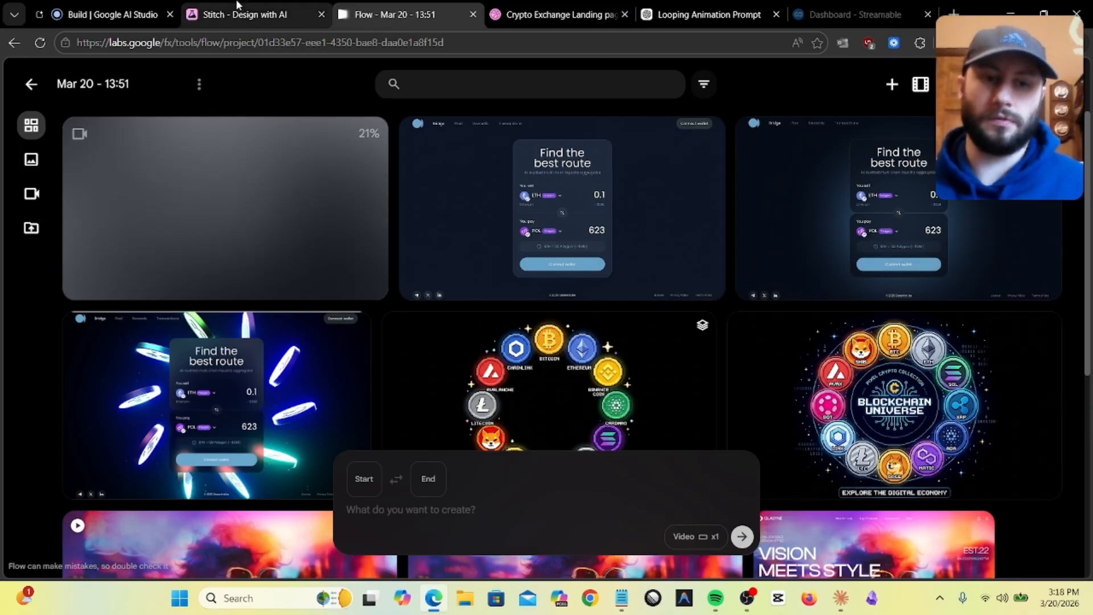
- In Google AI Studio, attach the copied image and dictate a prompt for a cryptocurrency landing page matching it exactly, with a hosted video as background
{"action": "mouse_move", "coordinate": [237, 8]}
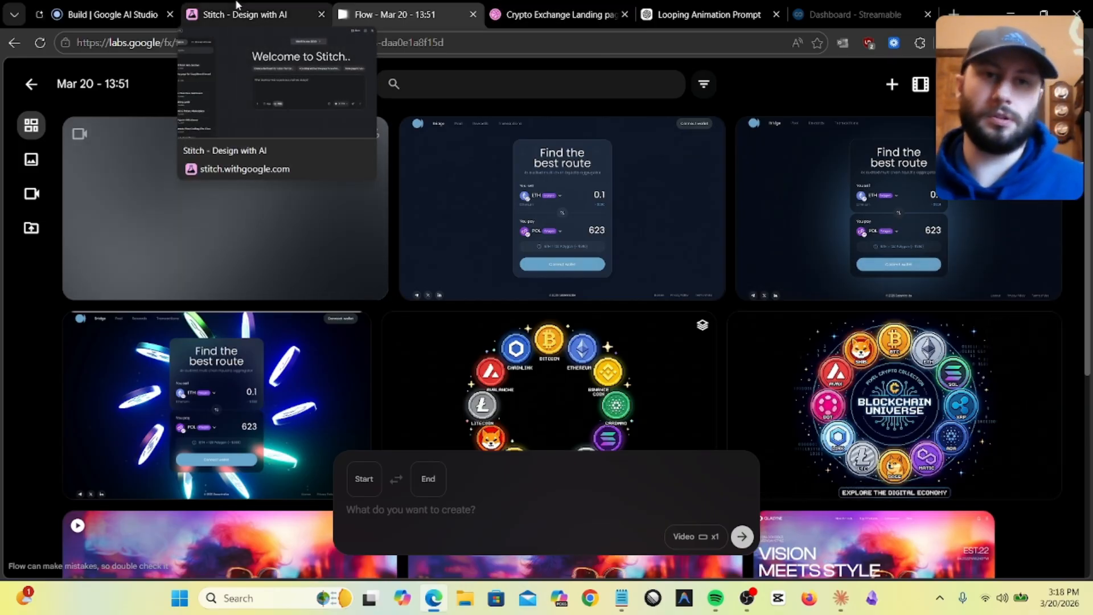
{"action": "left_click", "coordinate": [105, 14]}
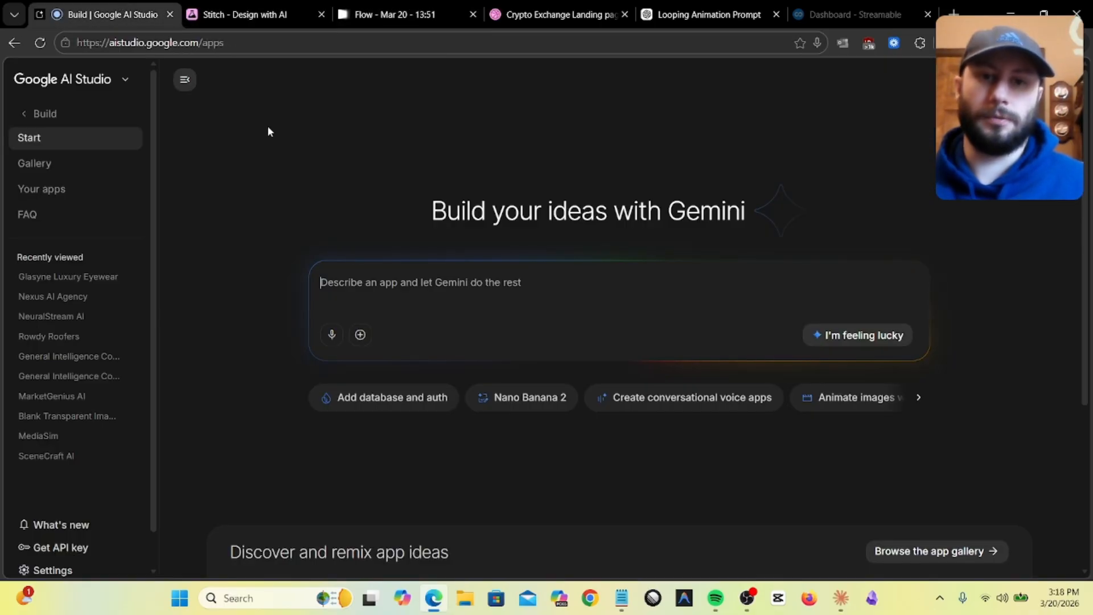
{"action": "left_click", "coordinate": [423, 291]}
{"action": "key", "text": "ctrl+v"}
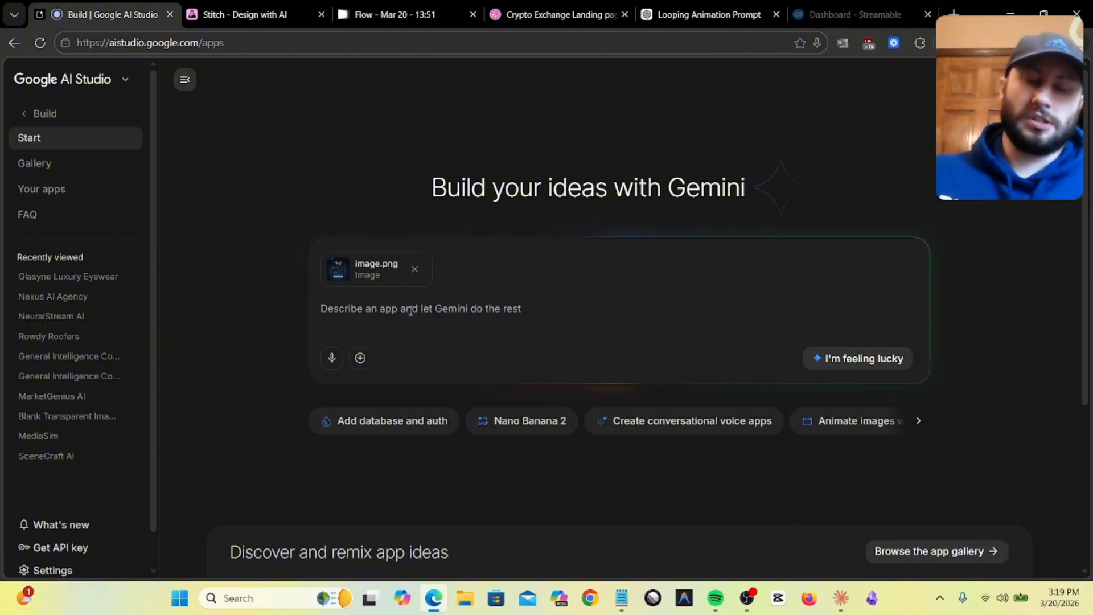
{"action": "left_click", "coordinate": [333, 357]}
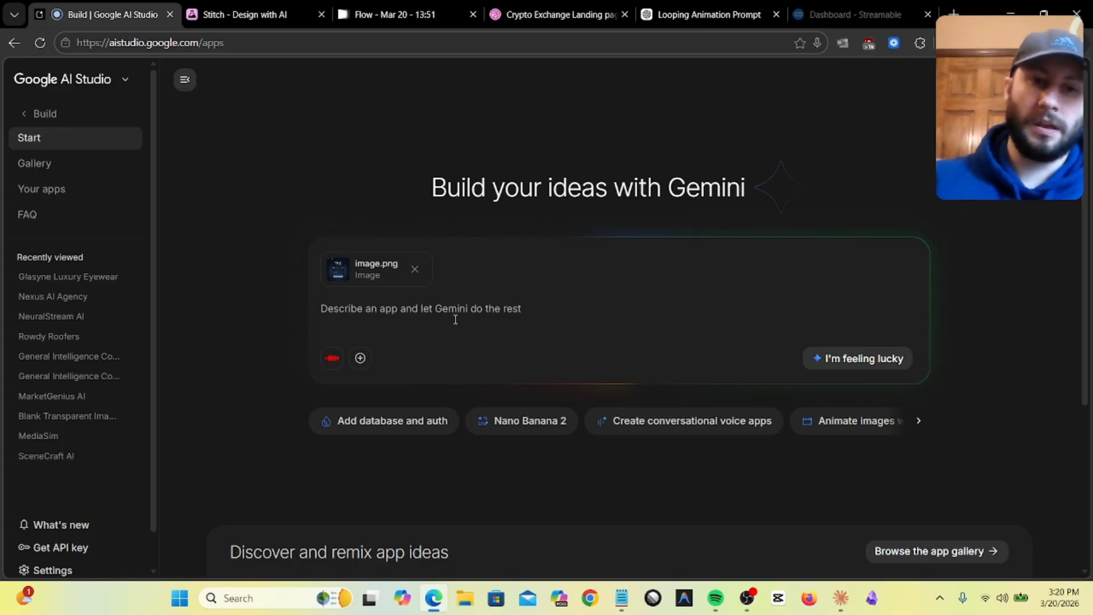
{"action": "left_click", "coordinate": [322, 358]}
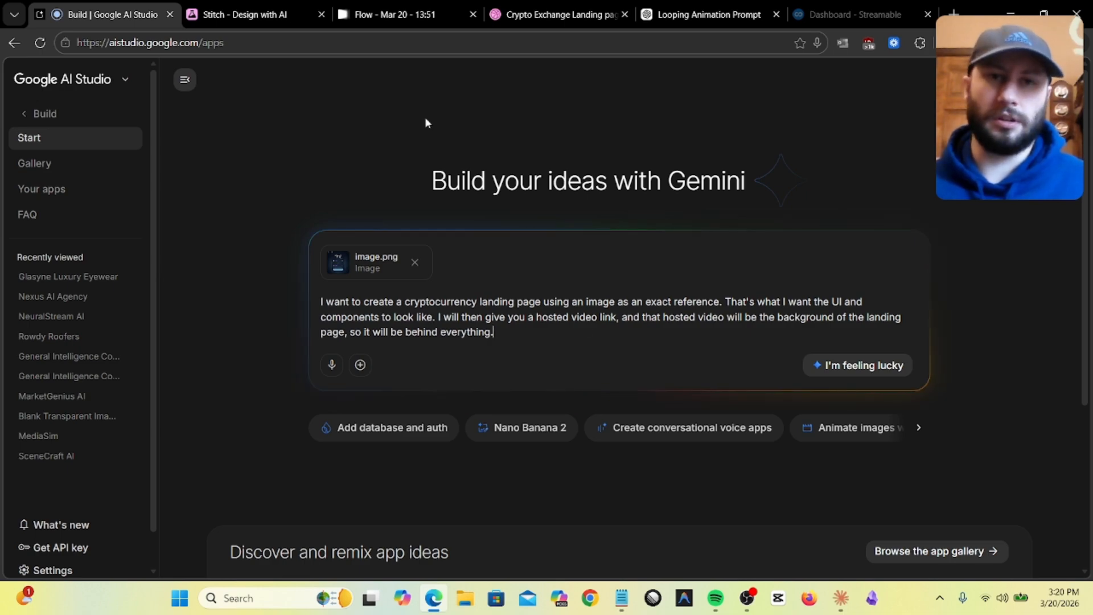
- Open the generated "Create looping animation pixel art" video in Flow, watch its playback and pause it
{"action": "left_click", "coordinate": [393, 15]}
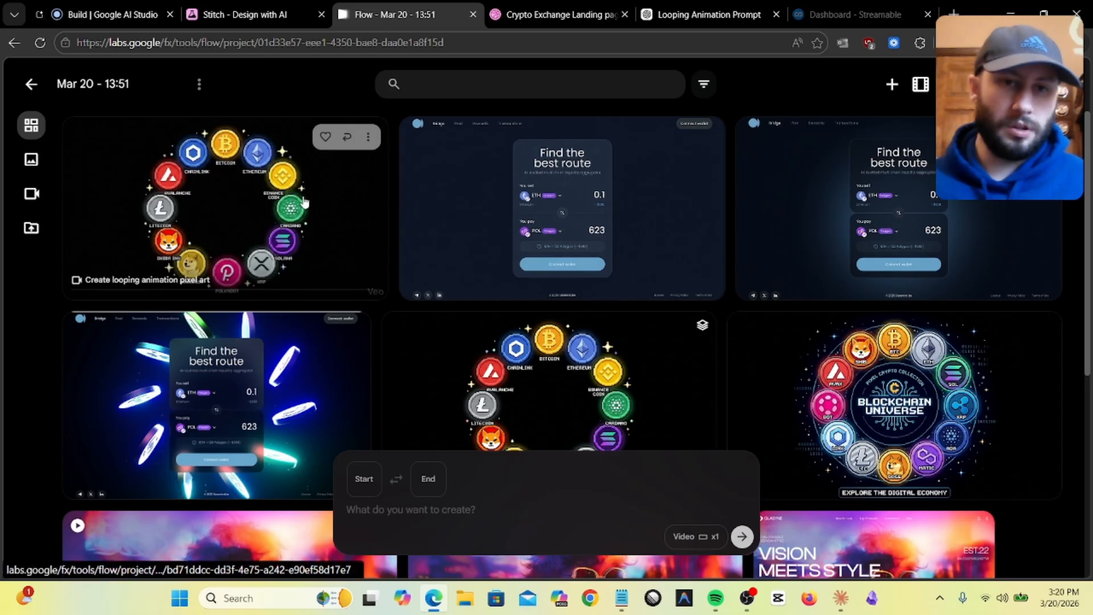
{"action": "left_click", "coordinate": [301, 181]}
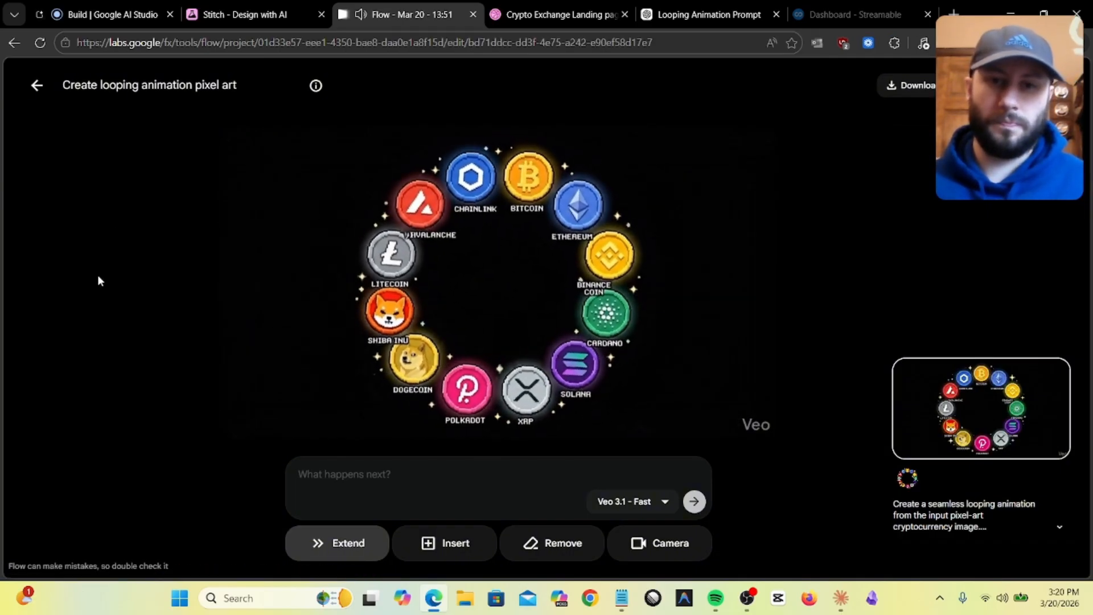
{"action": "mouse_move", "coordinate": [385, 319]}
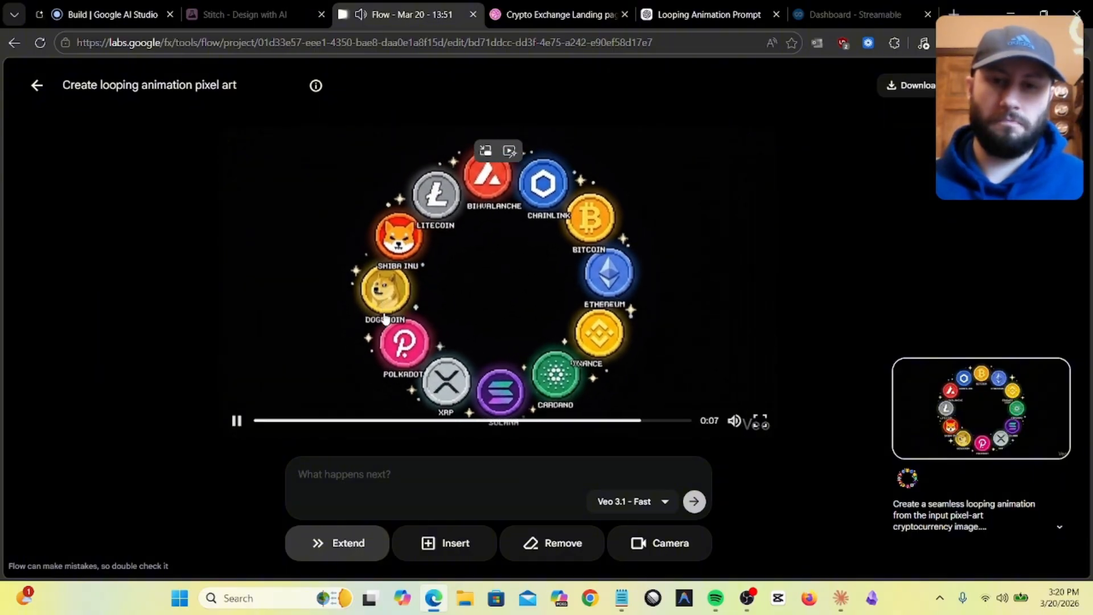
{"action": "left_click", "coordinate": [238, 422]}
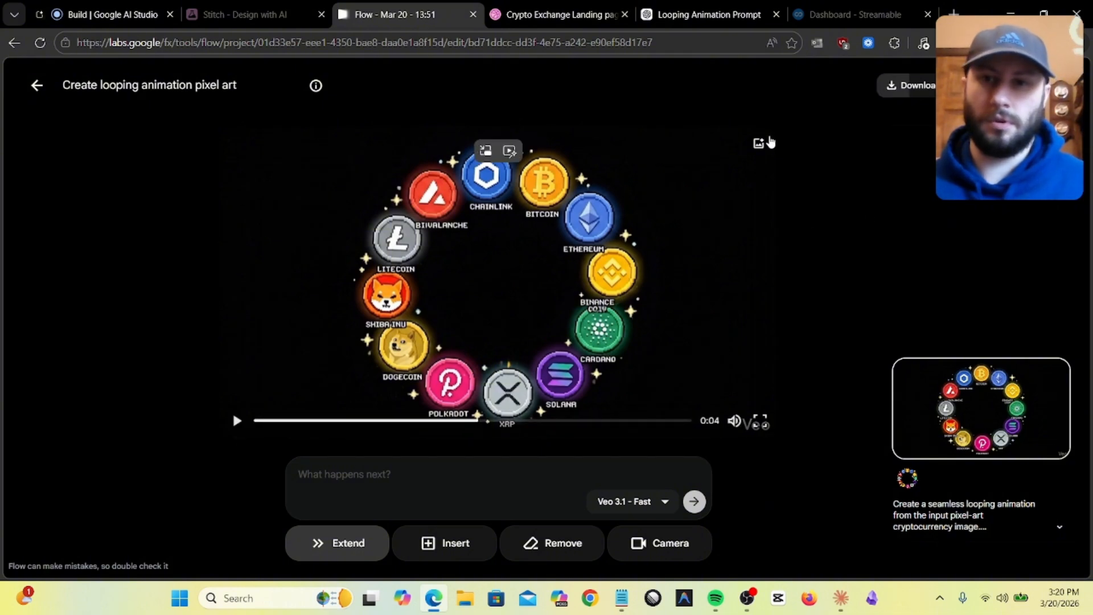
- Start an upscaled download of the looping coin animation and return to the Google AI Studio build page
{"action": "left_click", "coordinate": [913, 86]}
{"action": "left_click", "coordinate": [905, 216]}
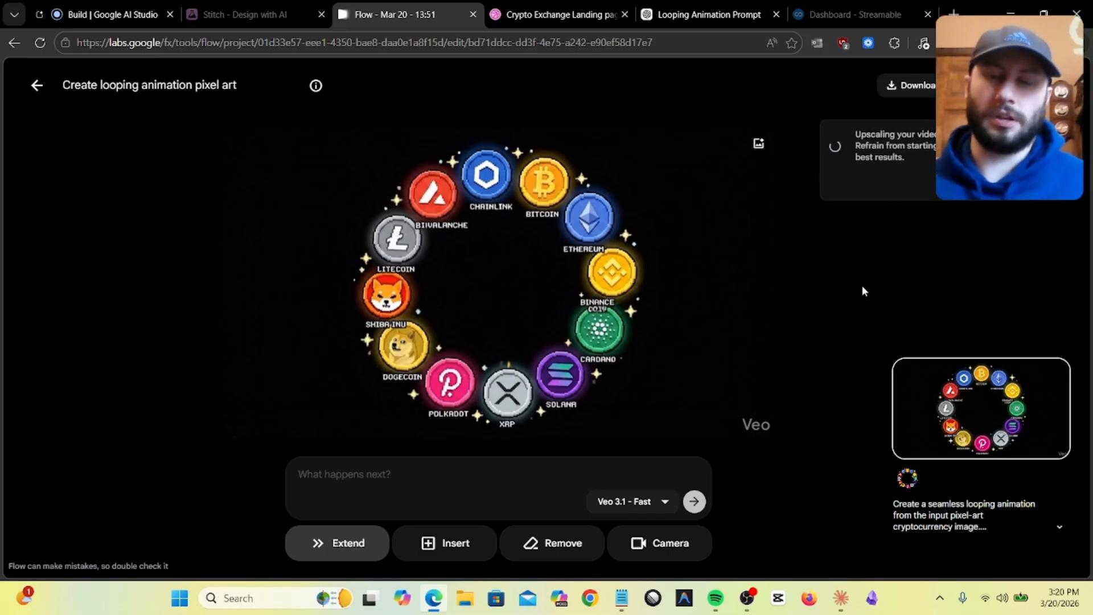
{"action": "mouse_move", "coordinate": [384, 156]}
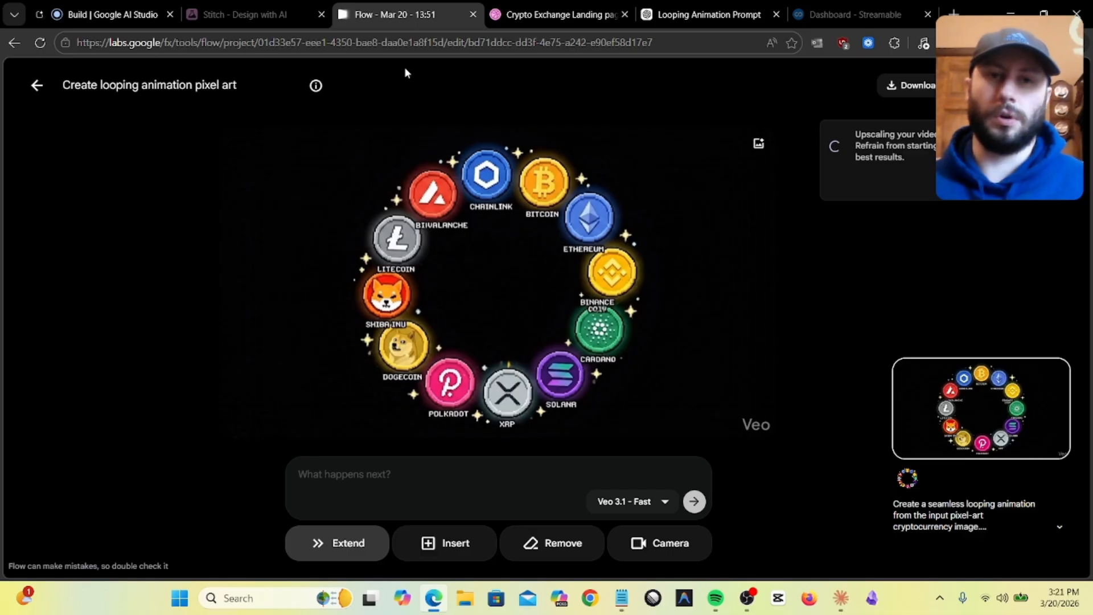
{"action": "left_click", "coordinate": [132, 15]}
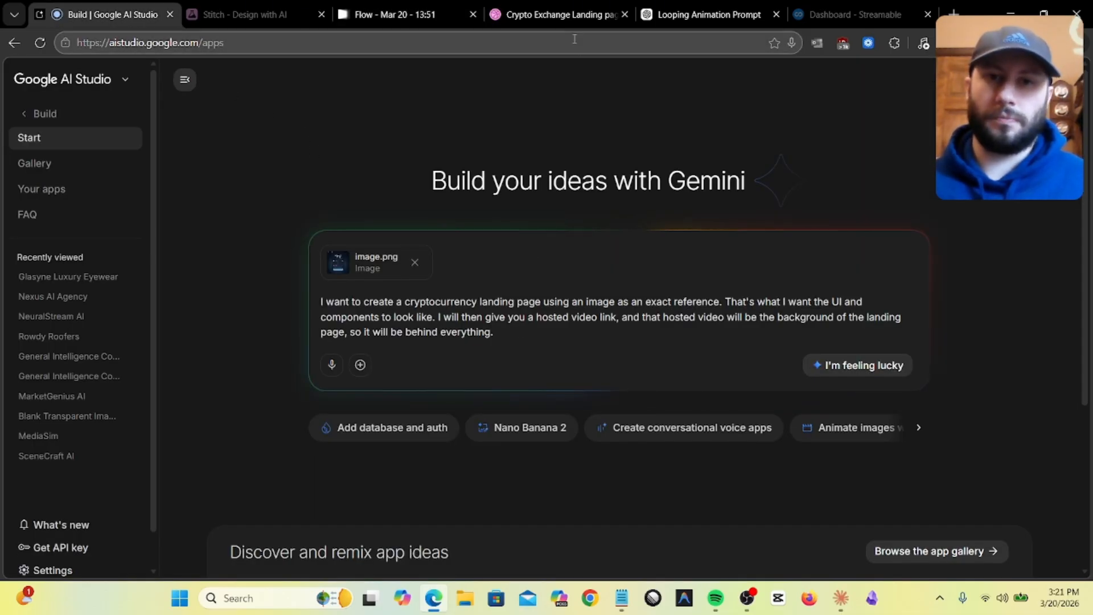
{"action": "left_click", "coordinate": [835, 9]}
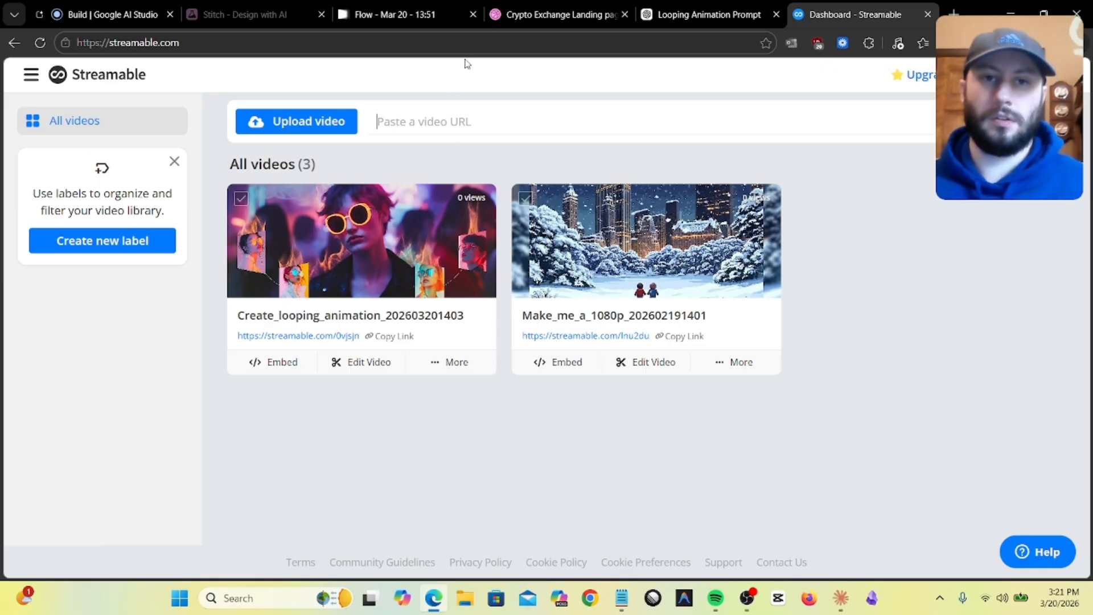
{"action": "left_click", "coordinate": [403, 15]}
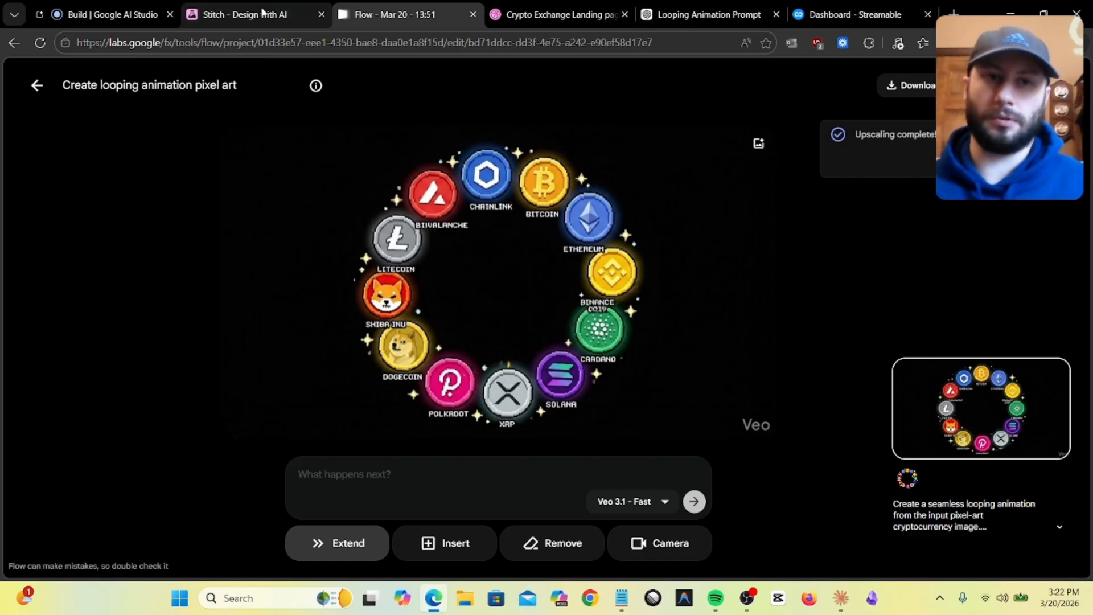
{"action": "left_click", "coordinate": [851, 5]}
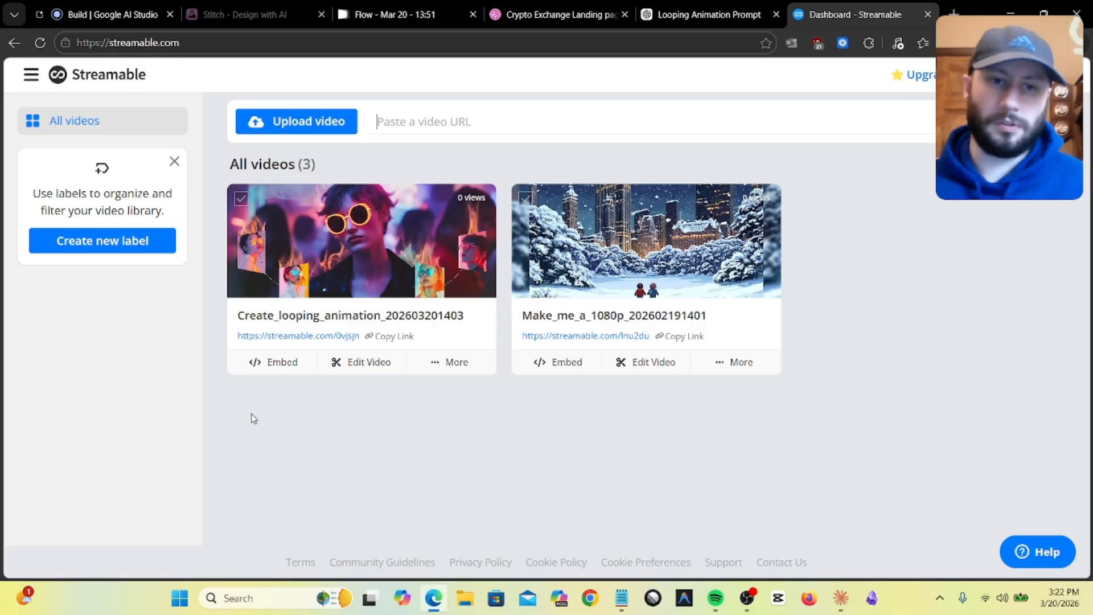
{"action": "left_click", "coordinate": [308, 126]}
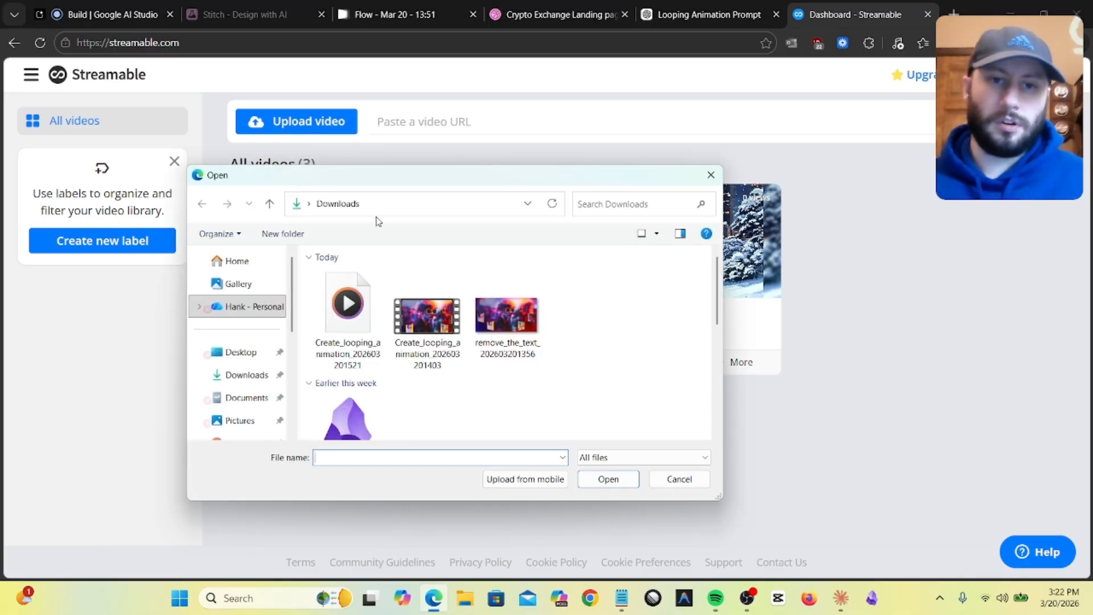
{"action": "left_click", "coordinate": [346, 310]}
{"action": "left_click", "coordinate": [626, 484]}
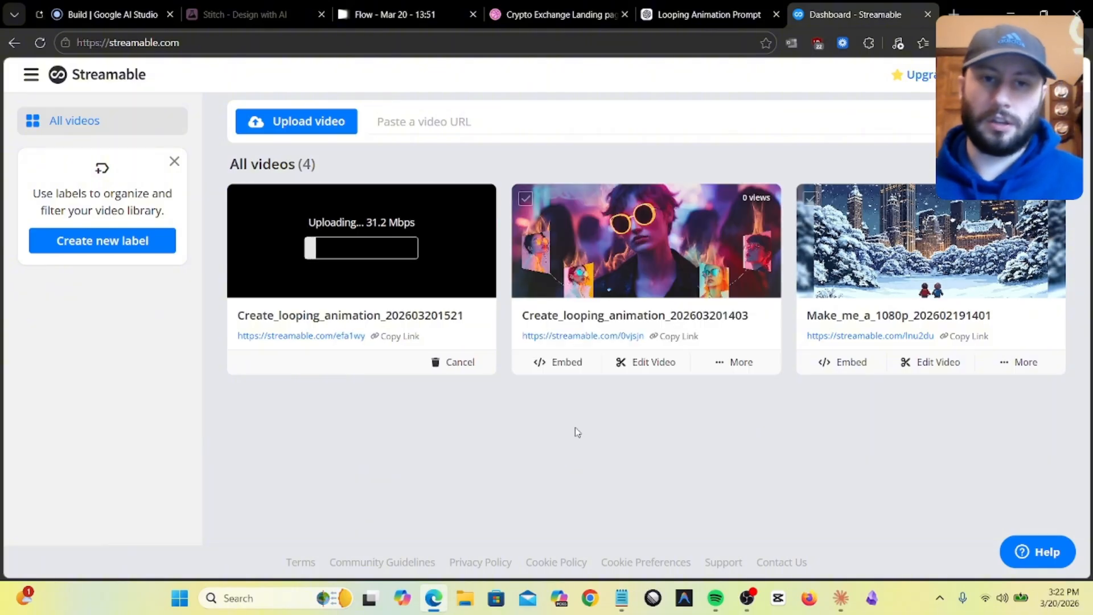
{"action": "left_click", "coordinate": [399, 336]}
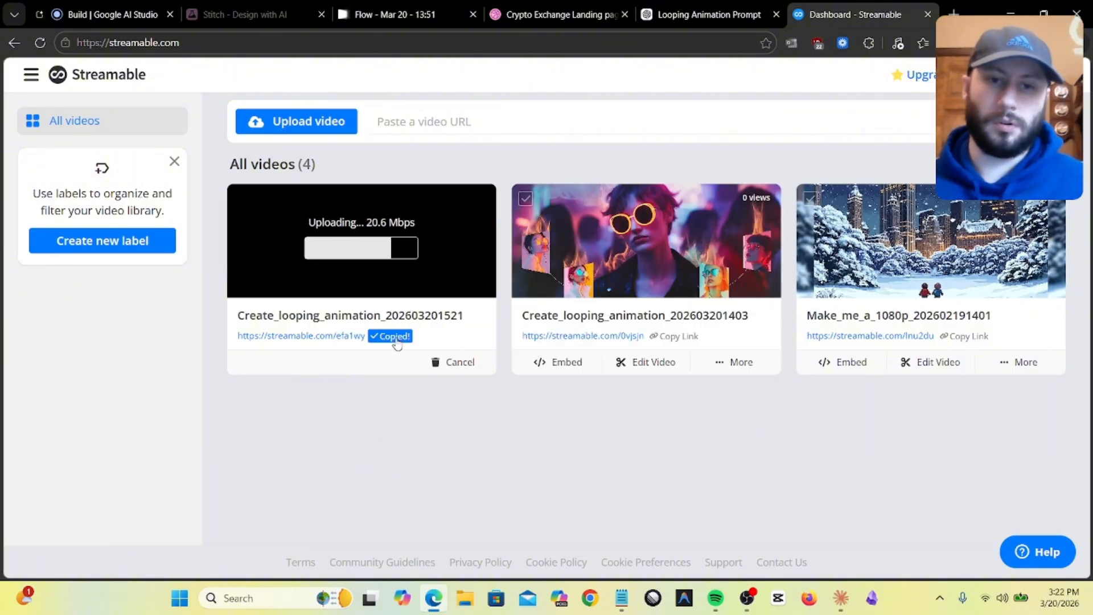
- In Google AI Studio, add "here is the video:" with the copied Streamable link to the landing page prompt and build the app
{"action": "left_click", "coordinate": [386, 18]}
{"action": "left_click", "coordinate": [112, 12]}
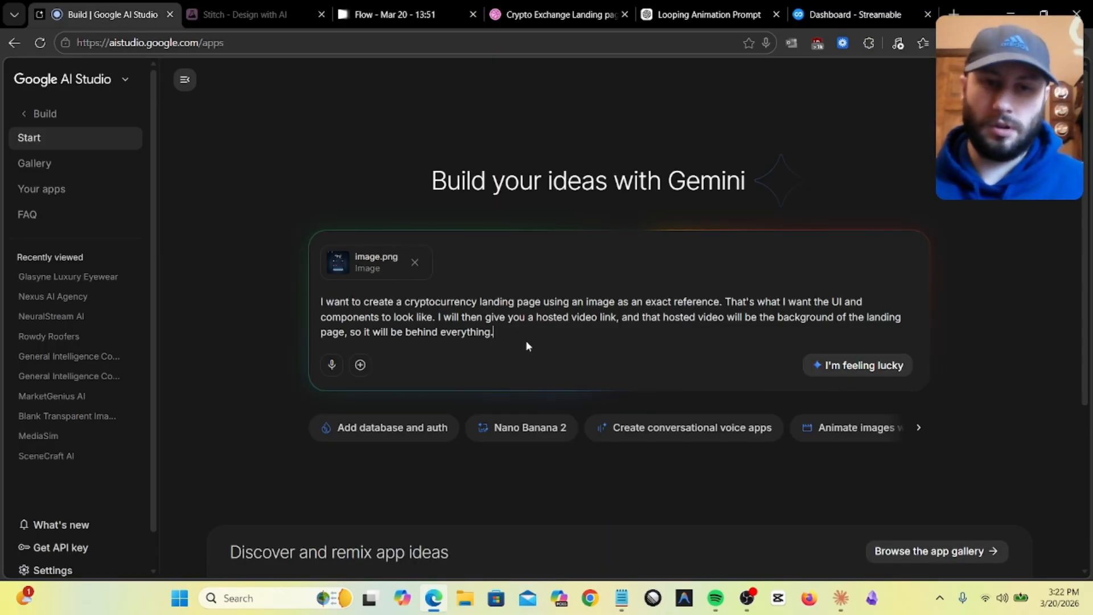
{"action": "key", "text": "Return"}
{"action": "type", "text": "here is the video"}
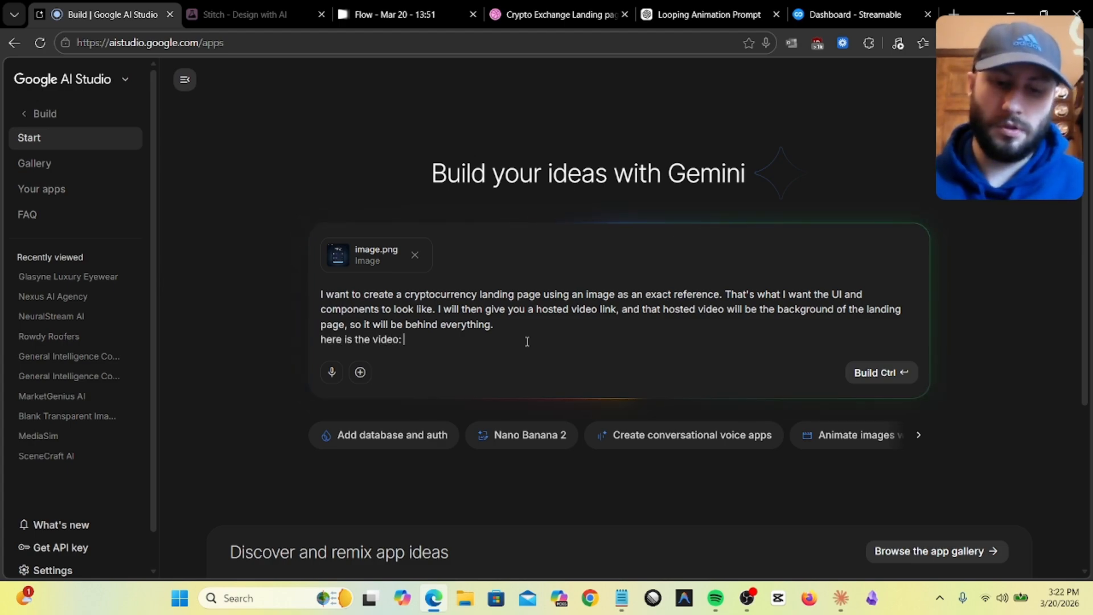
{"action": "type", "text": ":"}
{"action": "key", "text": "ctrl+v"}
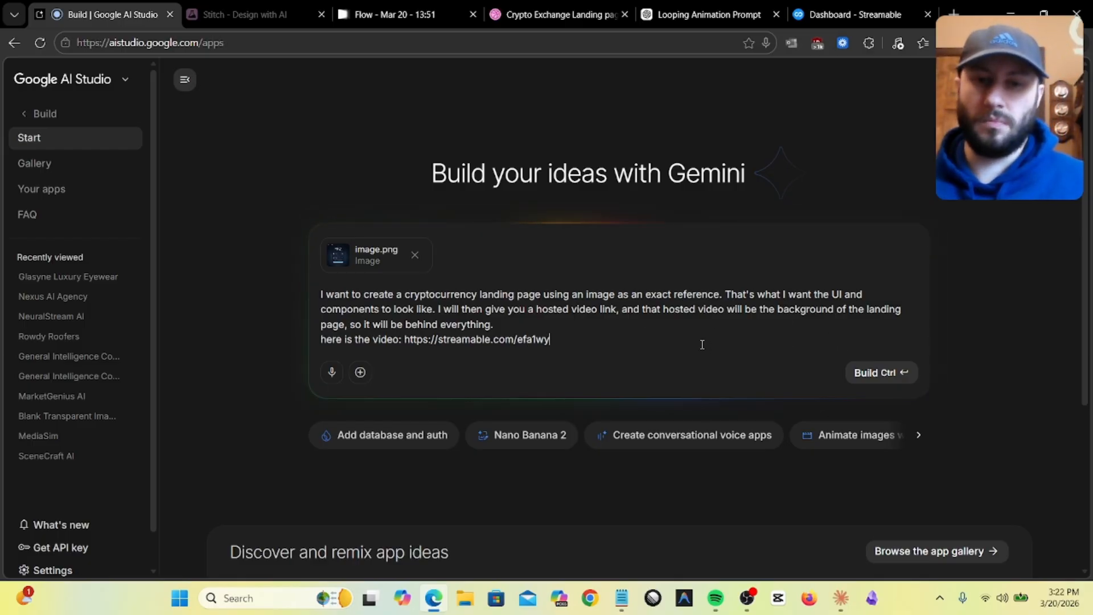
{"action": "left_click", "coordinate": [883, 373]}
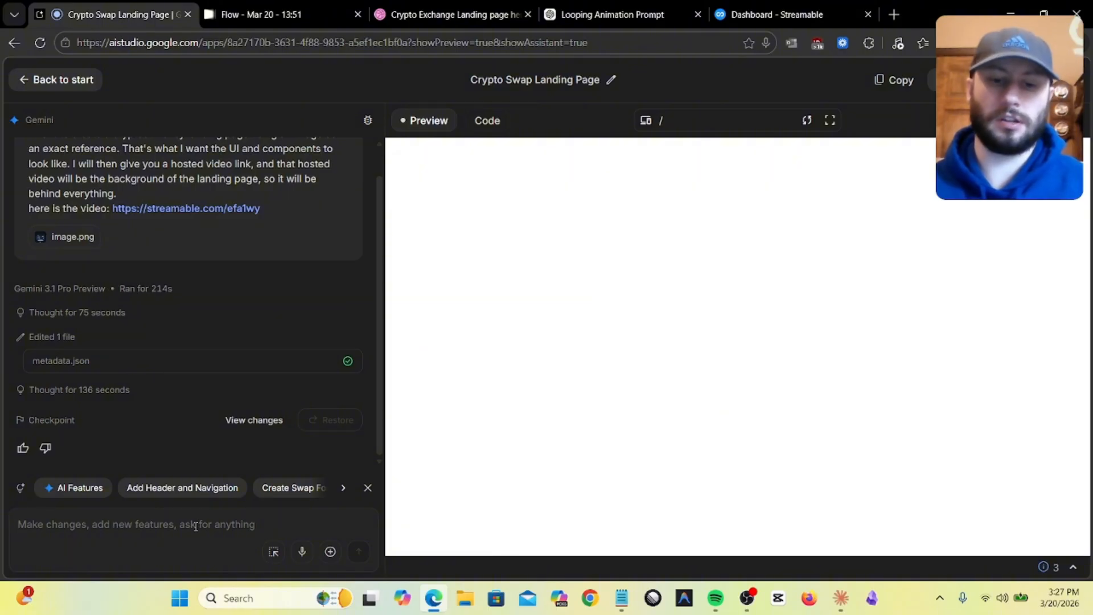
- Send Gemini the follow-up prompt "it gave me a white background, fix"
{"action": "type", "text": "wh"}
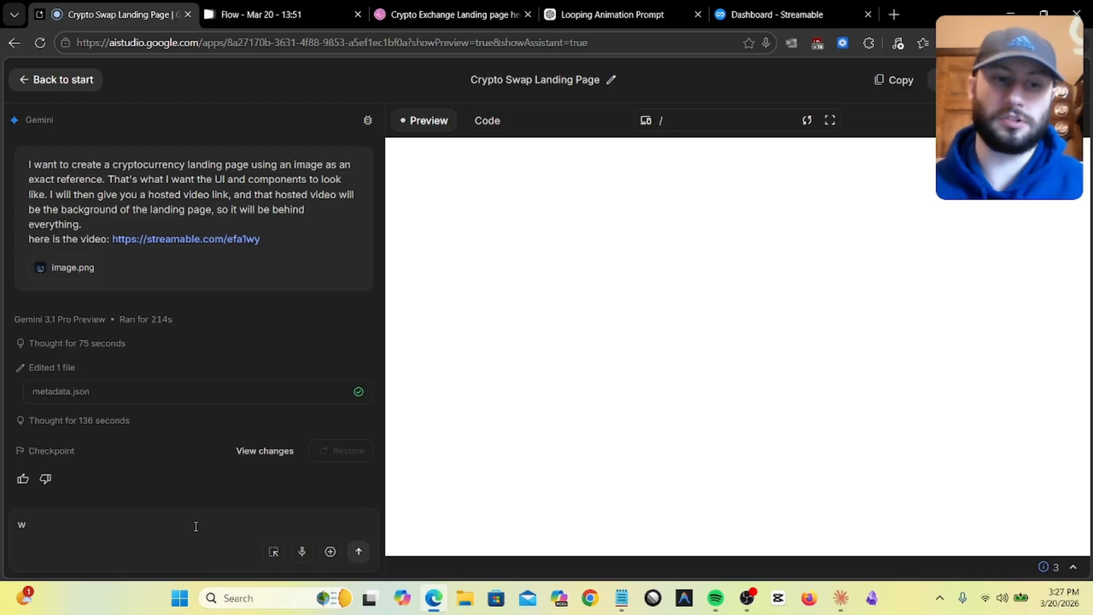
{"action": "key", "text": "BackSpace"}
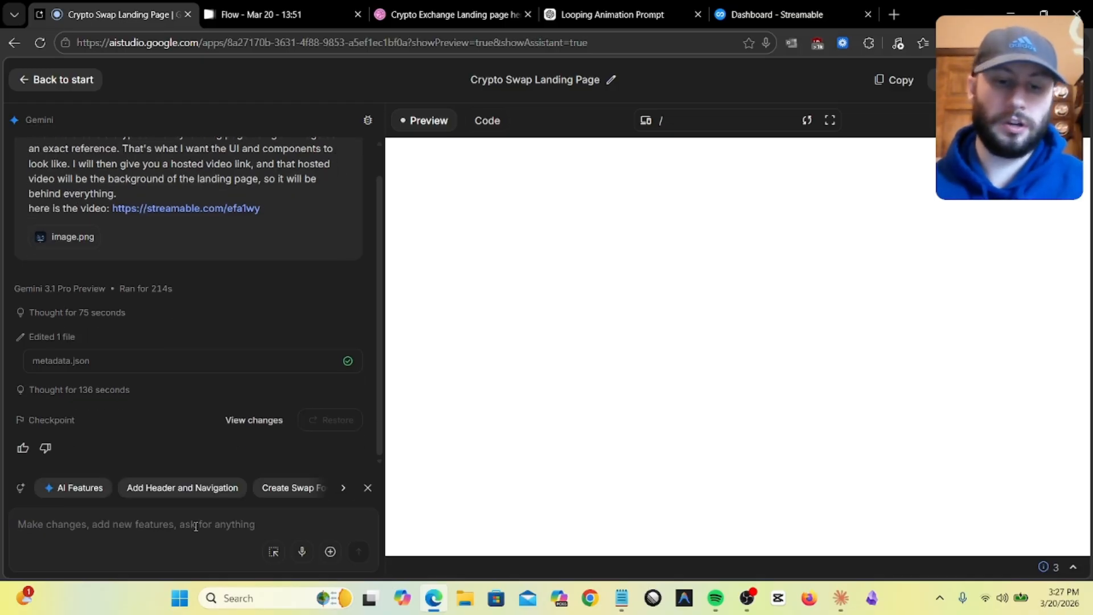
{"action": "type", "text": "white"}
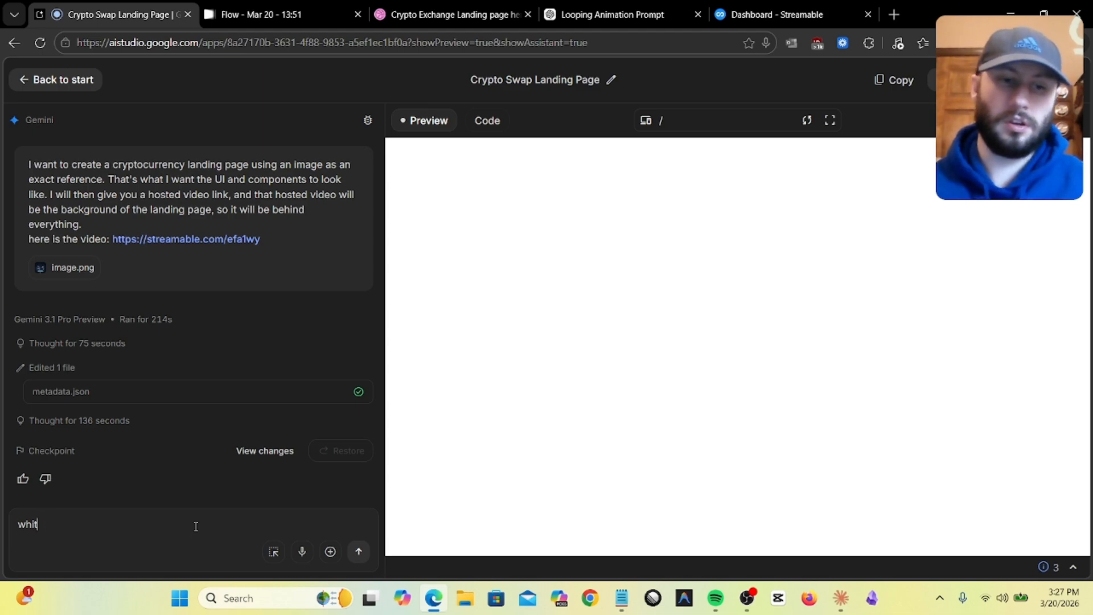
{"action": "key", "text": "BackSpace"}
{"action": "key", "text": "BackSpace"}
{"action": "key", "text": "BackSpace"}
{"action": "key", "text": "BackSpace"}
{"action": "type", "text": "It gave me a"}
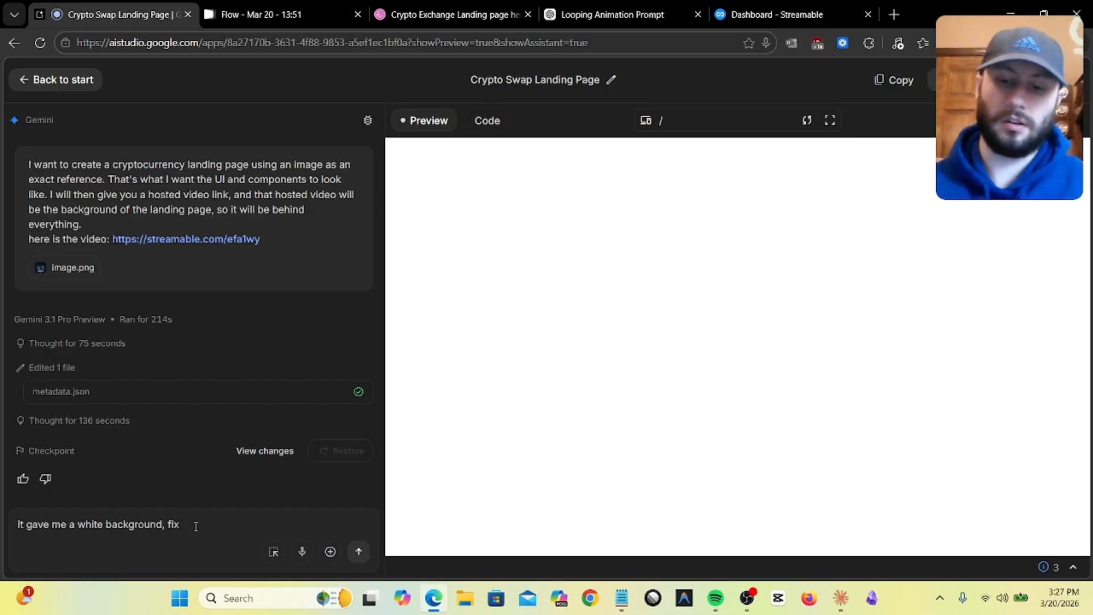
{"action": "key", "text": "shift+Return"}
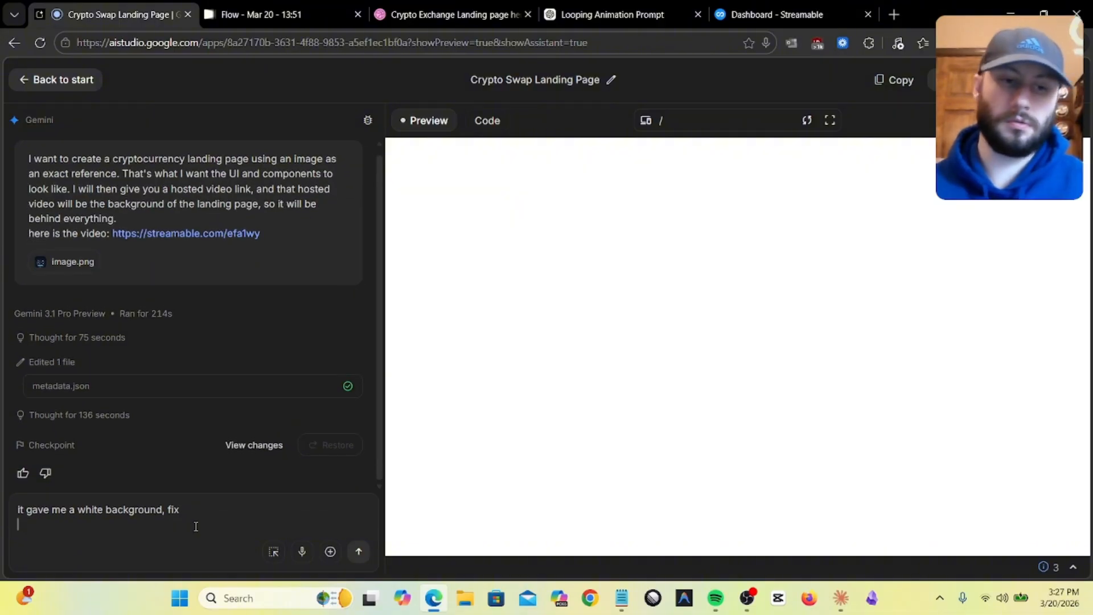
{"action": "key", "text": "BackSpace"}
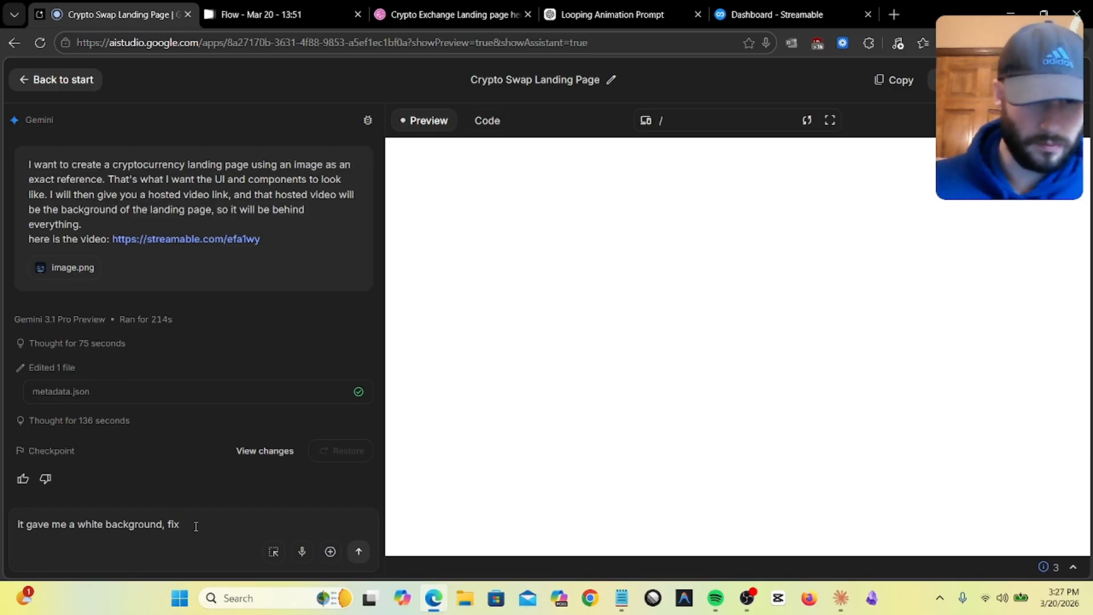
{"action": "left_click", "coordinate": [359, 551]}
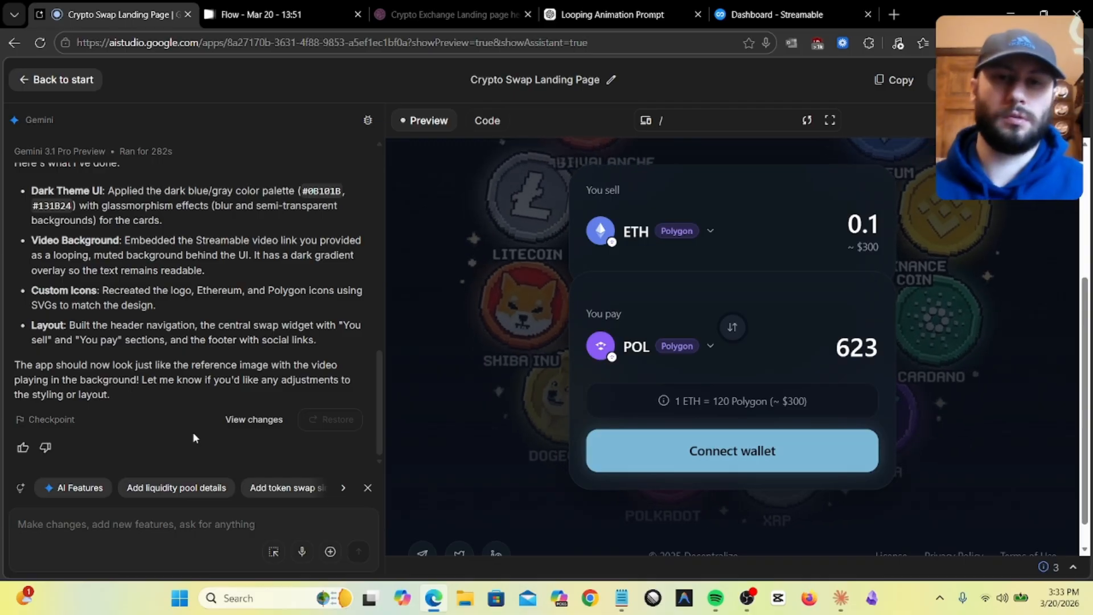
- Review Gemini's summary of its changes and examine the landing page preview from header to footer
{"action": "scroll", "coordinate": [193, 435], "scroll_direction": "up", "scroll_amount": 5}
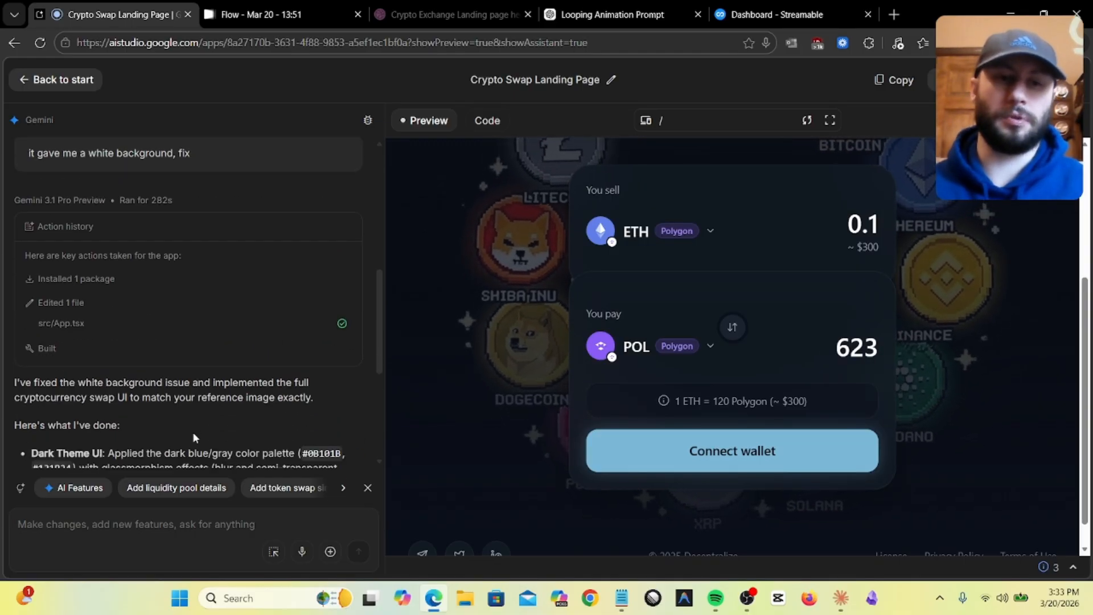
{"action": "scroll", "coordinate": [194, 434], "scroll_direction": "down", "scroll_amount": 3}
{"action": "scroll", "coordinate": [193, 433], "scroll_direction": "down", "scroll_amount": 2}
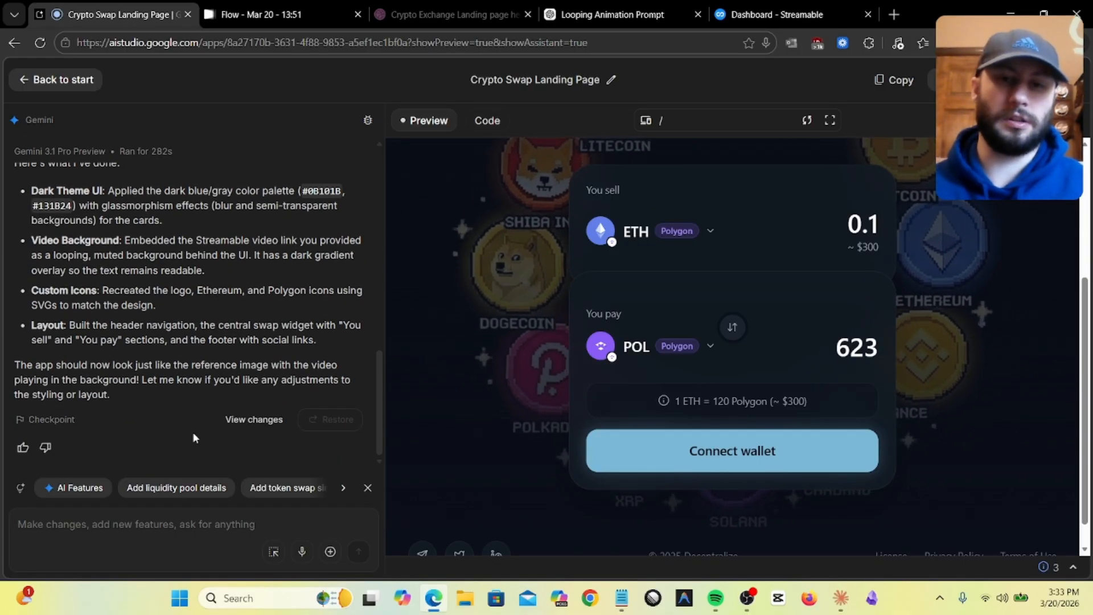
{"action": "scroll", "coordinate": [165, 239], "scroll_direction": "up", "scroll_amount": 3}
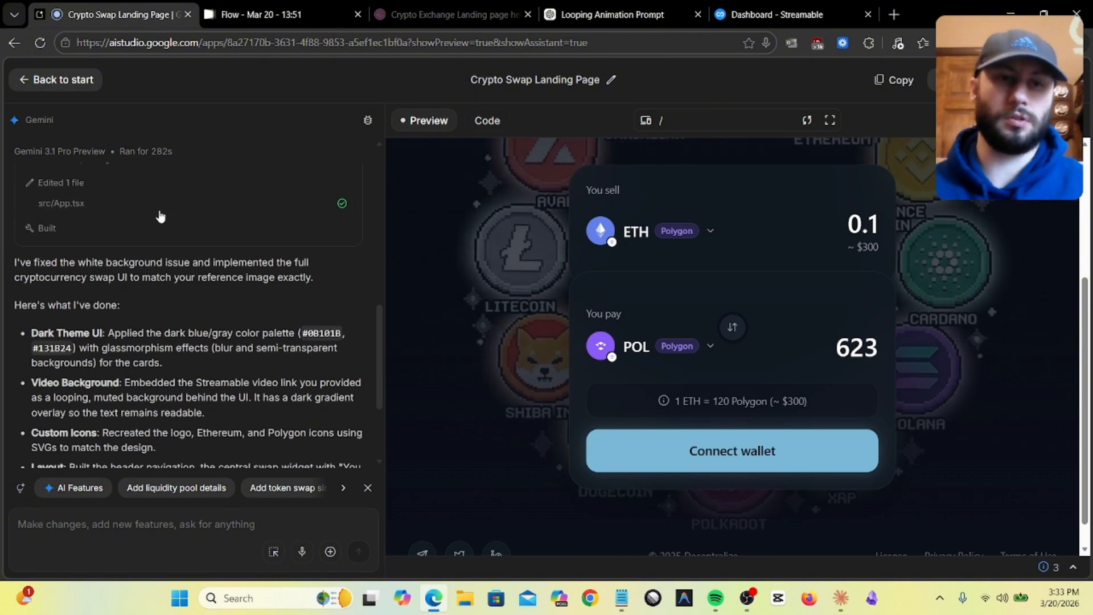
{"action": "scroll", "coordinate": [188, 433], "scroll_direction": "down", "scroll_amount": 3}
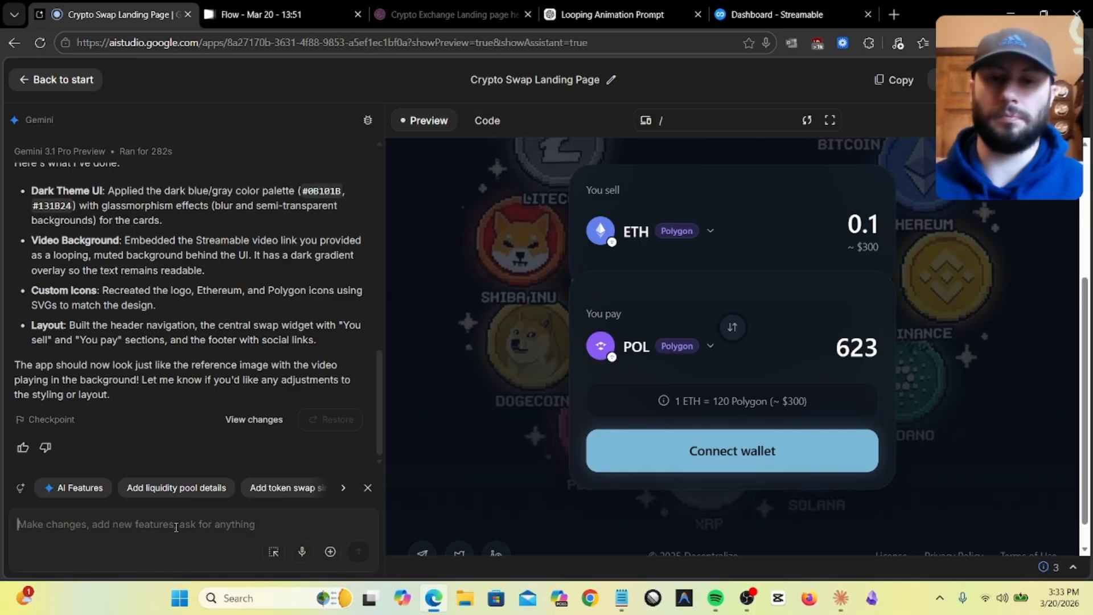
{"action": "scroll", "coordinate": [578, 319], "scroll_direction": "up", "scroll_amount": 5}
{"action": "scroll", "coordinate": [832, 467], "scroll_direction": "down", "scroll_amount": 6}
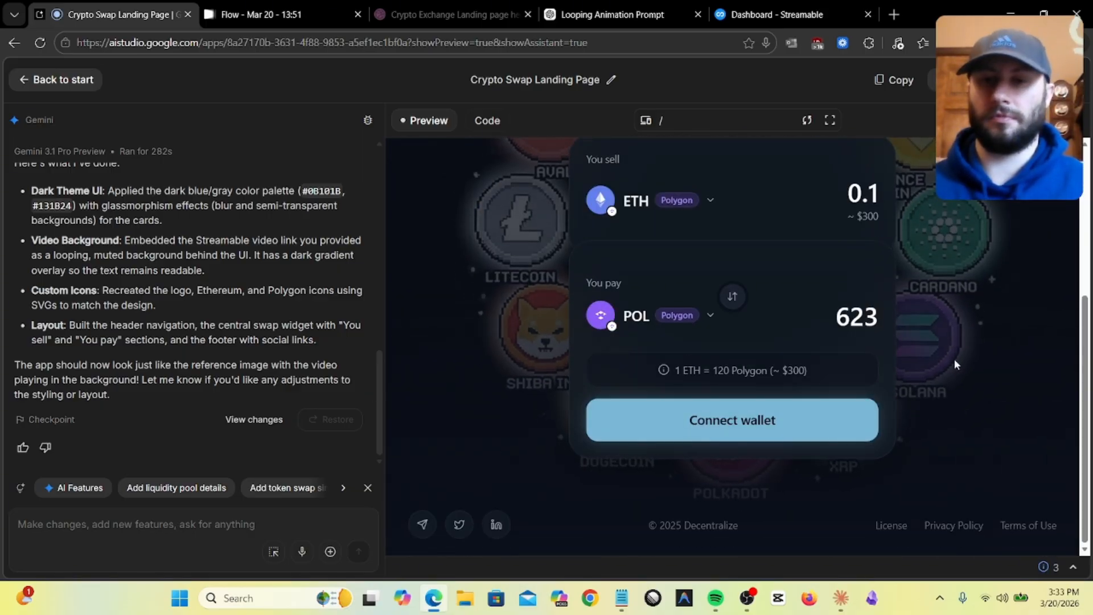
{"action": "scroll", "coordinate": [518, 477], "scroll_direction": "up", "scroll_amount": 5}
{"action": "scroll", "coordinate": [886, 395], "scroll_direction": "down", "scroll_amount": 5}
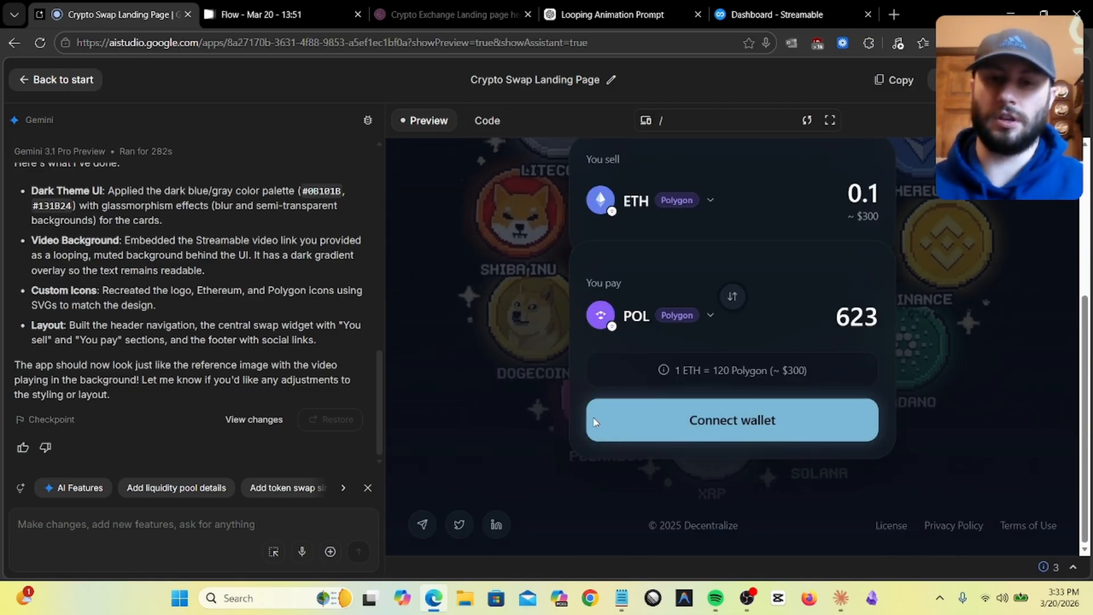
{"action": "scroll", "coordinate": [458, 485], "scroll_direction": "up", "scroll_amount": 3}
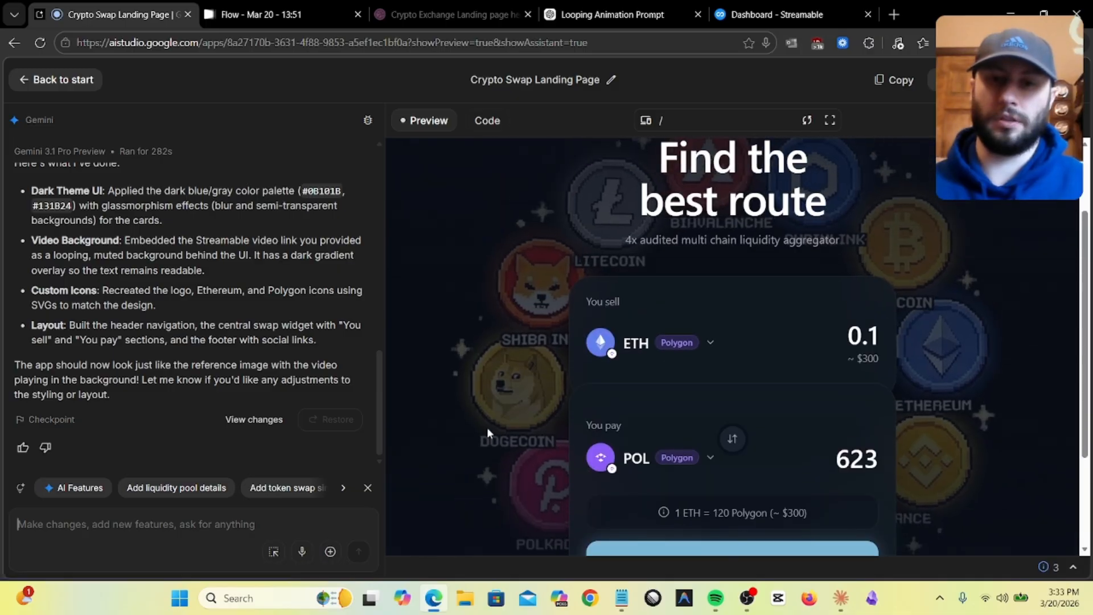
{"action": "scroll", "coordinate": [691, 415], "scroll_direction": "up", "scroll_amount": 2}
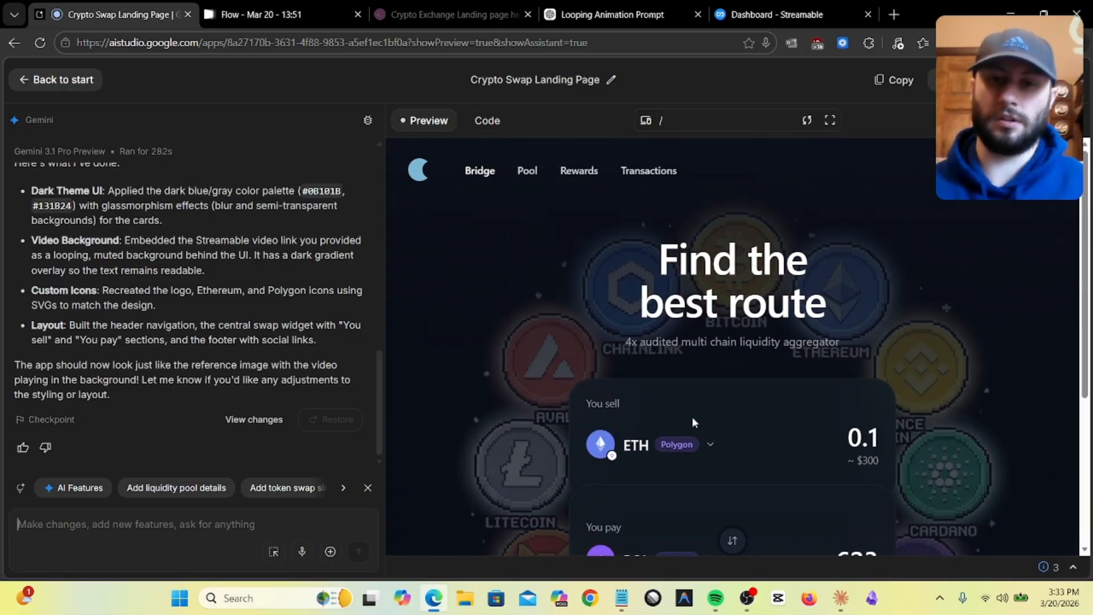
{"action": "scroll", "coordinate": [527, 463], "scroll_direction": "down", "scroll_amount": 5}
- Compare the generated landing page preview with the Dribbble crypto exchange hero reference
{"action": "left_click", "coordinate": [433, 13]}
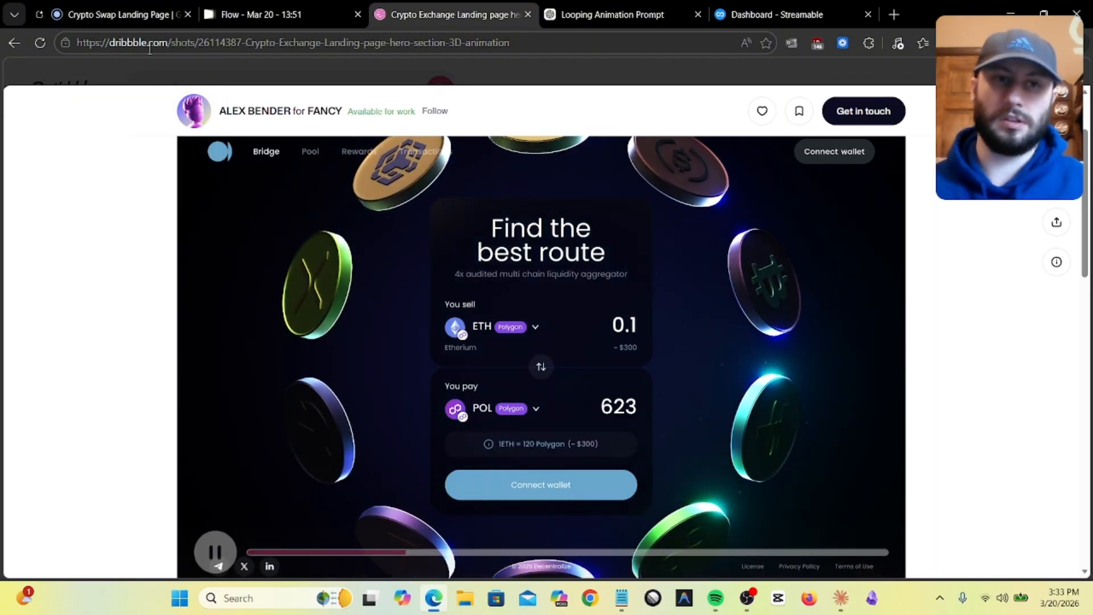
{"action": "left_click", "coordinate": [104, 6]}
{"action": "scroll", "coordinate": [531, 441], "scroll_direction": "up", "scroll_amount": 7}
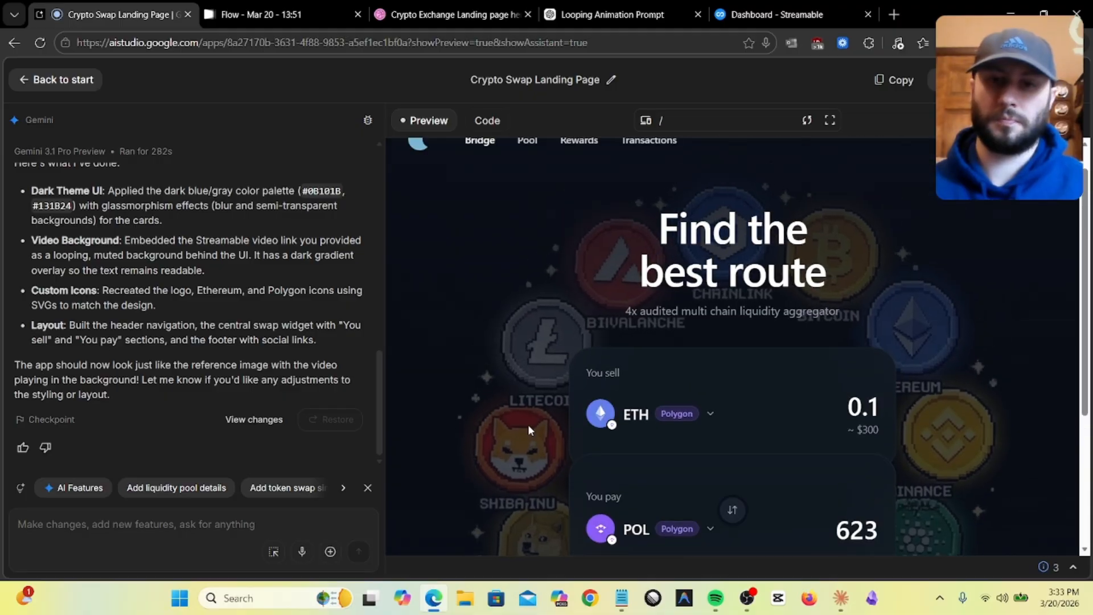
{"action": "scroll", "coordinate": [521, 416], "scroll_direction": "down", "scroll_amount": 6}
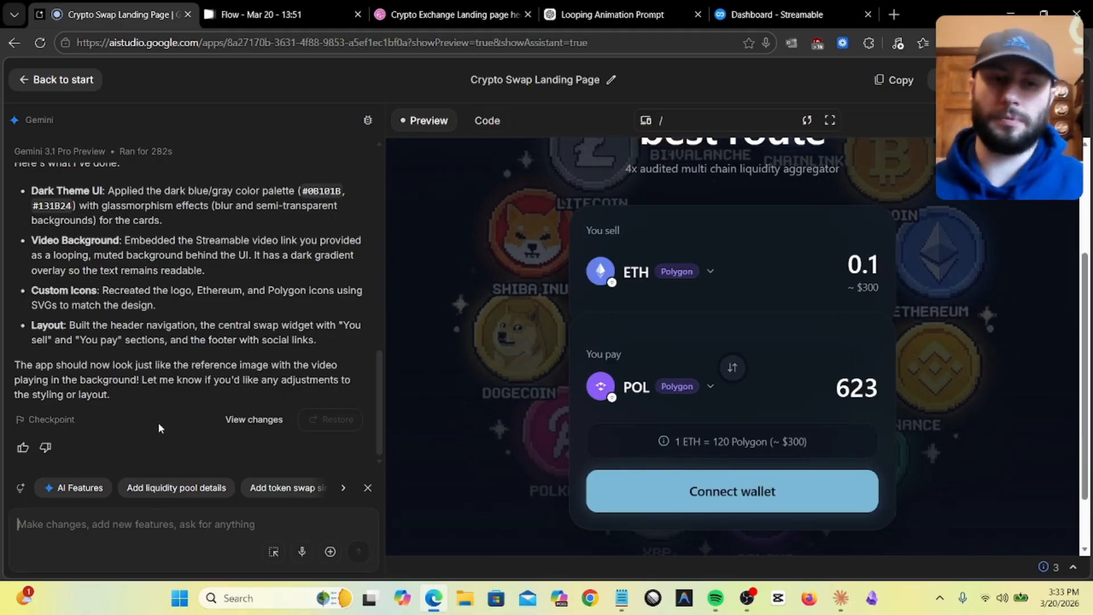
- Send the prompt "the video is darkened, un darken it/make it brighter" and check the updated landing page preview
{"action": "left_click", "coordinate": [139, 529]}
{"action": "type", "text": "the vid"}
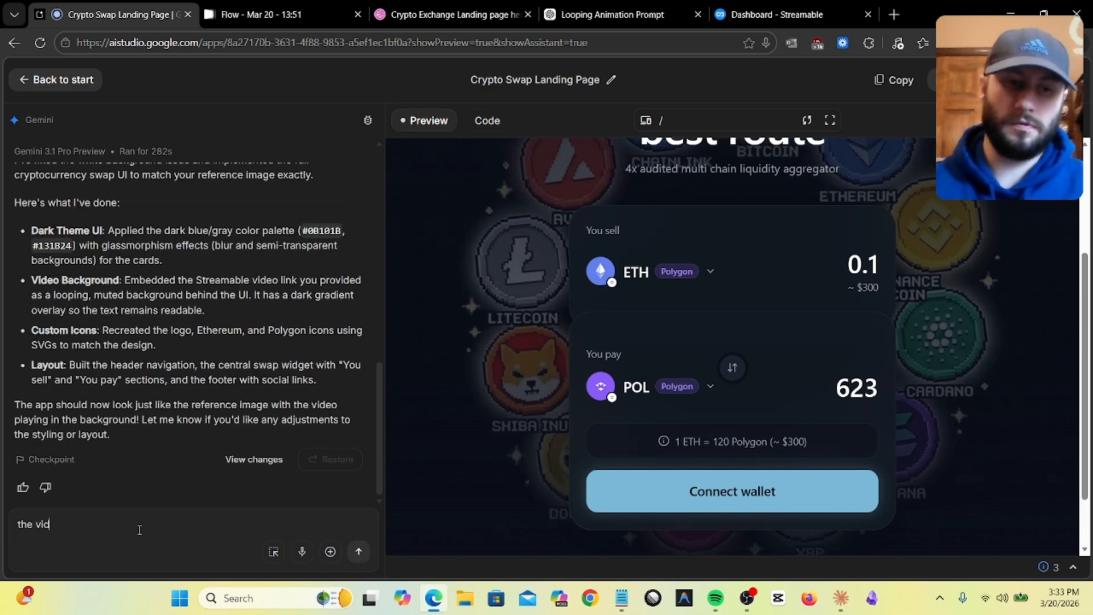
{"action": "type", "text": "eo is darkened,"}
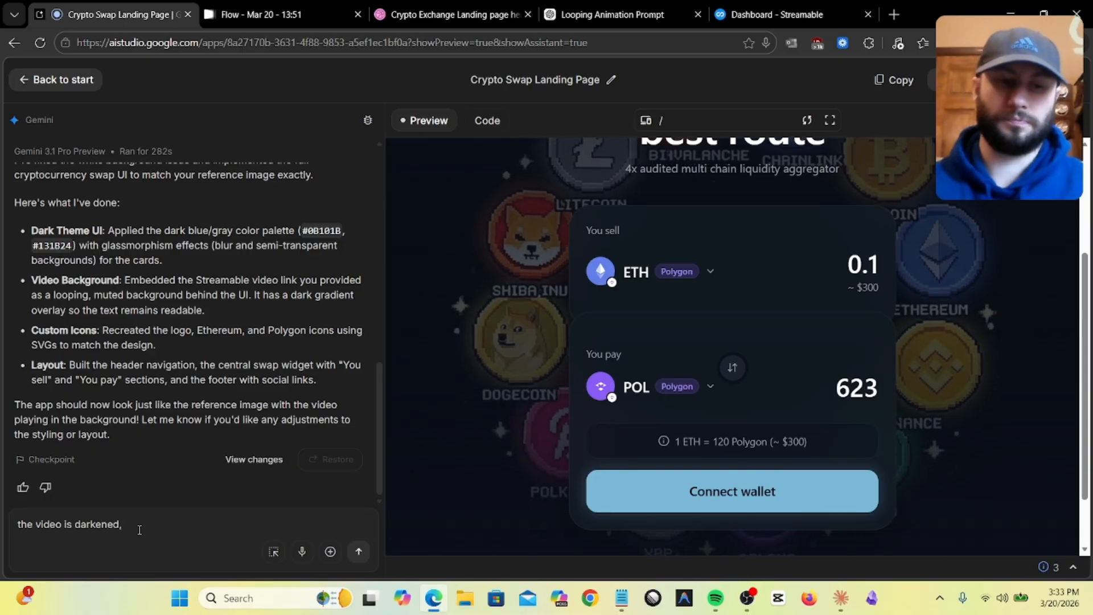
{"action": "type", "text": " un darken it/make it brighter"}
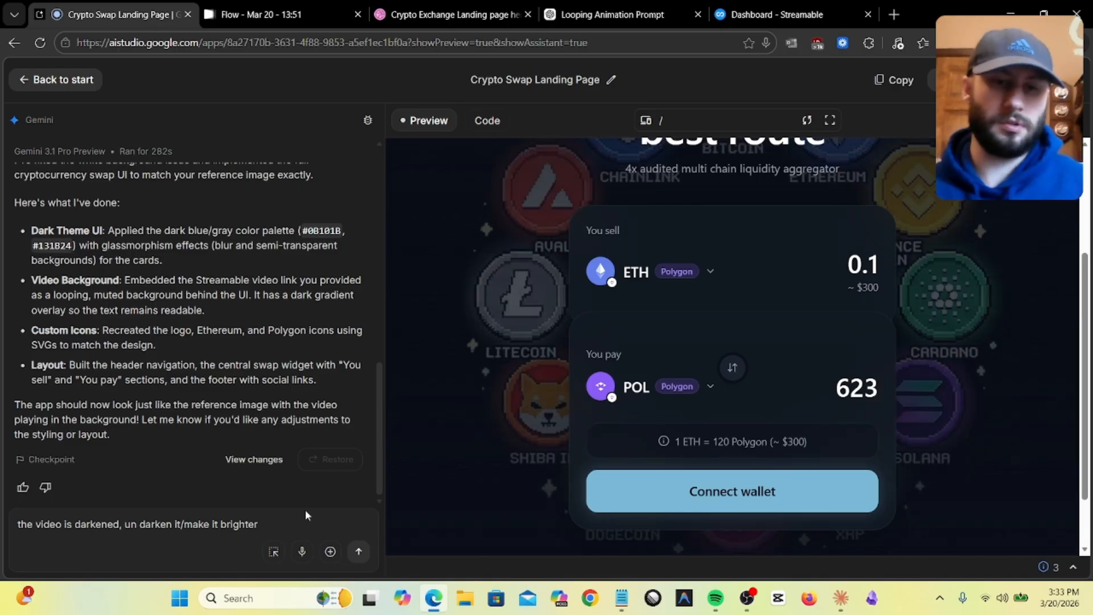
{"action": "left_click", "coordinate": [359, 551]}
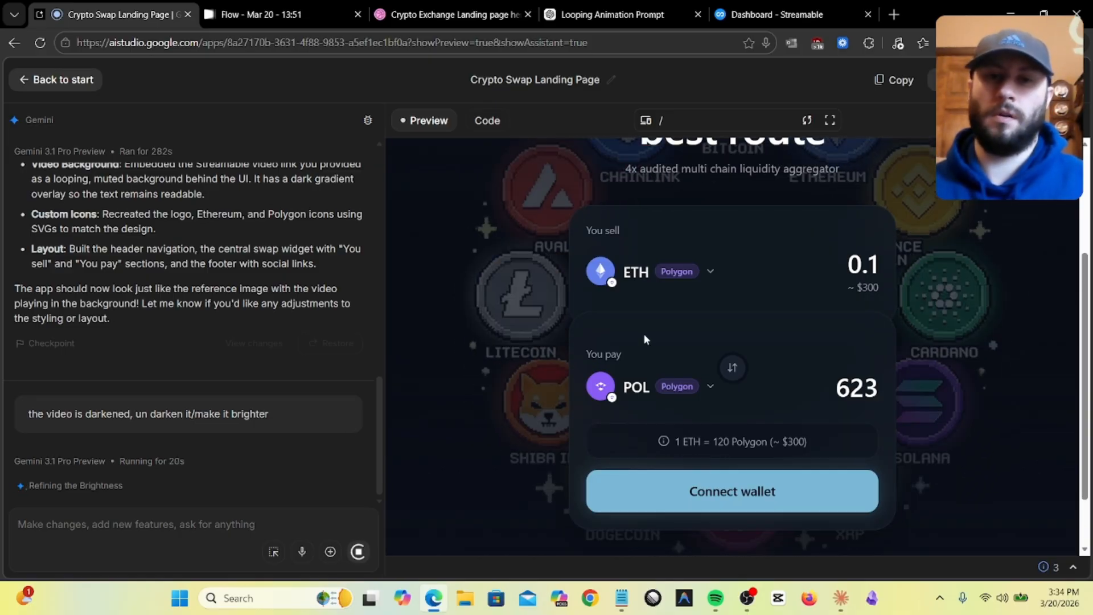
{"action": "scroll", "coordinate": [643, 333], "scroll_direction": "up", "scroll_amount": 3}
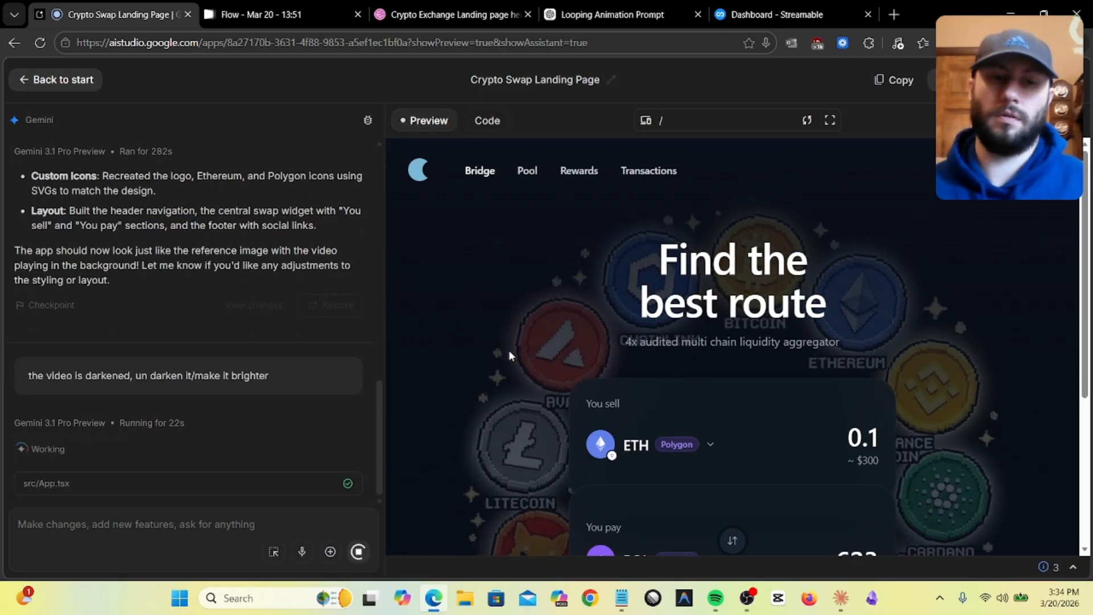
{"action": "scroll", "coordinate": [509, 353], "scroll_direction": "down", "scroll_amount": 4}
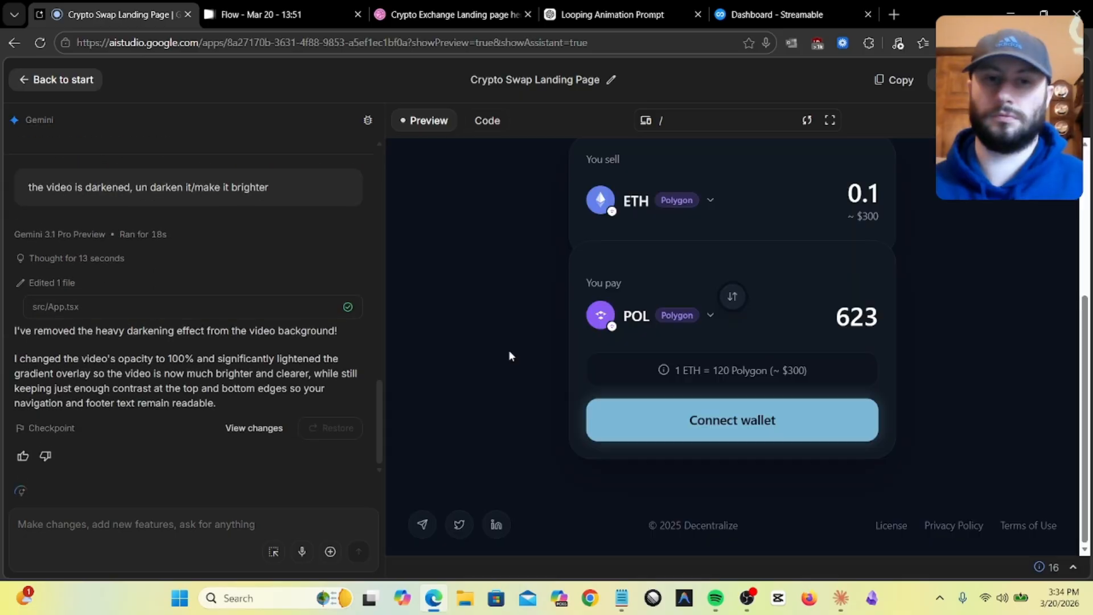
{"action": "scroll", "coordinate": [511, 356], "scroll_direction": "up", "scroll_amount": 5}
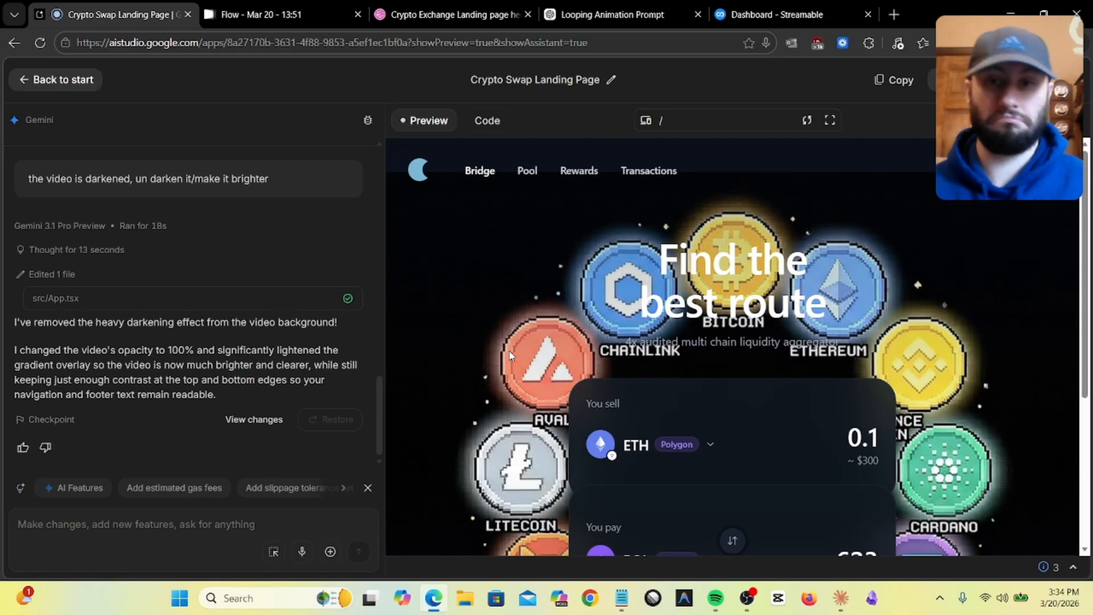
- Examine the brightened coin video behind the headline, swap card and footer in the landing page preview
{"action": "scroll", "coordinate": [509, 355], "scroll_direction": "down", "scroll_amount": 4}
{"action": "scroll", "coordinate": [510, 355], "scroll_direction": "up", "scroll_amount": 4}
{"action": "scroll", "coordinate": [509, 355], "scroll_direction": "down", "scroll_amount": 4}
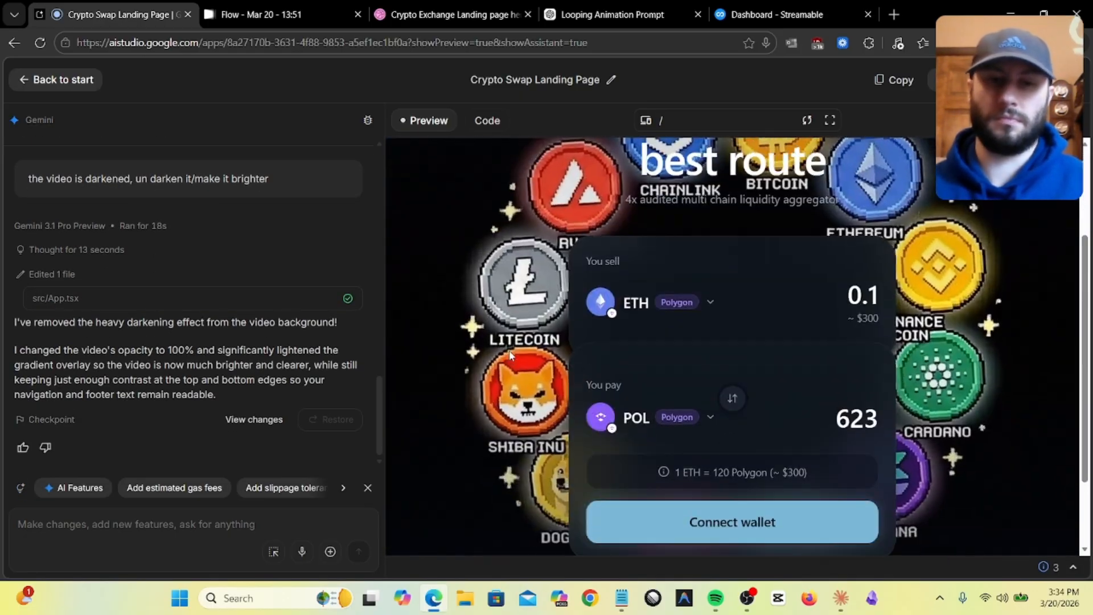
{"action": "scroll", "coordinate": [509, 355], "scroll_direction": "up", "scroll_amount": 4}
{"action": "scroll", "coordinate": [510, 355], "scroll_direction": "down", "scroll_amount": 4}
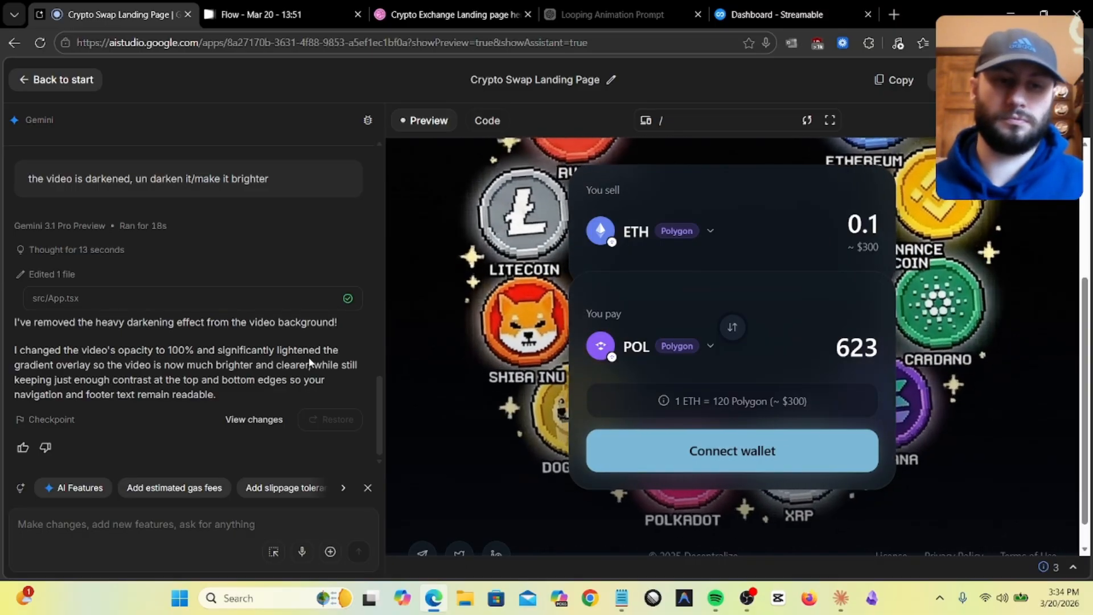
{"action": "scroll", "coordinate": [554, 350], "scroll_direction": "up", "scroll_amount": 4}
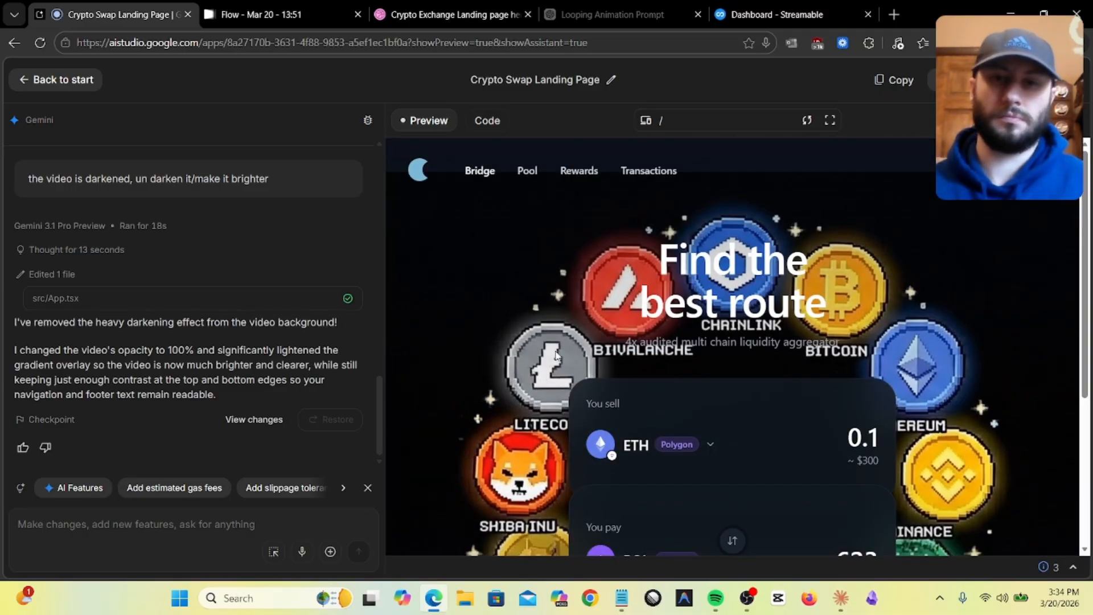
{"action": "scroll", "coordinate": [555, 352], "scroll_direction": "down", "scroll_amount": 3}
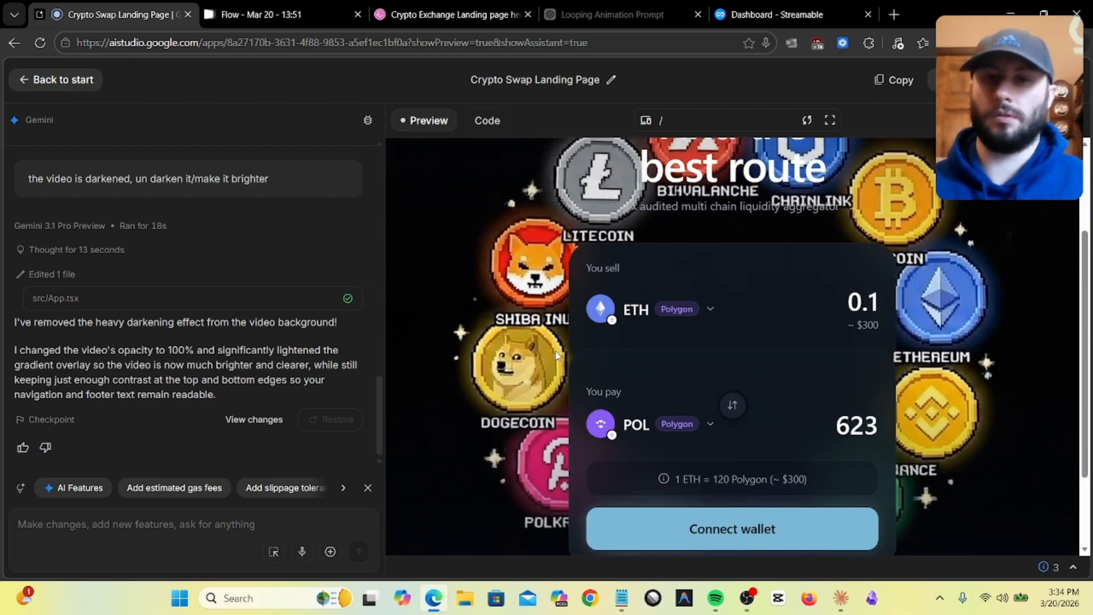
{"action": "scroll", "coordinate": [711, 330], "scroll_direction": "up", "scroll_amount": 3}
{"action": "scroll", "coordinate": [911, 353], "scroll_direction": "down", "scroll_amount": 3}
{"action": "scroll", "coordinate": [956, 382], "scroll_direction": "down", "scroll_amount": 2}
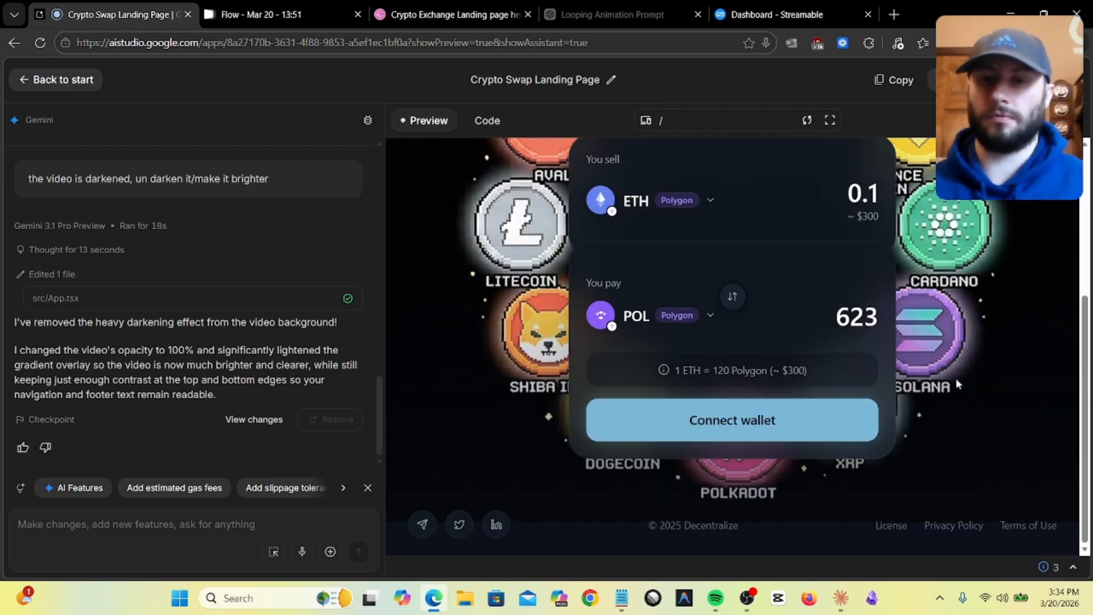
{"action": "scroll", "coordinate": [991, 291], "scroll_direction": "up", "scroll_amount": 5}
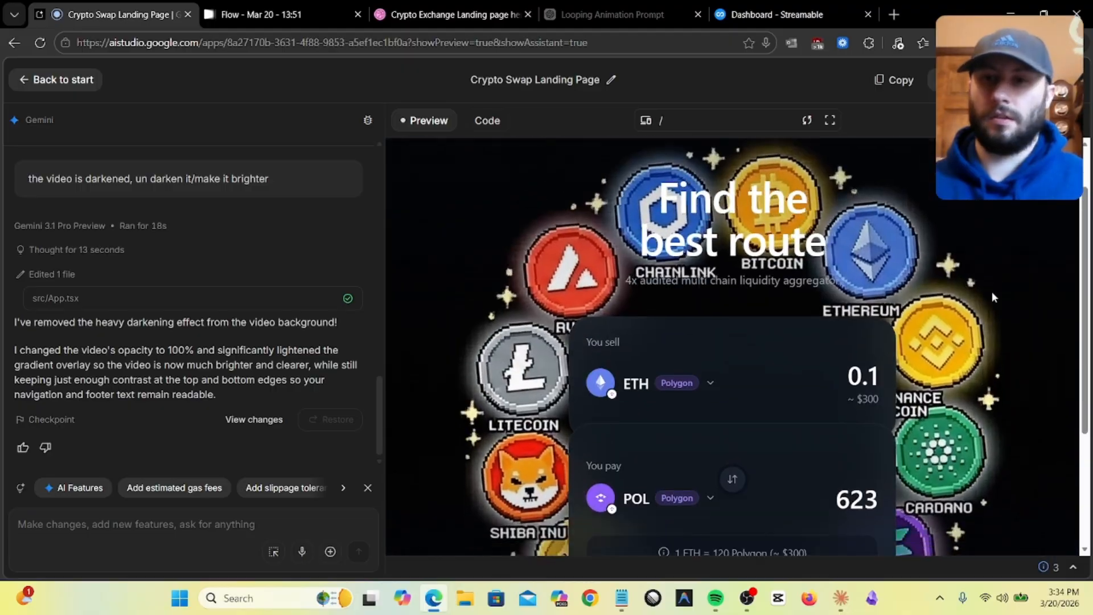
- View the landing page preview in full screen, examine it from the header to the footer, and return to the editor
{"action": "left_click", "coordinate": [831, 121]}
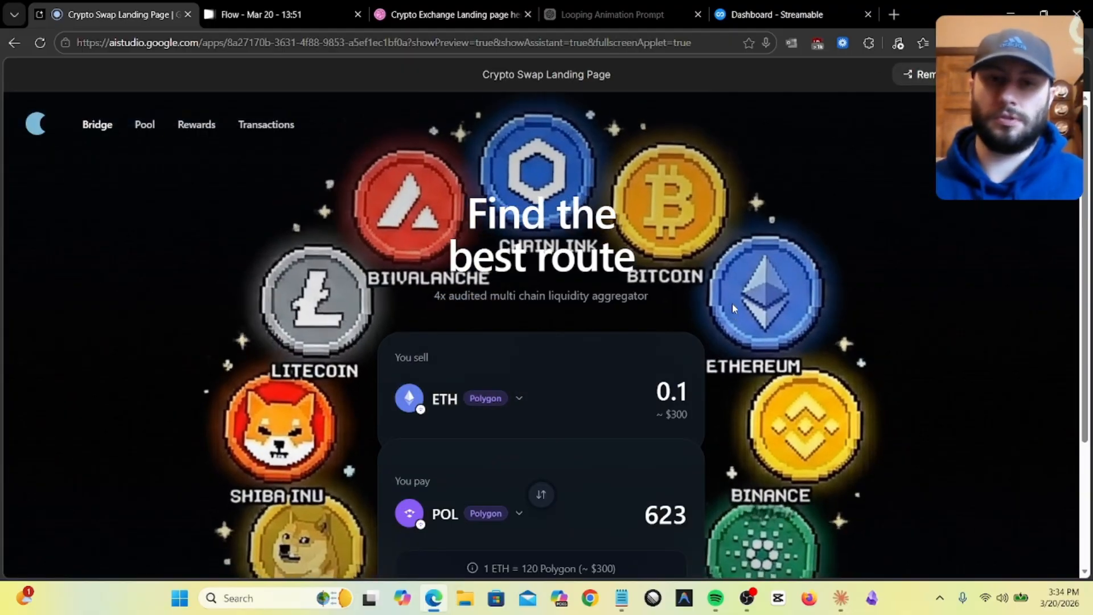
{"action": "scroll", "coordinate": [734, 313], "scroll_direction": "down", "scroll_amount": 3}
{"action": "scroll", "coordinate": [741, 329], "scroll_direction": "up", "scroll_amount": 3}
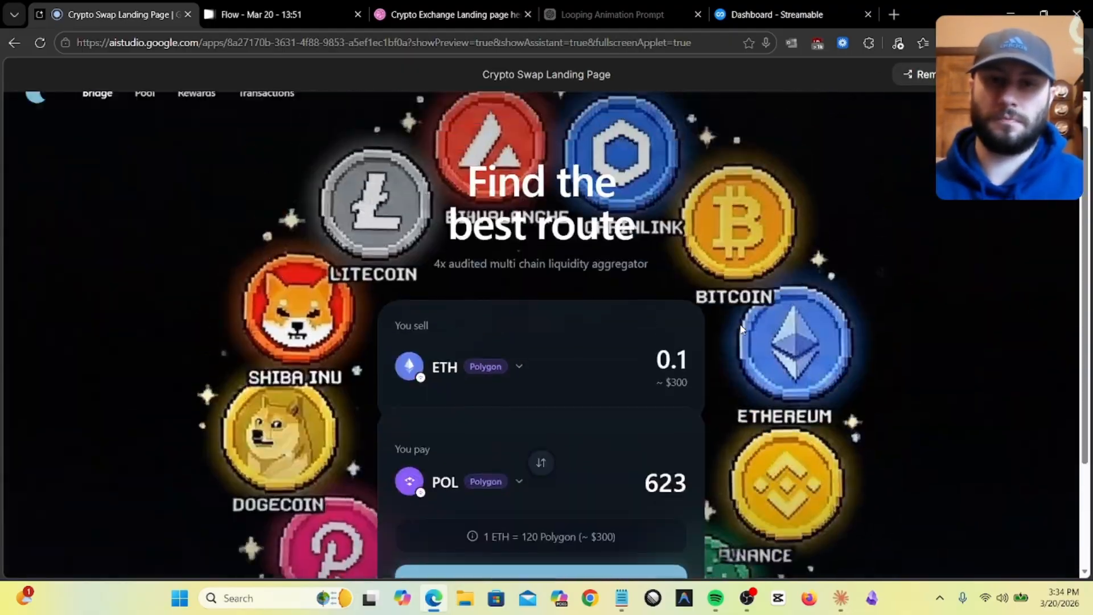
{"action": "scroll", "coordinate": [741, 328], "scroll_direction": "down", "scroll_amount": 3}
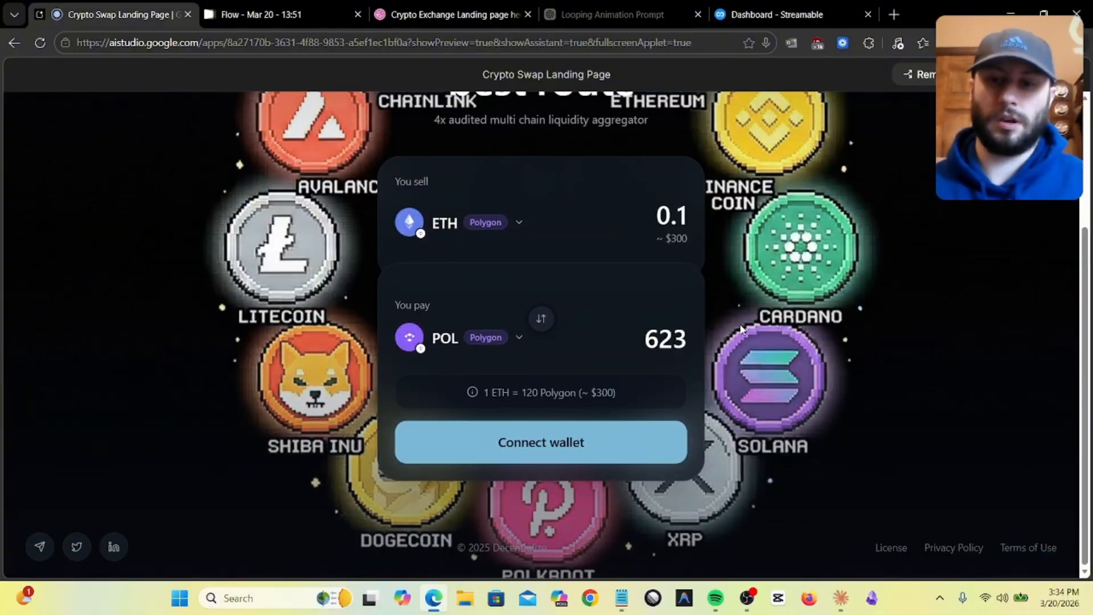
{"action": "scroll", "coordinate": [806, 336], "scroll_direction": "up", "scroll_amount": 3}
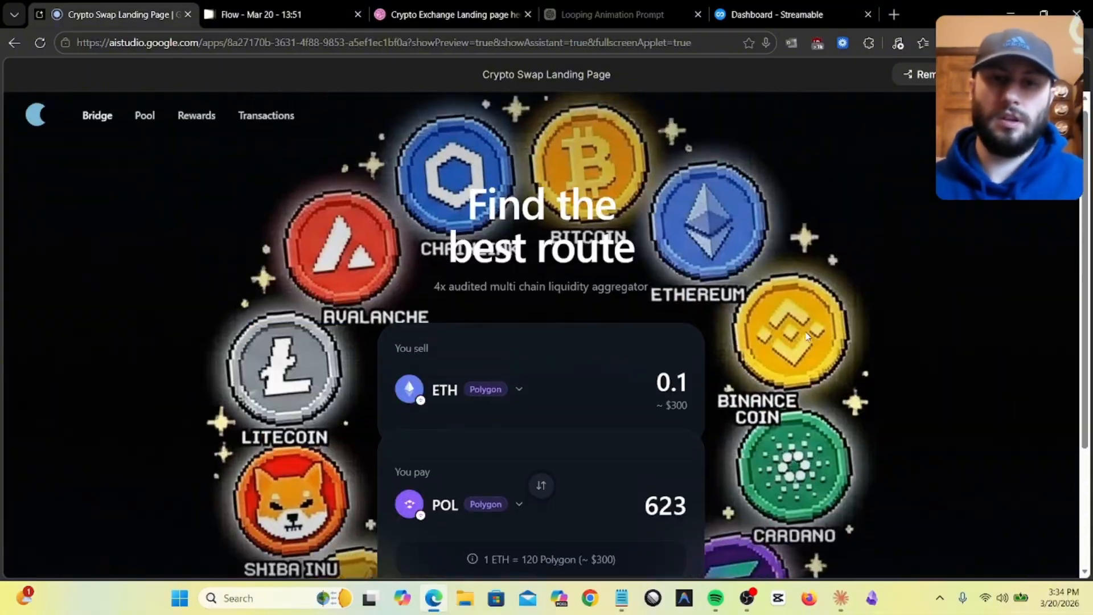
{"action": "scroll", "coordinate": [806, 336], "scroll_direction": "down", "scroll_amount": 1}
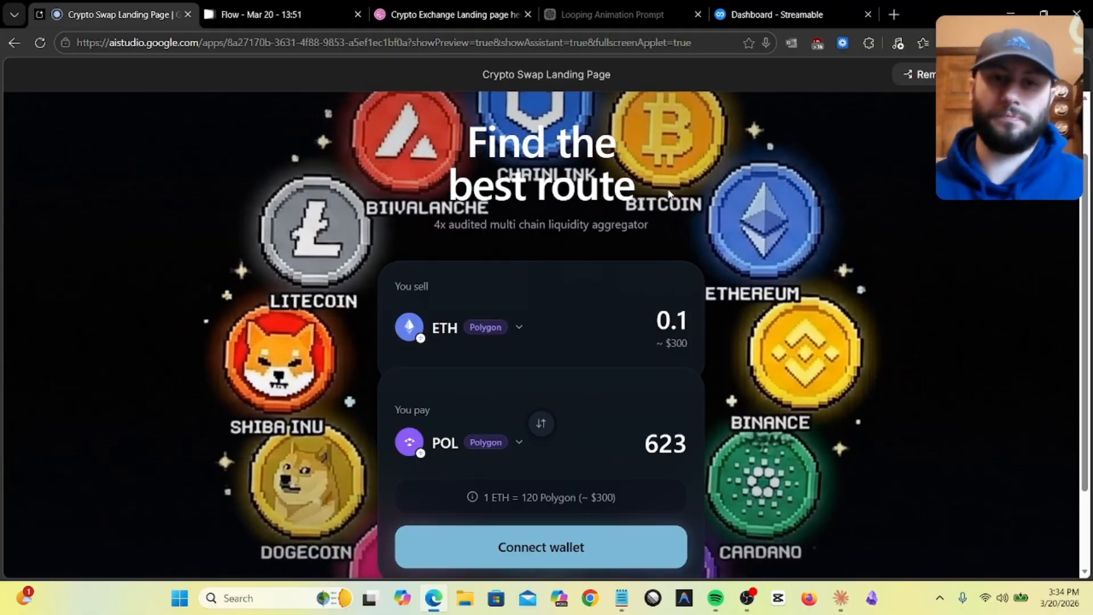
{"action": "scroll", "coordinate": [541, 336], "scroll_direction": "up", "scroll_amount": 2}
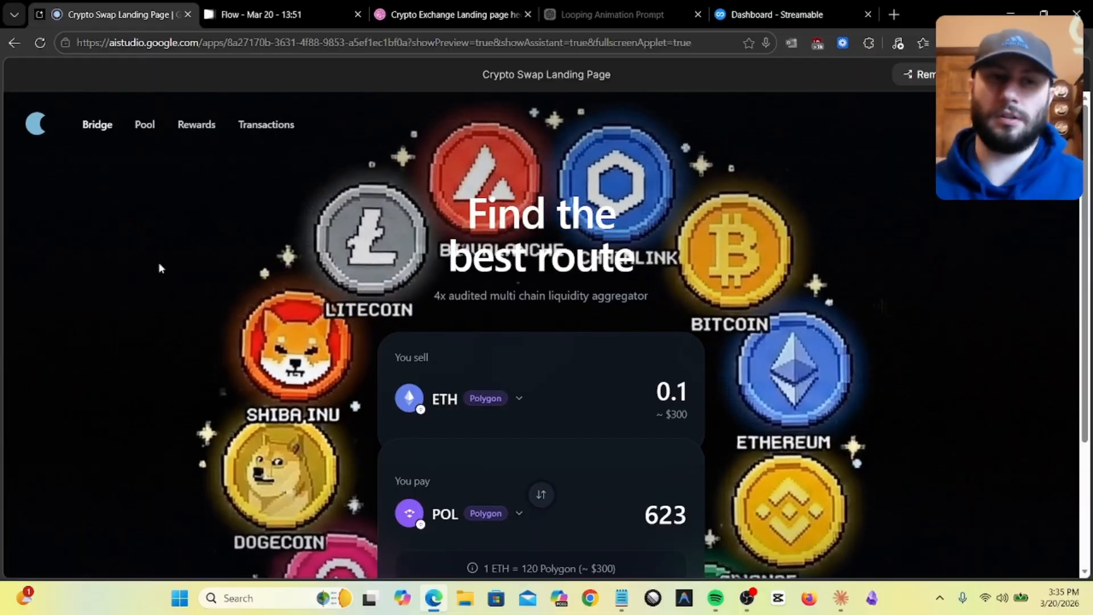
{"action": "scroll", "coordinate": [136, 374], "scroll_direction": "down", "scroll_amount": 3}
{"action": "scroll", "coordinate": [137, 380], "scroll_direction": "up", "scroll_amount": 3}
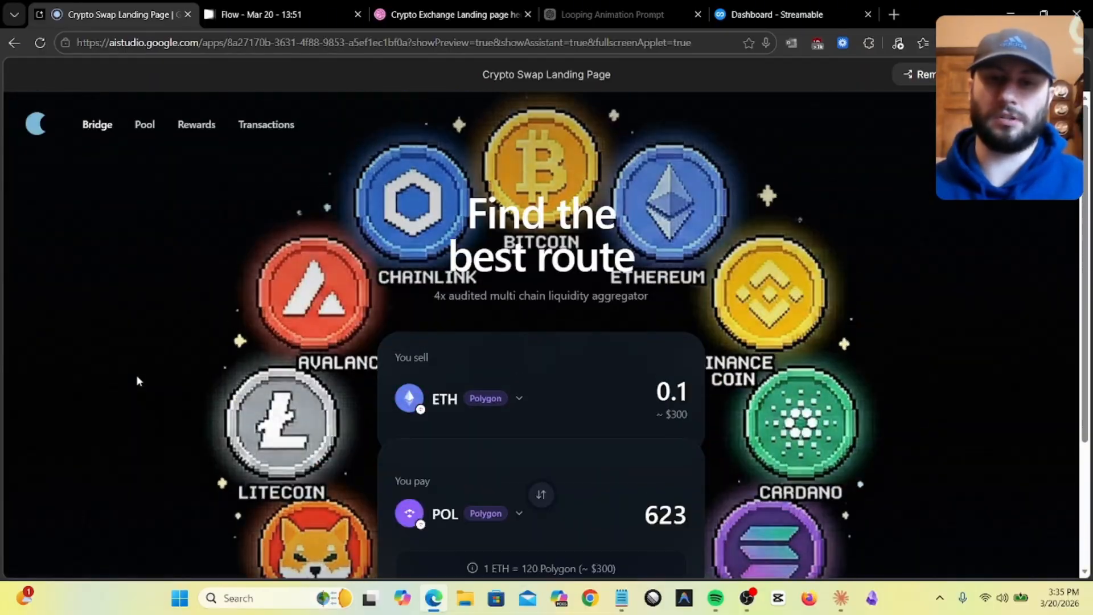
{"action": "scroll", "coordinate": [139, 370], "scroll_direction": "down", "scroll_amount": 3}
{"action": "scroll", "coordinate": [64, 213], "scroll_direction": "up", "scroll_amount": 3}
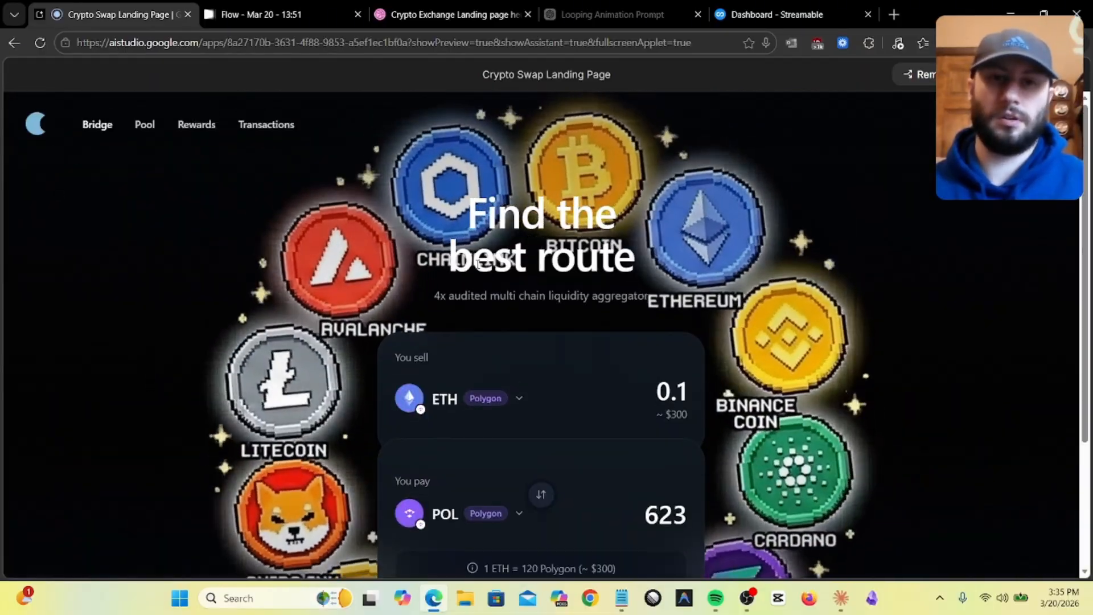
{"action": "scroll", "coordinate": [728, 389], "scroll_direction": "down", "scroll_amount": 3}
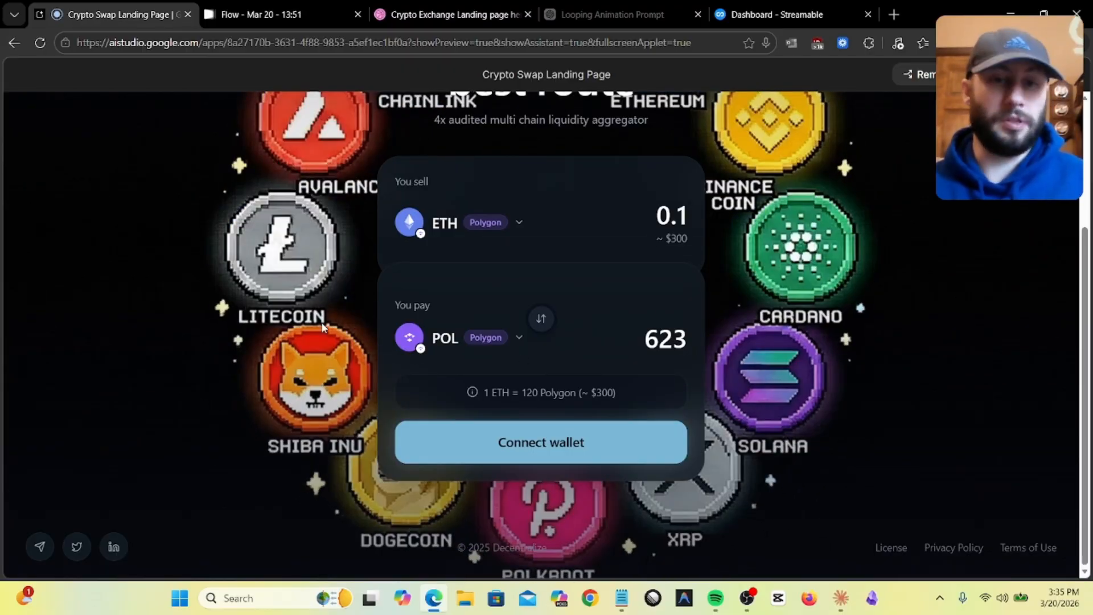
{"action": "scroll", "coordinate": [740, 204], "scroll_direction": "up", "scroll_amount": 3}
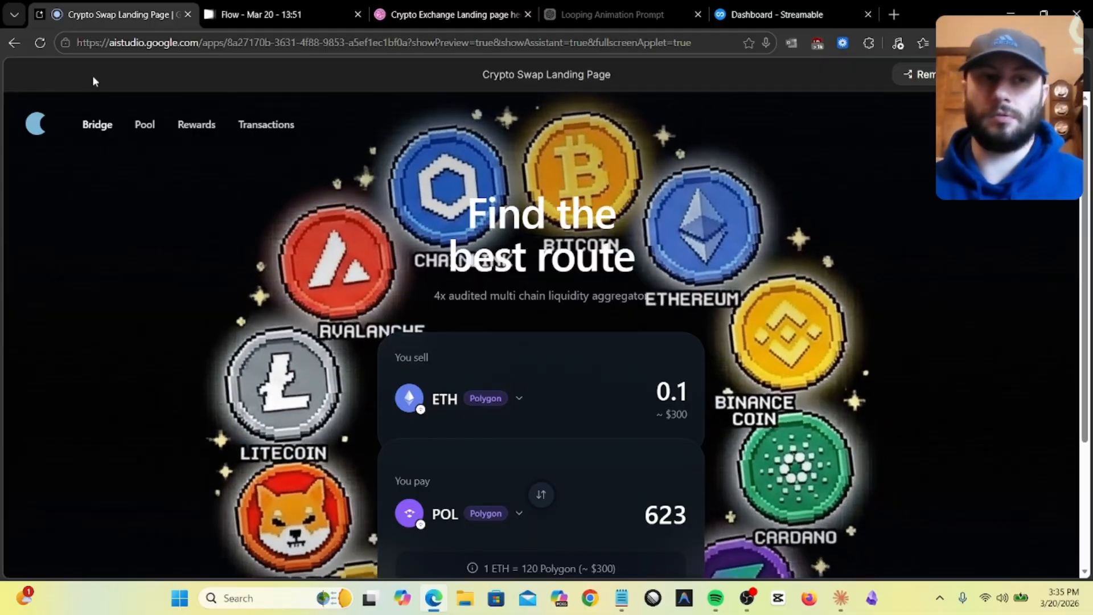
{"action": "scroll", "coordinate": [739, 203], "scroll_direction": "down", "scroll_amount": 3}
{"action": "scroll", "coordinate": [765, 130], "scroll_direction": "up", "scroll_amount": 3}
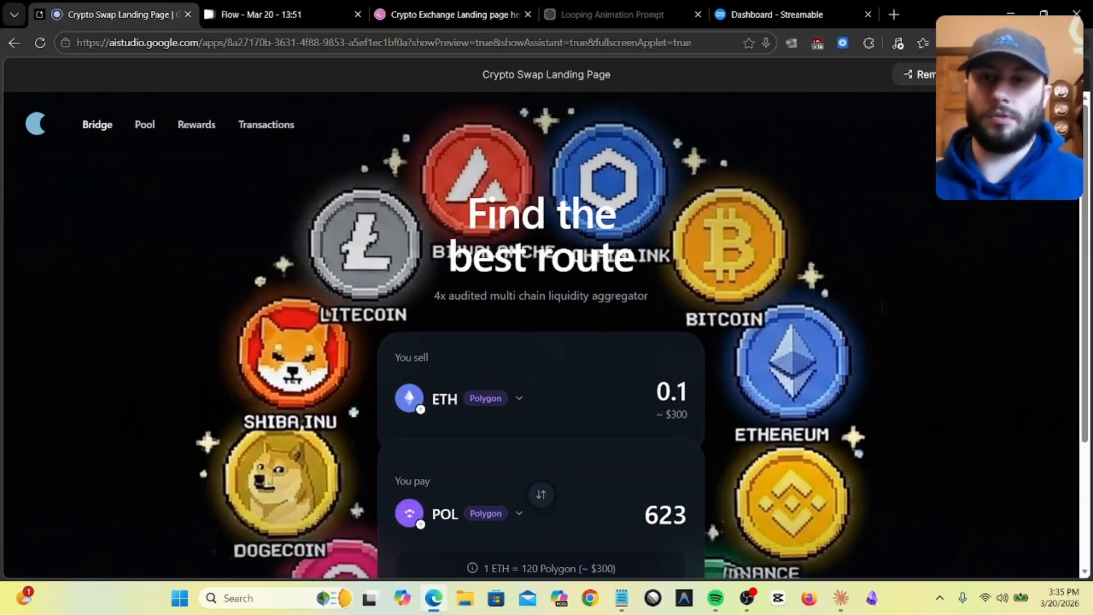
{"action": "left_click", "coordinate": [1069, 75]}
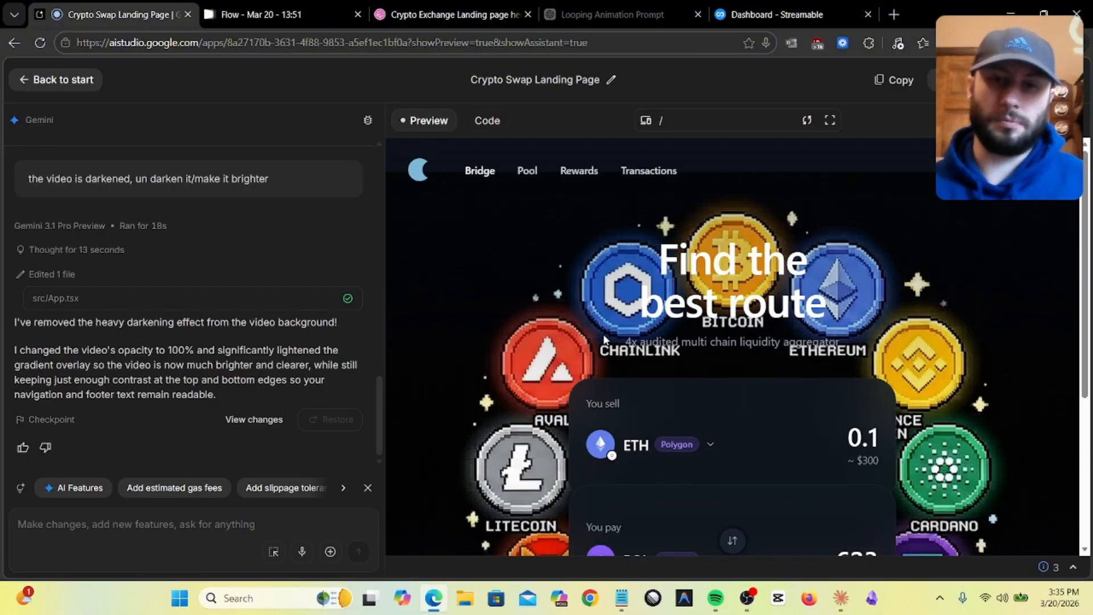
- Turn on Focus mode and select the div containing the "Find the best route" headline and its subheadline
{"action": "scroll", "coordinate": [603, 334], "scroll_direction": "down", "scroll_amount": 3}
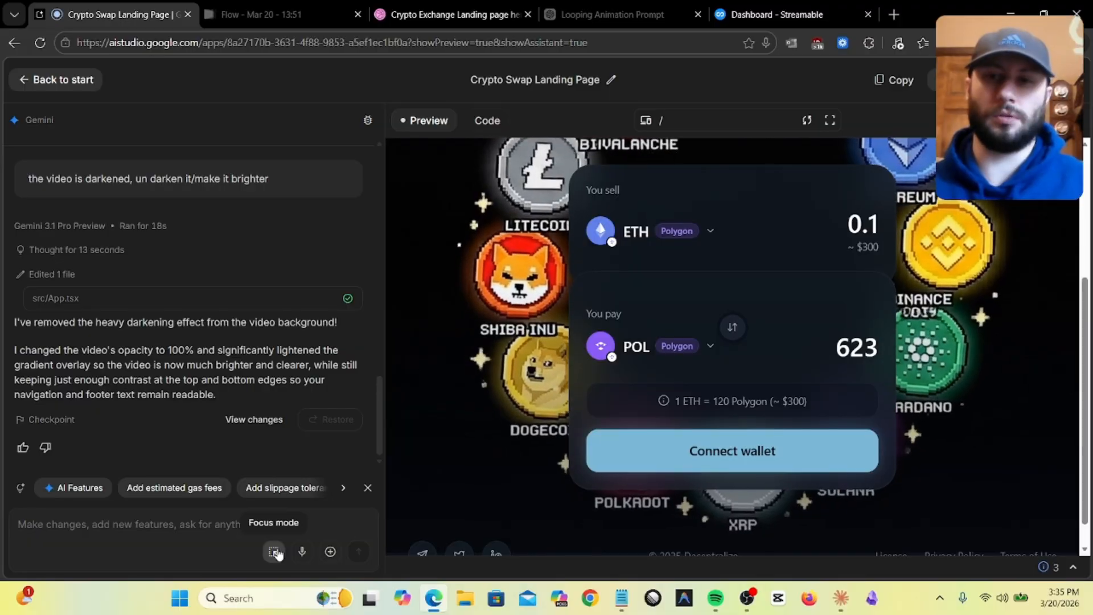
{"action": "left_click", "coordinate": [274, 551]}
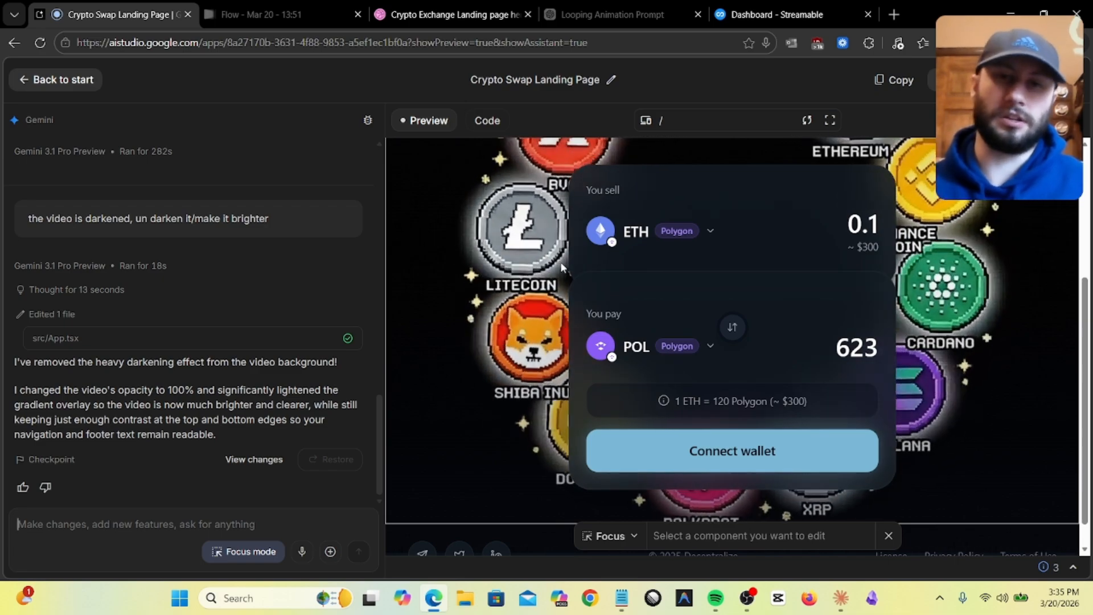
{"action": "scroll", "coordinate": [561, 265], "scroll_direction": "up", "scroll_amount": 4}
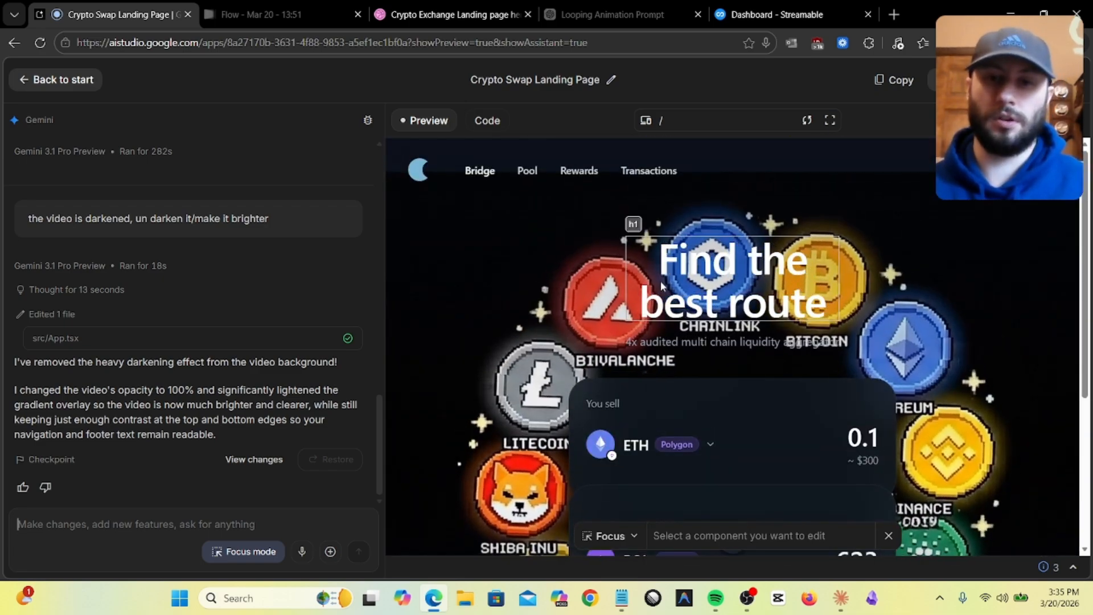
{"action": "left_click", "coordinate": [653, 330]}
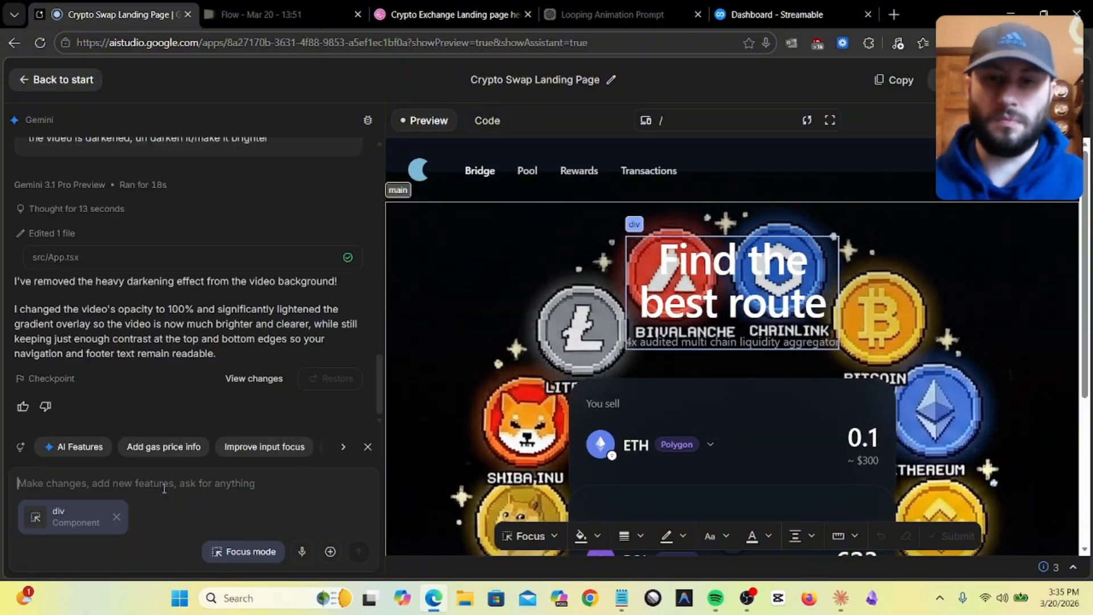
- Send Gemini the prompt "can you put the div component (headline,subheadline) inside of a glassmorpic bubble, mathc the rest of the landing page"
{"action": "type", "text": "can you put "}
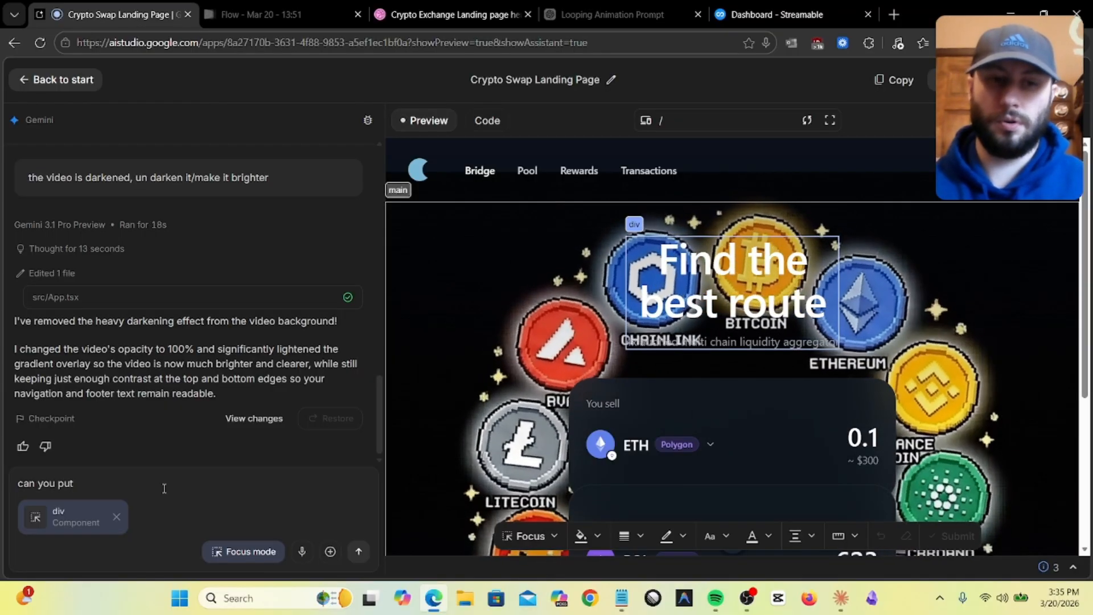
{"action": "type", "text": "the div c"}
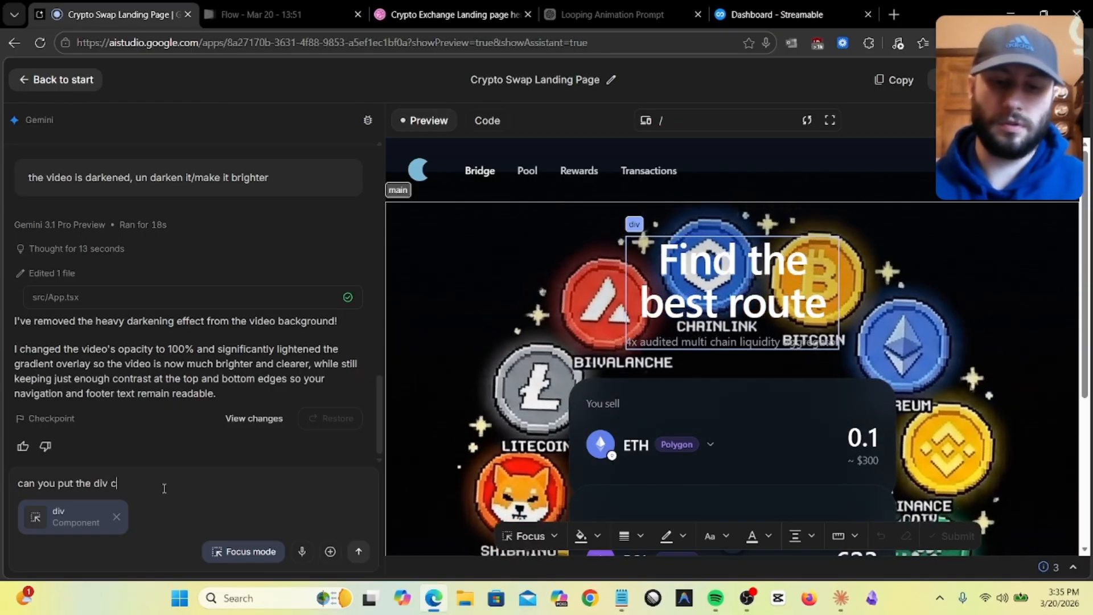
{"action": "type", "text": "omponent (headline,subheadline) inside of"}
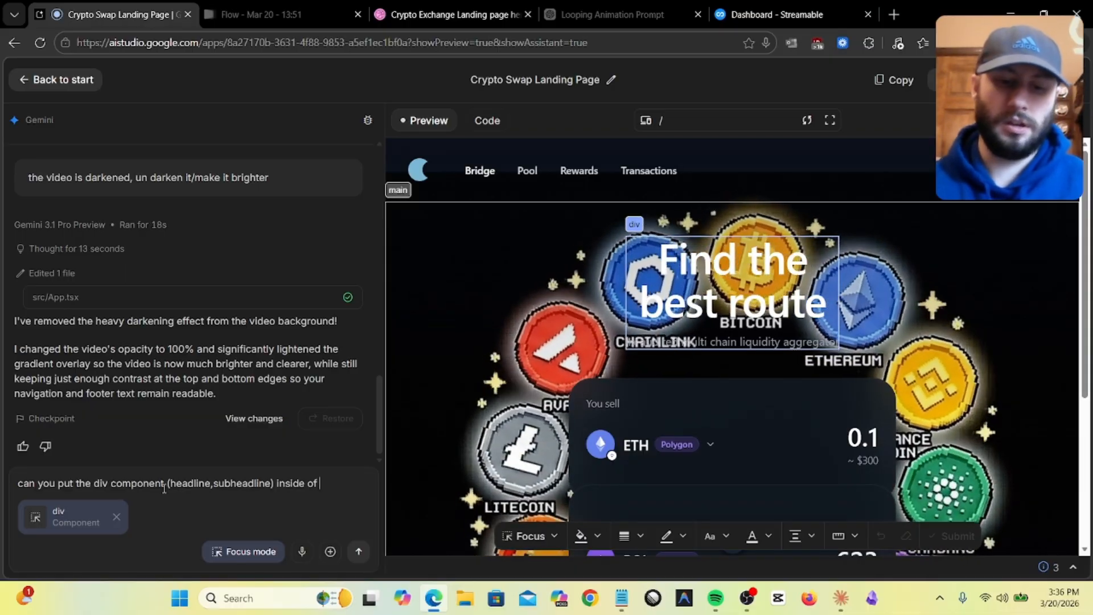
{"action": "type", "text": "rp"}
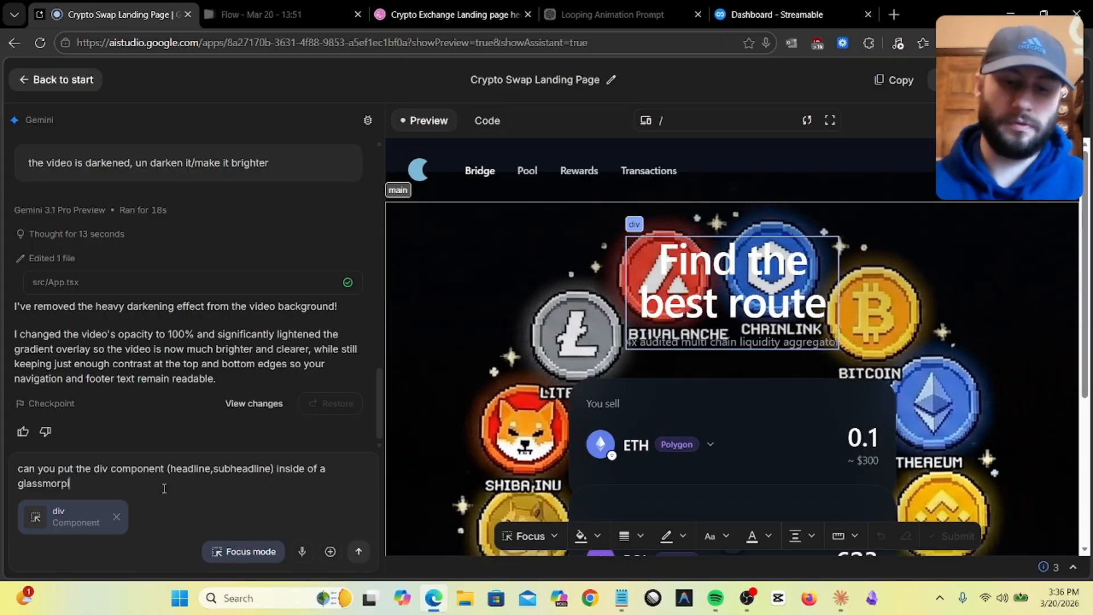
{"action": "type", "text": "ic bubble"}
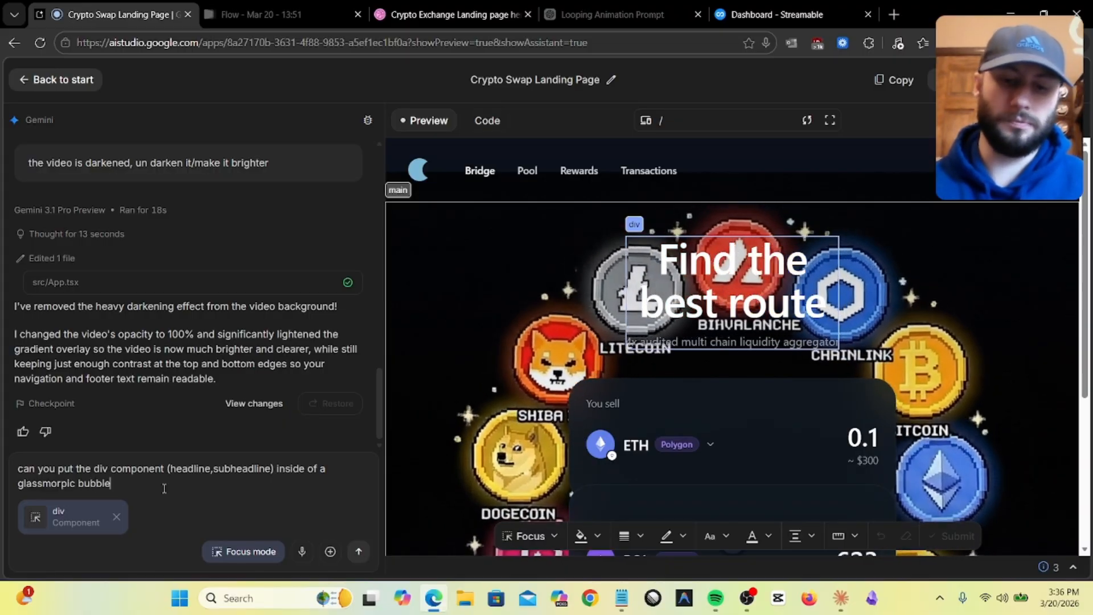
{"action": "type", "text": ", mat"}
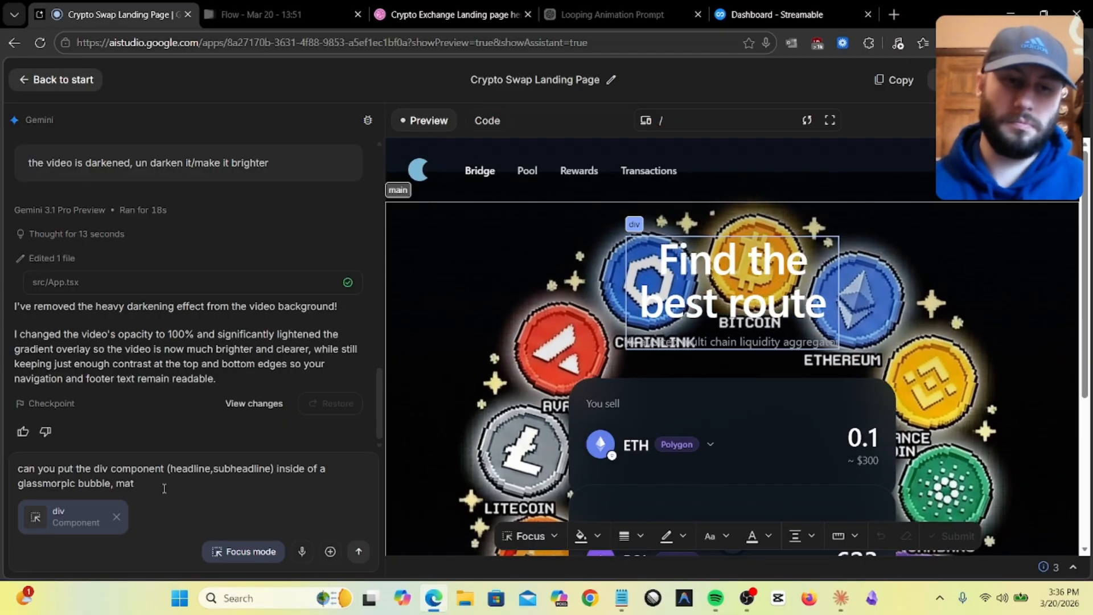
{"action": "type", "text": "hc the re"}
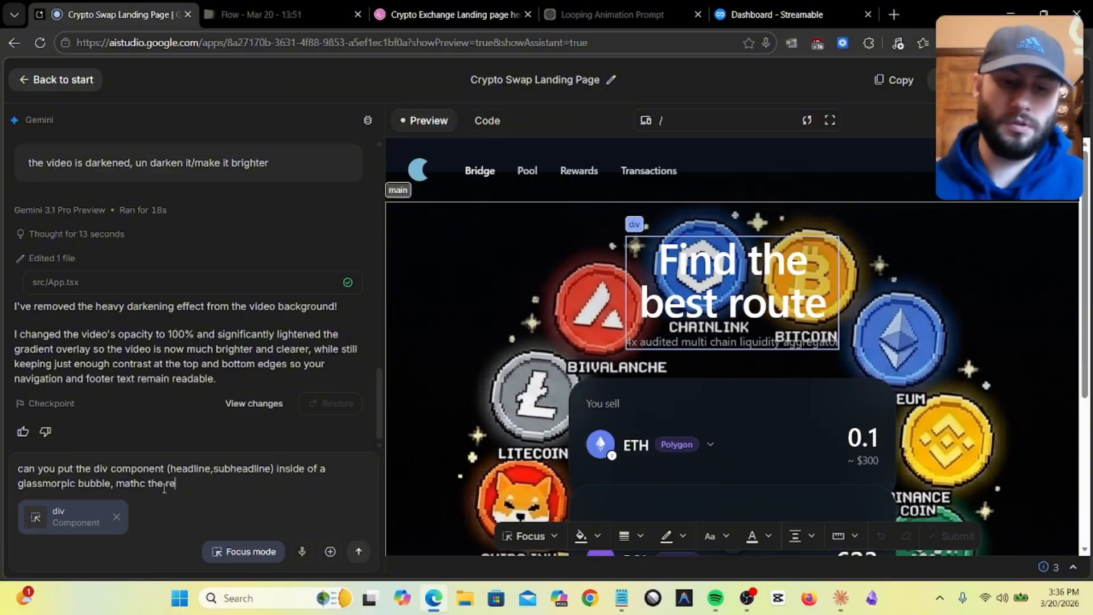
{"action": "type", "text": "st of the"}
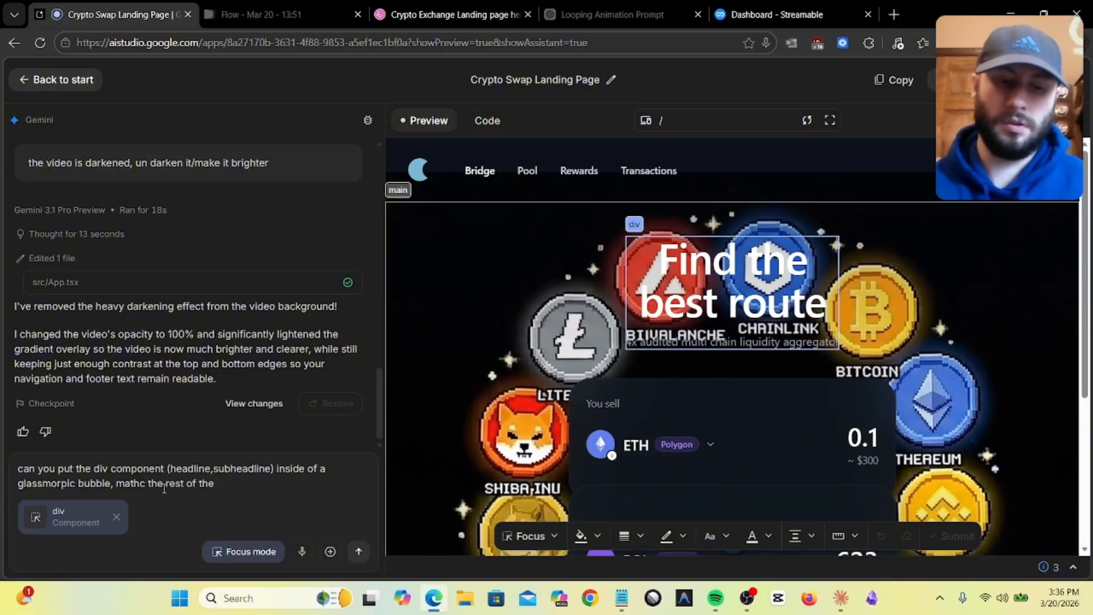
{"action": "type", "text": " landing page"}
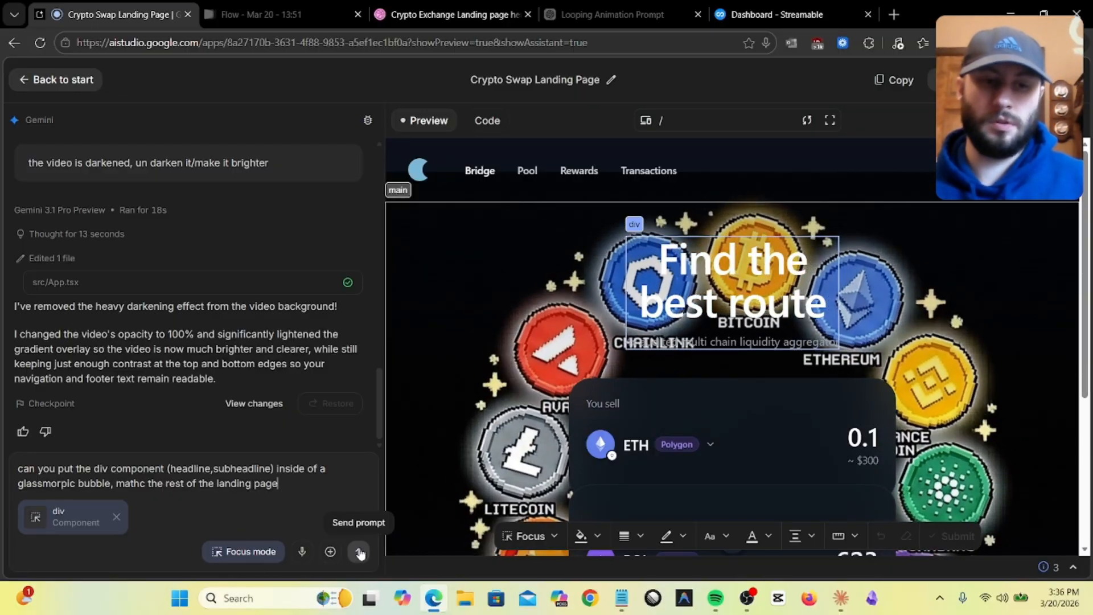
{"action": "left_click", "coordinate": [359, 552]}
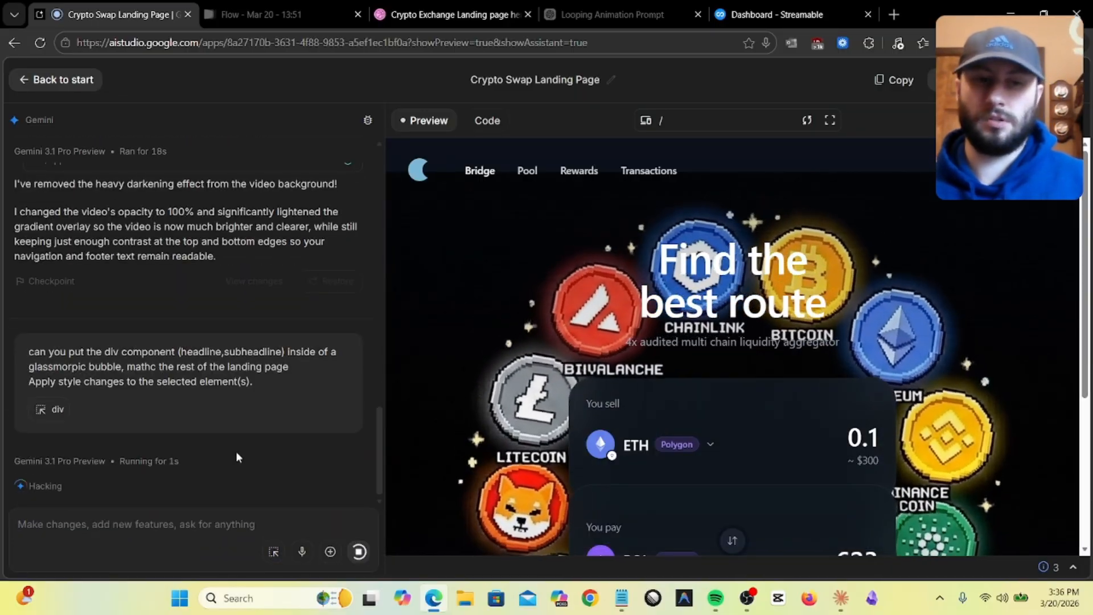
{"action": "scroll", "coordinate": [495, 313], "scroll_direction": "down", "scroll_amount": 5}
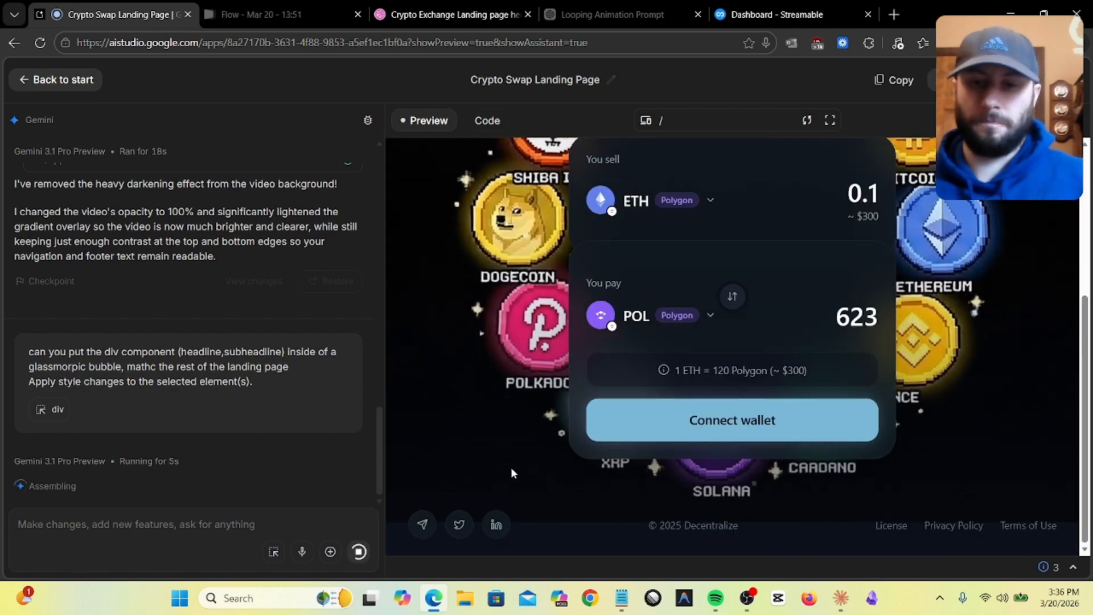
{"action": "scroll", "coordinate": [510, 473], "scroll_direction": "up", "scroll_amount": 3}
{"action": "scroll", "coordinate": [569, 481], "scroll_direction": "down", "scroll_amount": 3}
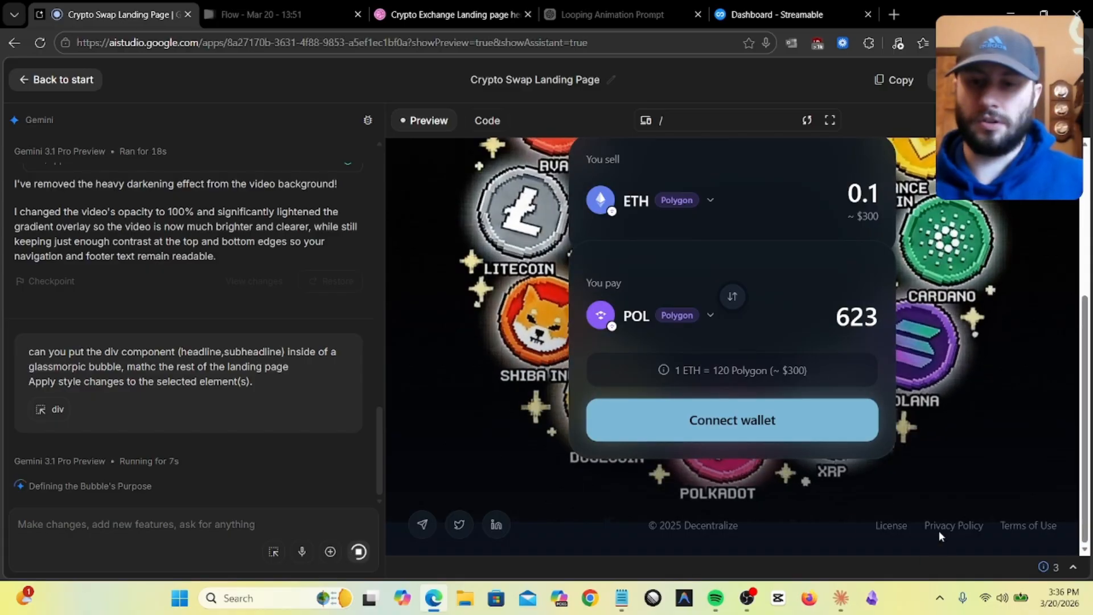
{"action": "scroll", "coordinate": [477, 303], "scroll_direction": "up", "scroll_amount": 4}
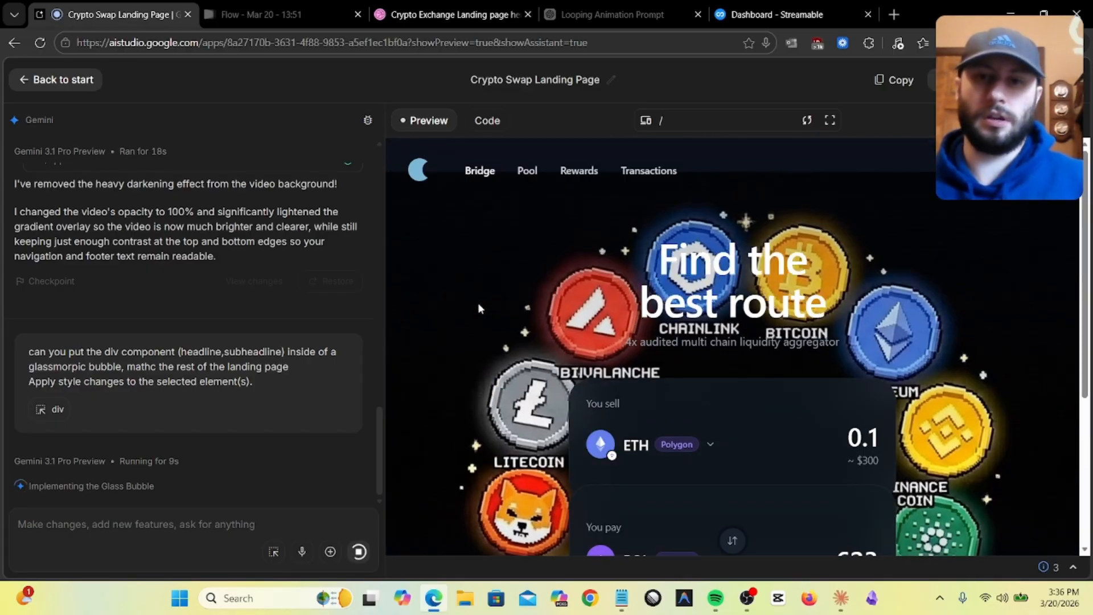
- Switch to the Dribbble crypto exchange reference and examine how its headline and swap fields sit on glass cards over the animated coins
{"action": "scroll", "coordinate": [482, 302], "scroll_direction": "down", "scroll_amount": 5}
{"action": "left_click", "coordinate": [450, 14]}
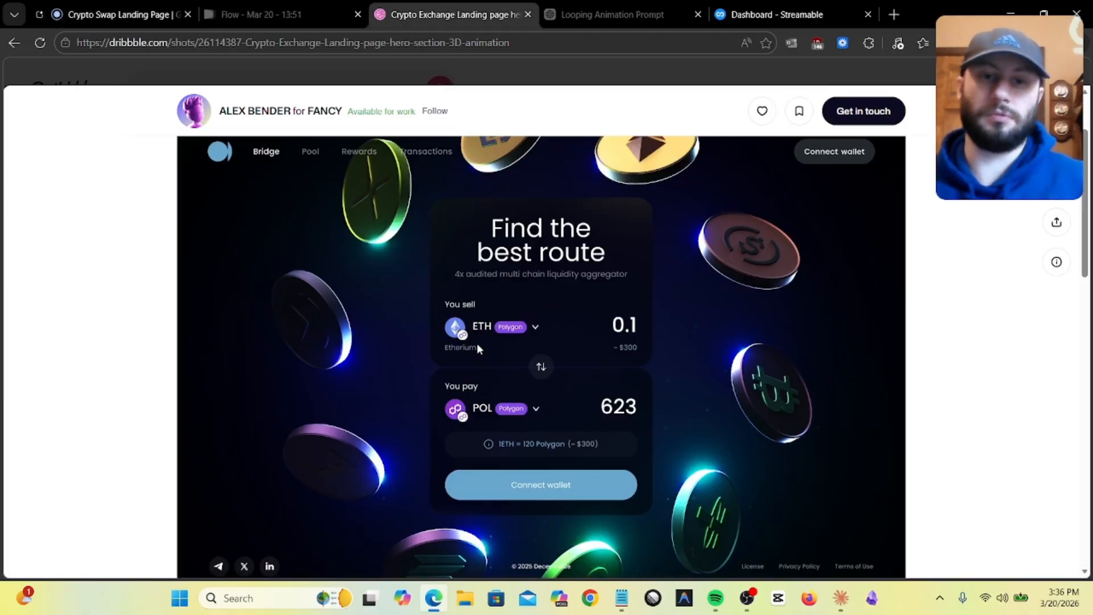
{"action": "scroll", "coordinate": [477, 343], "scroll_direction": "down", "scroll_amount": 5}
{"action": "scroll", "coordinate": [396, 403], "scroll_direction": "up", "scroll_amount": 3}
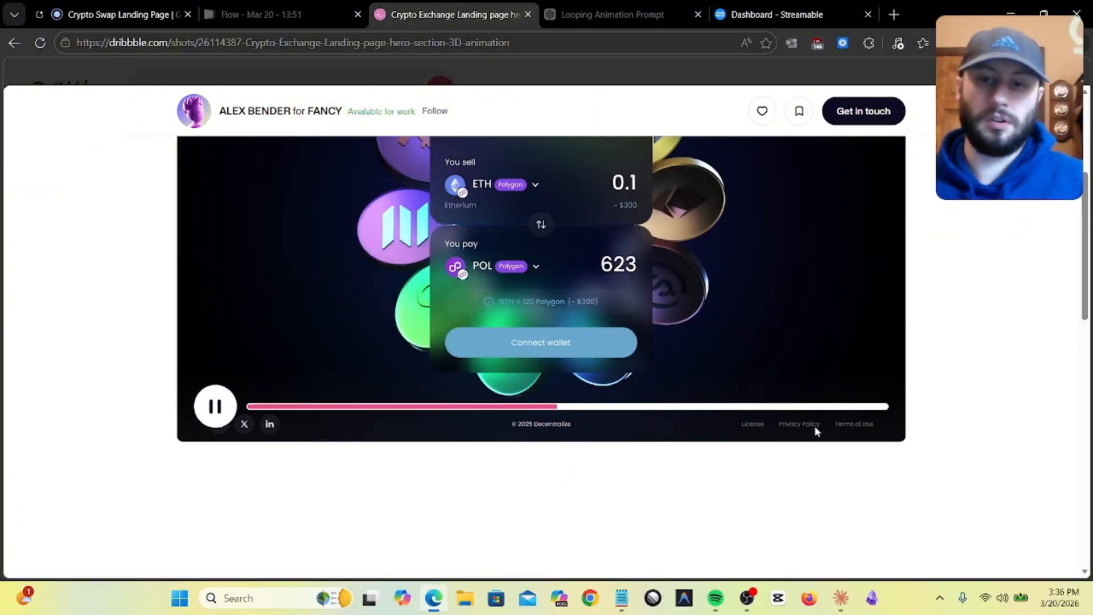
{"action": "scroll", "coordinate": [910, 398], "scroll_direction": "up", "scroll_amount": 1}
{"action": "scroll", "coordinate": [951, 385], "scroll_direction": "up", "scroll_amount": 3}
{"action": "scroll", "coordinate": [951, 385], "scroll_direction": "down", "scroll_amount": 2}
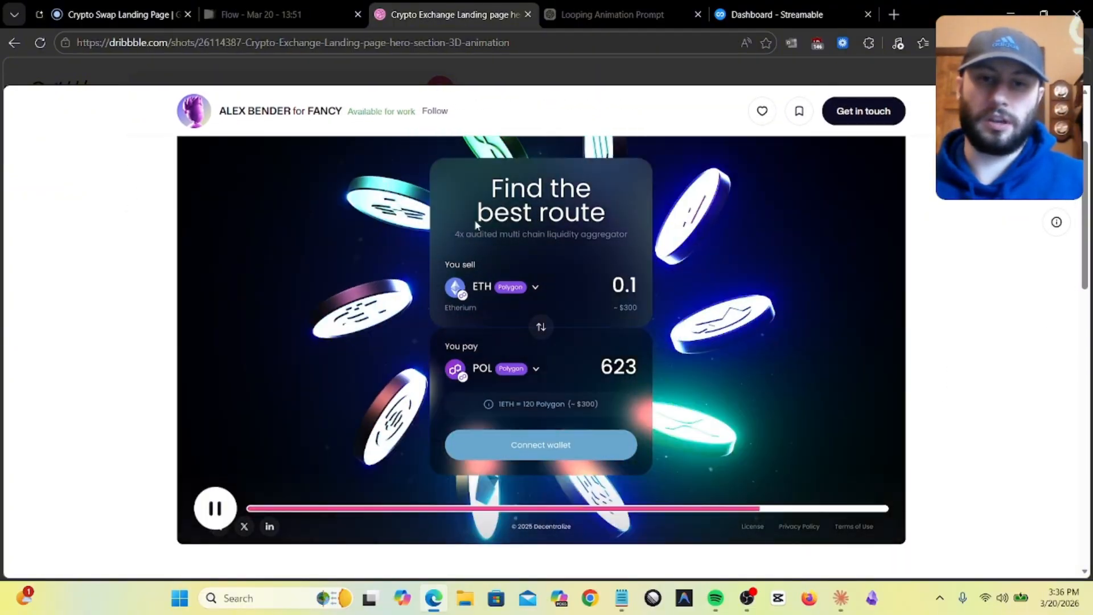
{"action": "scroll", "coordinate": [504, 330], "scroll_direction": "up", "scroll_amount": 1}
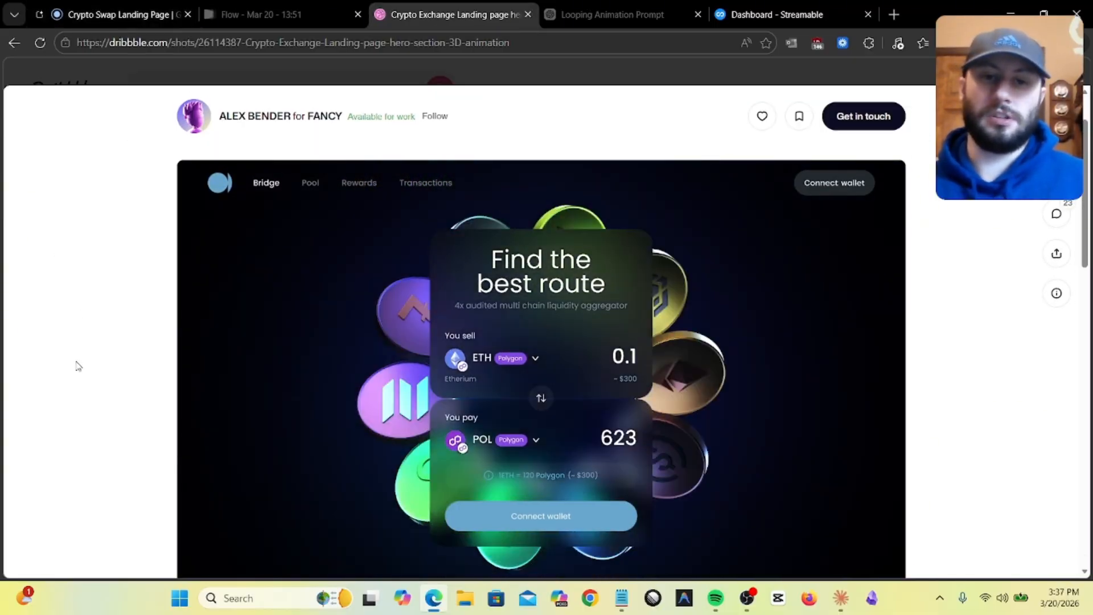
{"action": "scroll", "coordinate": [77, 366], "scroll_direction": "down", "scroll_amount": 1}
{"action": "scroll", "coordinate": [87, 319], "scroll_direction": "up", "scroll_amount": 1}
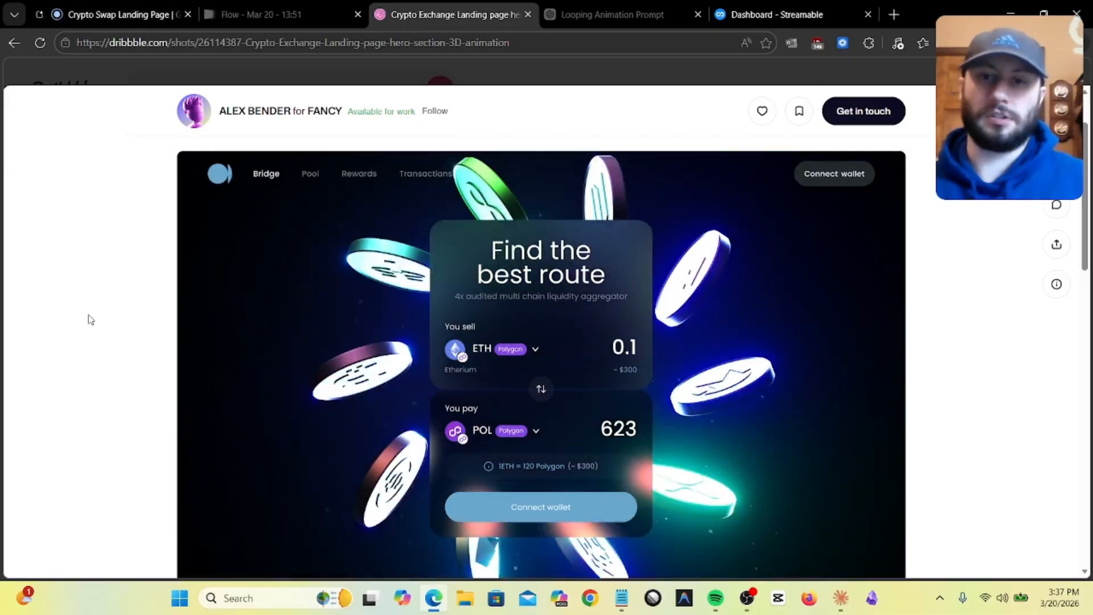
{"action": "scroll", "coordinate": [88, 318], "scroll_direction": "down", "scroll_amount": 1}
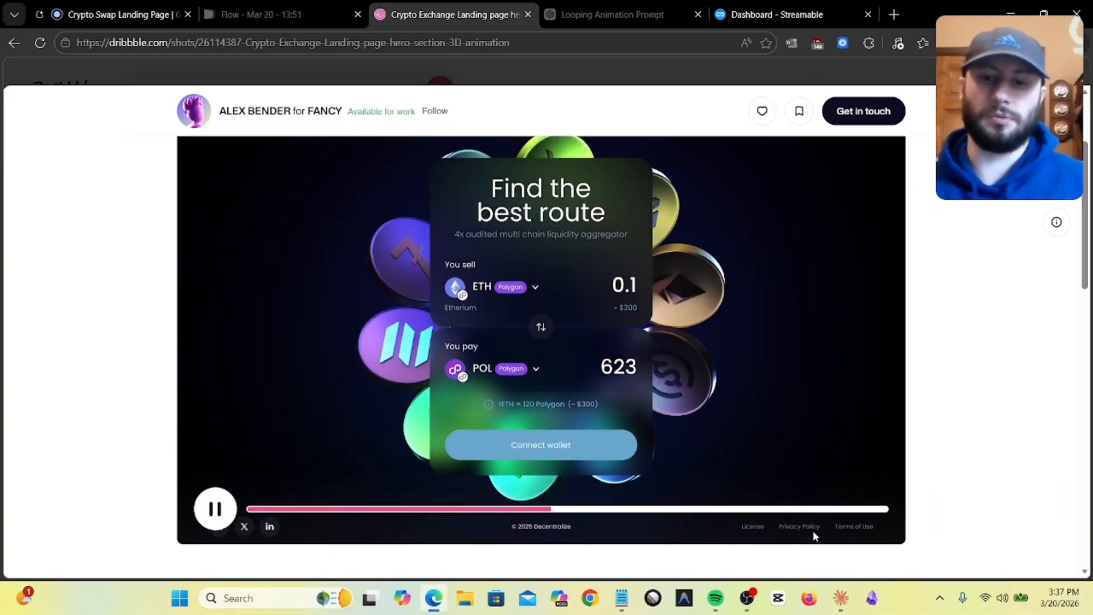
- Return to the AI Studio project and examine the glassmorphic headline bubble, swap card and footer in the landing page preview
{"action": "left_click", "coordinate": [85, 6]}
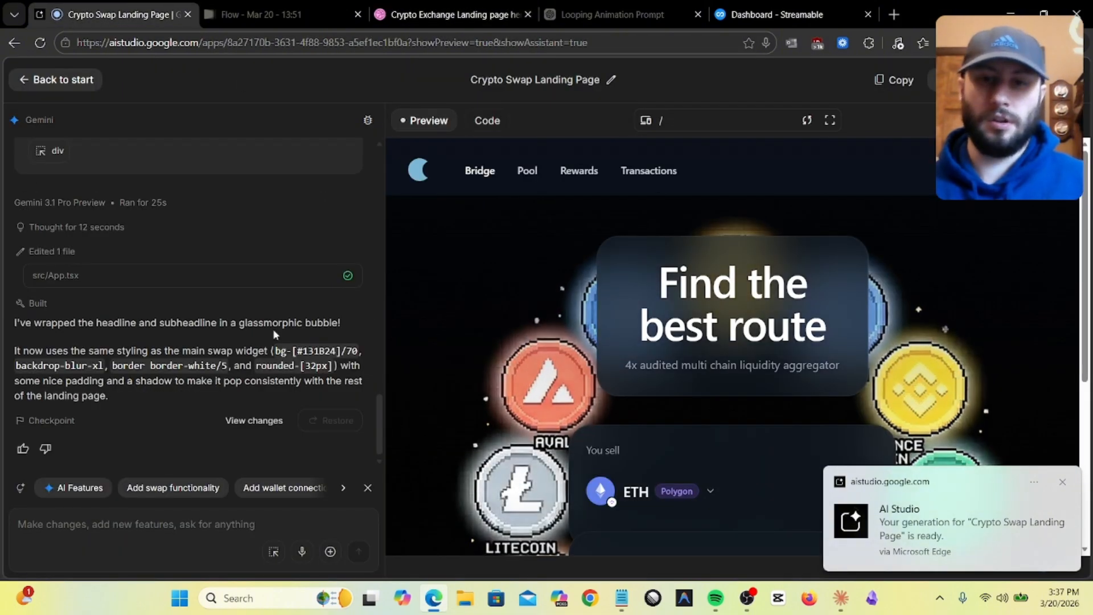
{"action": "scroll", "coordinate": [487, 320], "scroll_direction": "down", "scroll_amount": 1}
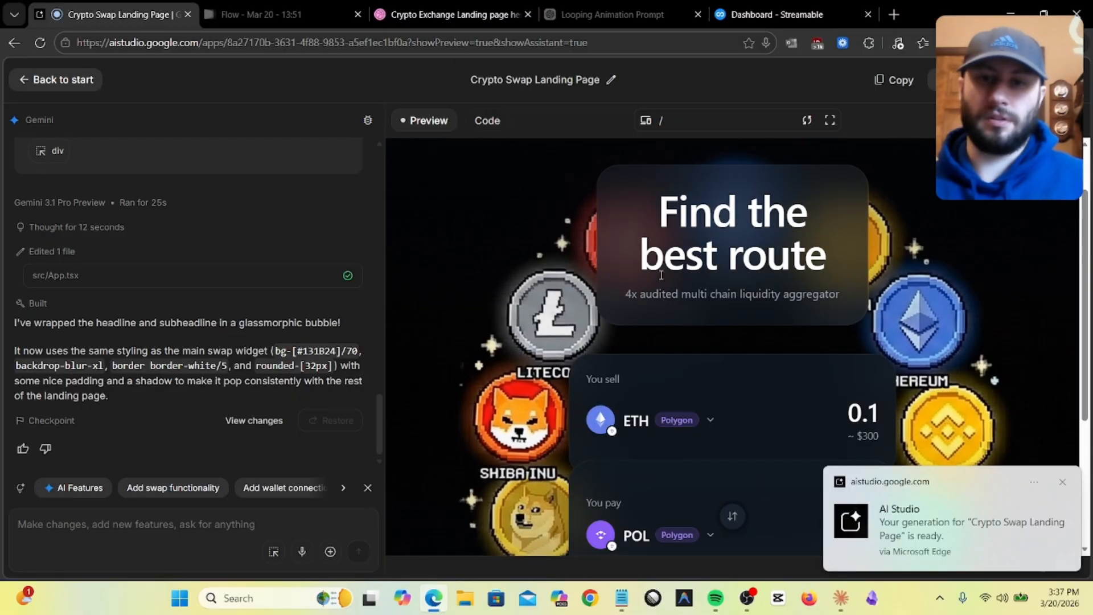
{"action": "scroll", "coordinate": [639, 284], "scroll_direction": "up", "scroll_amount": 1}
{"action": "scroll", "coordinate": [638, 285], "scroll_direction": "down", "scroll_amount": 1}
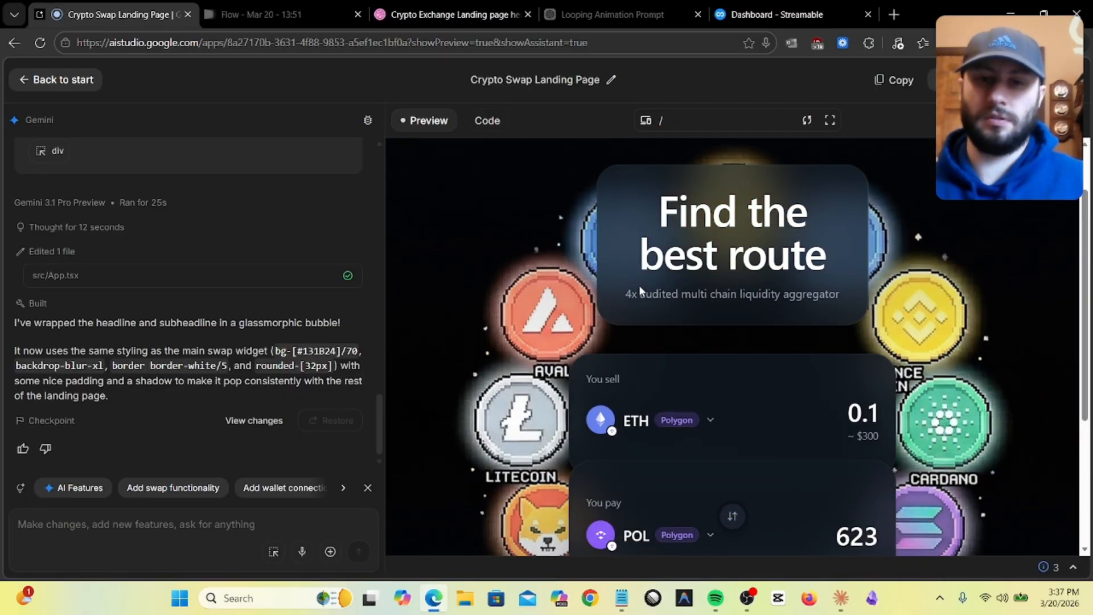
{"action": "scroll", "coordinate": [639, 289], "scroll_direction": "down", "scroll_amount": 2}
{"action": "scroll", "coordinate": [640, 291], "scroll_direction": "down", "scroll_amount": 2}
{"action": "scroll", "coordinate": [639, 288], "scroll_direction": "up", "scroll_amount": 5}
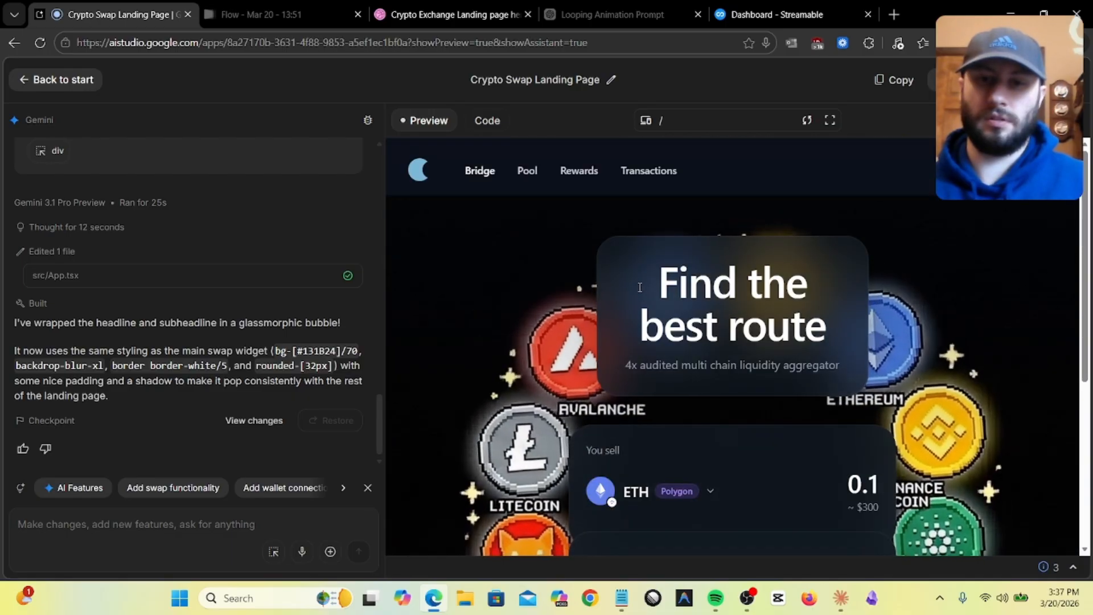
{"action": "scroll", "coordinate": [639, 287], "scroll_direction": "down", "scroll_amount": 5}
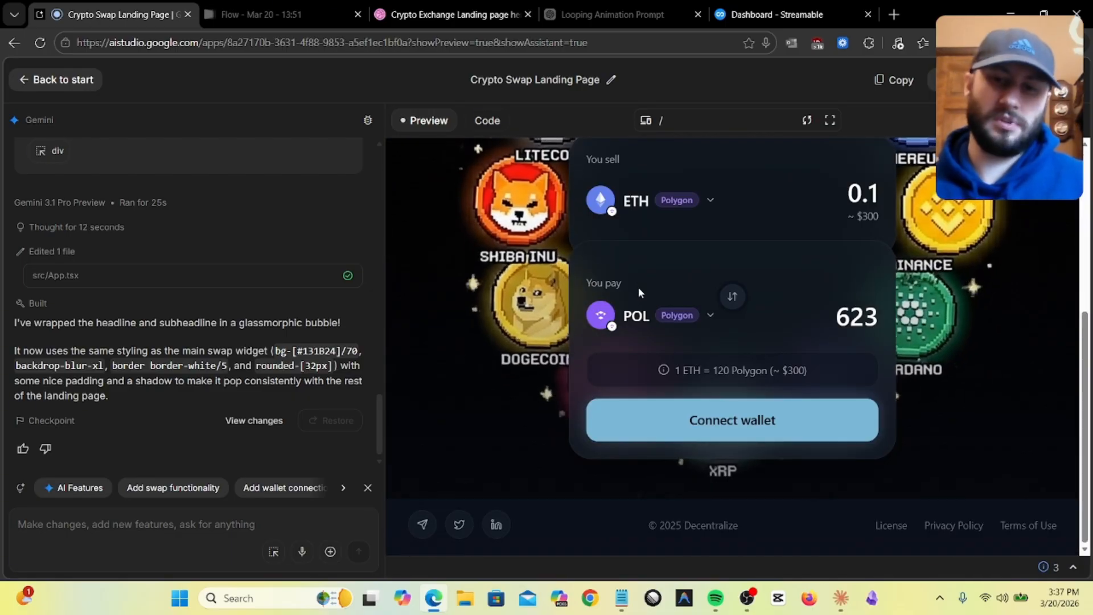
{"action": "scroll", "coordinate": [633, 293], "scroll_direction": "up", "scroll_amount": 5}
{"action": "scroll", "coordinate": [633, 292], "scroll_direction": "down", "scroll_amount": 5}
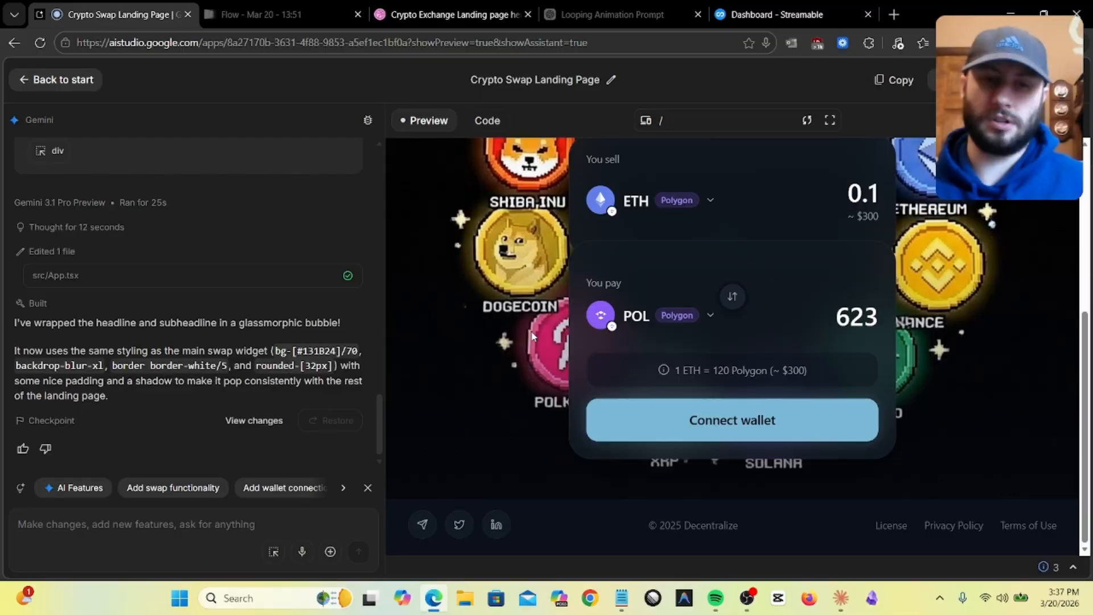
- Browse Gemini's suggested follow-up improvements, then open the AI features overview and close it again
{"action": "left_click", "coordinate": [189, 527]}
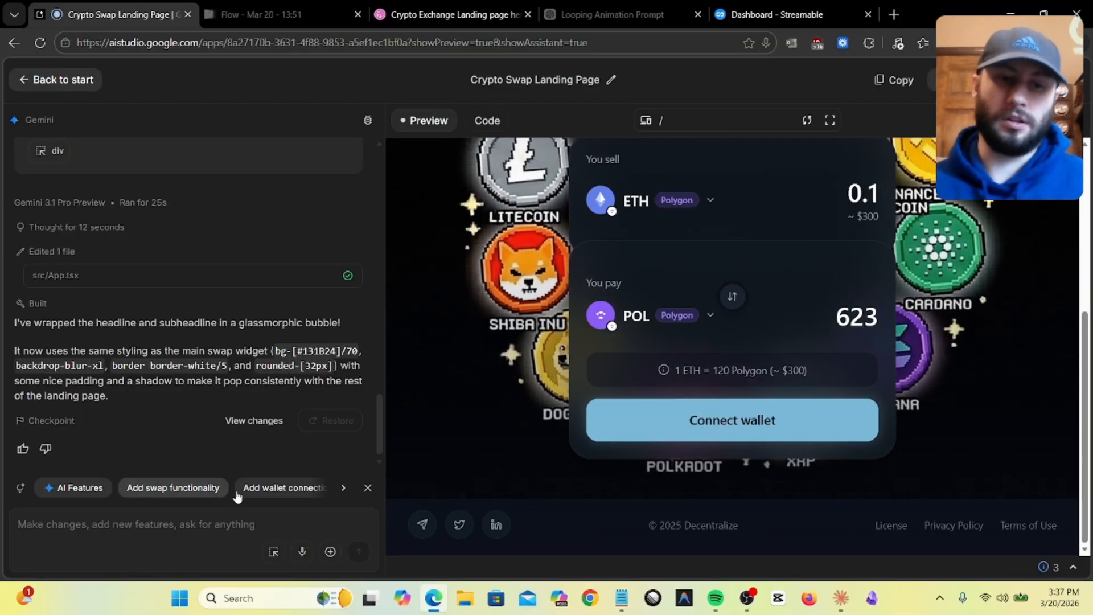
{"action": "left_click", "coordinate": [343, 487]}
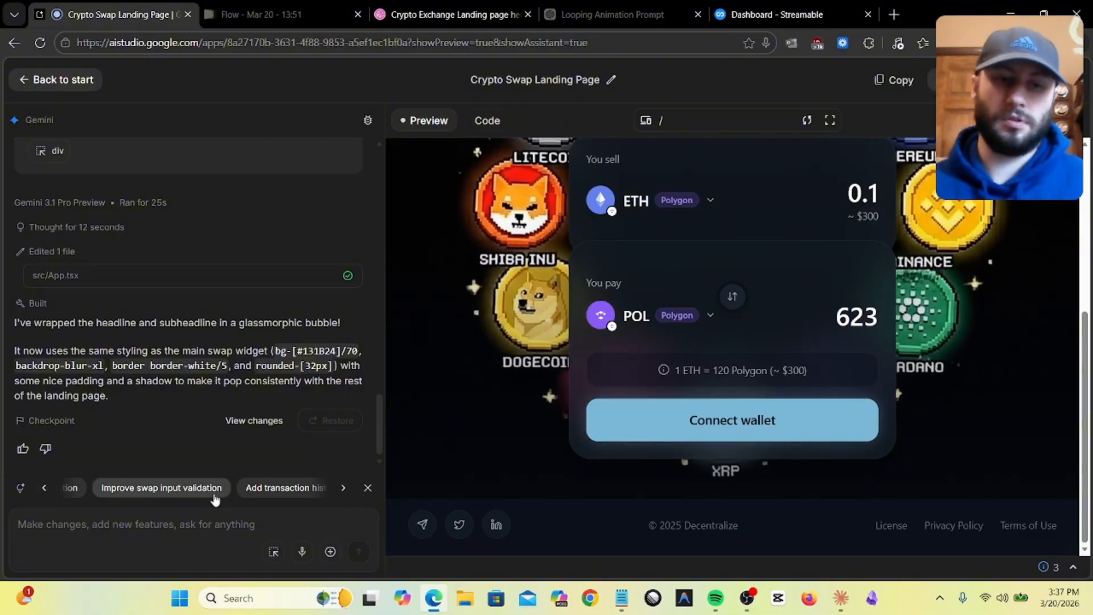
{"action": "left_click", "coordinate": [342, 488]}
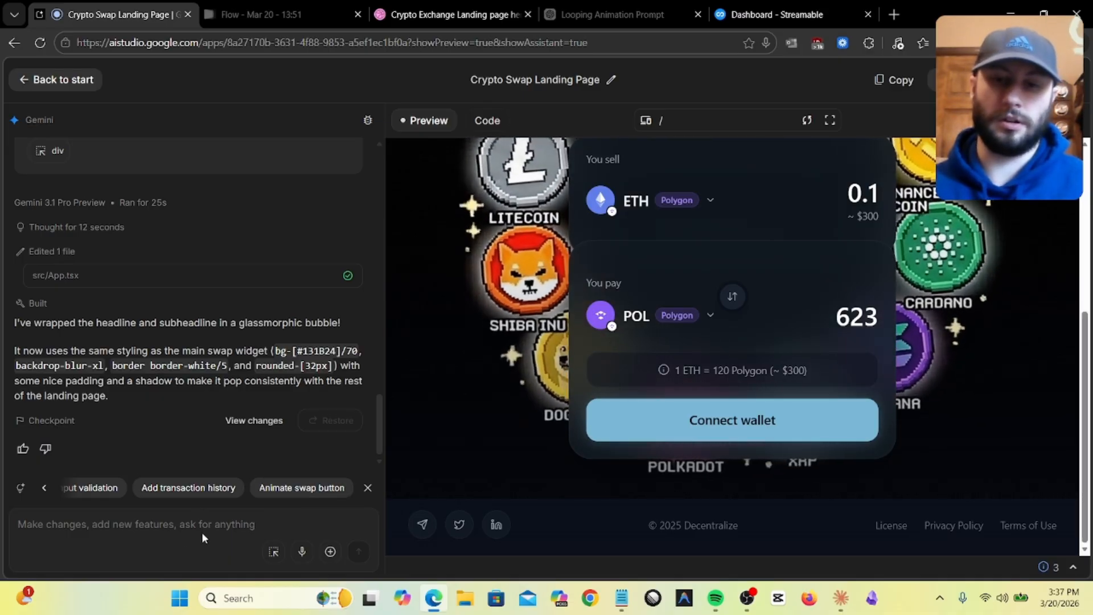
{"action": "left_click", "coordinate": [44, 487]}
{"action": "left_click", "coordinate": [43, 487]}
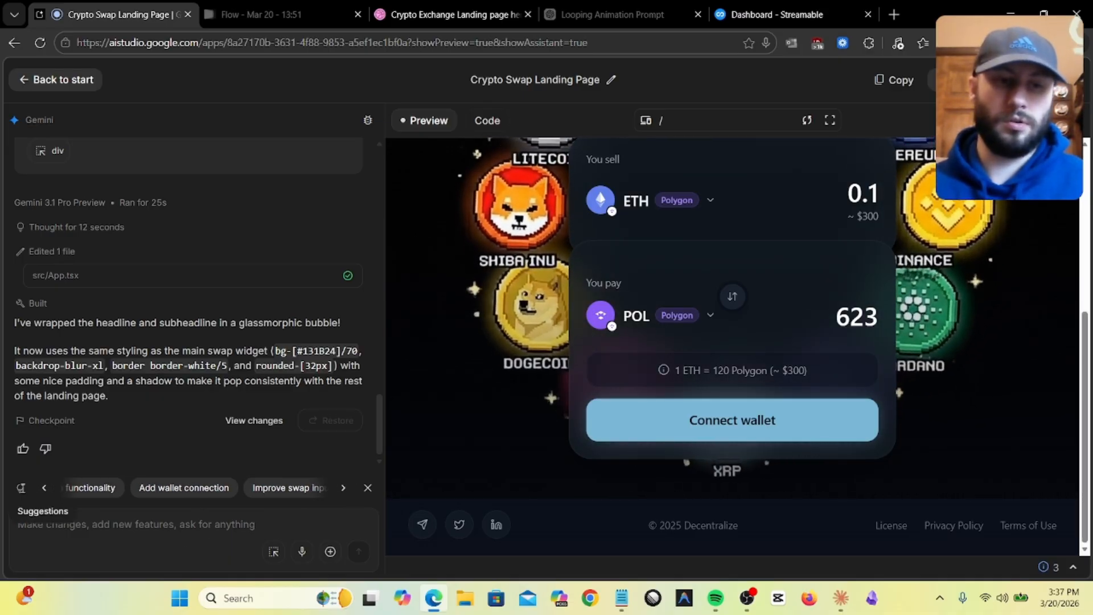
{"action": "scroll", "coordinate": [106, 493], "scroll_direction": "left", "scroll_amount": 1}
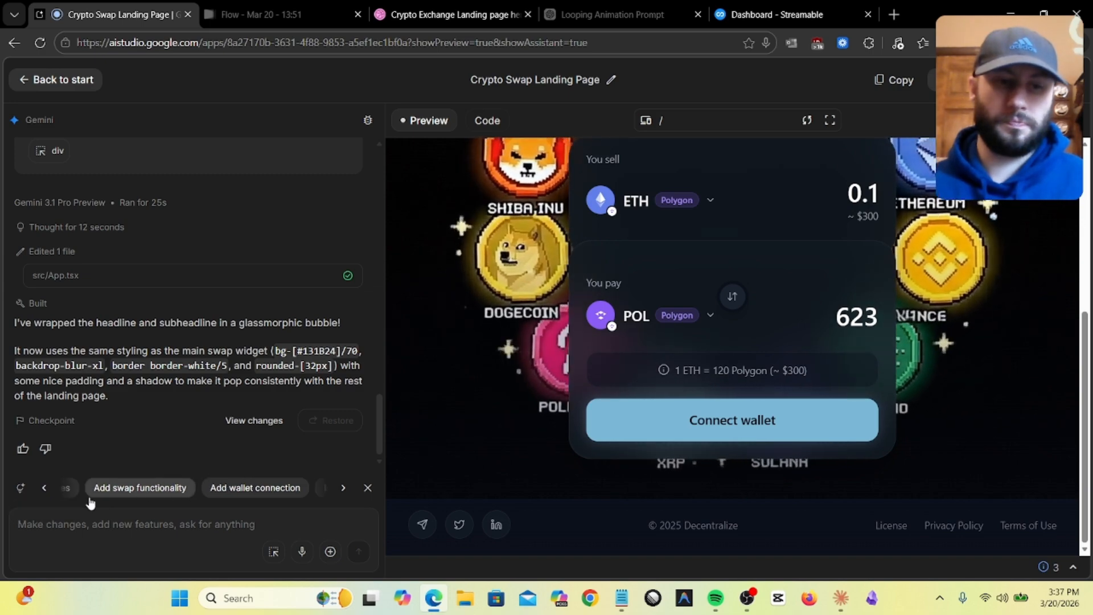
{"action": "left_click", "coordinate": [50, 490]}
{"action": "left_click", "coordinate": [50, 488]}
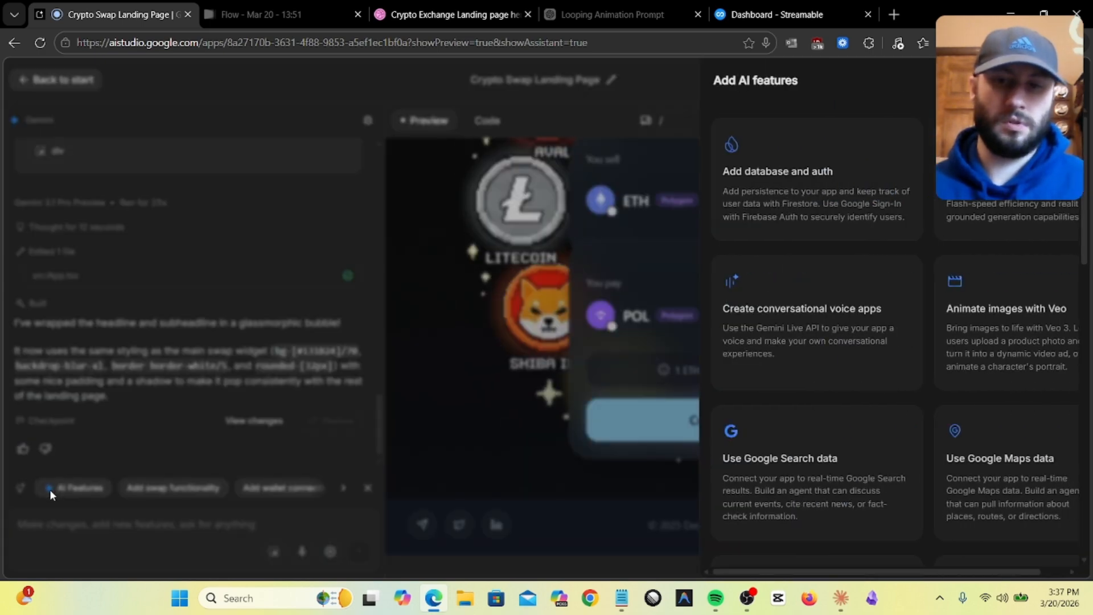
{"action": "left_click", "coordinate": [73, 530]}
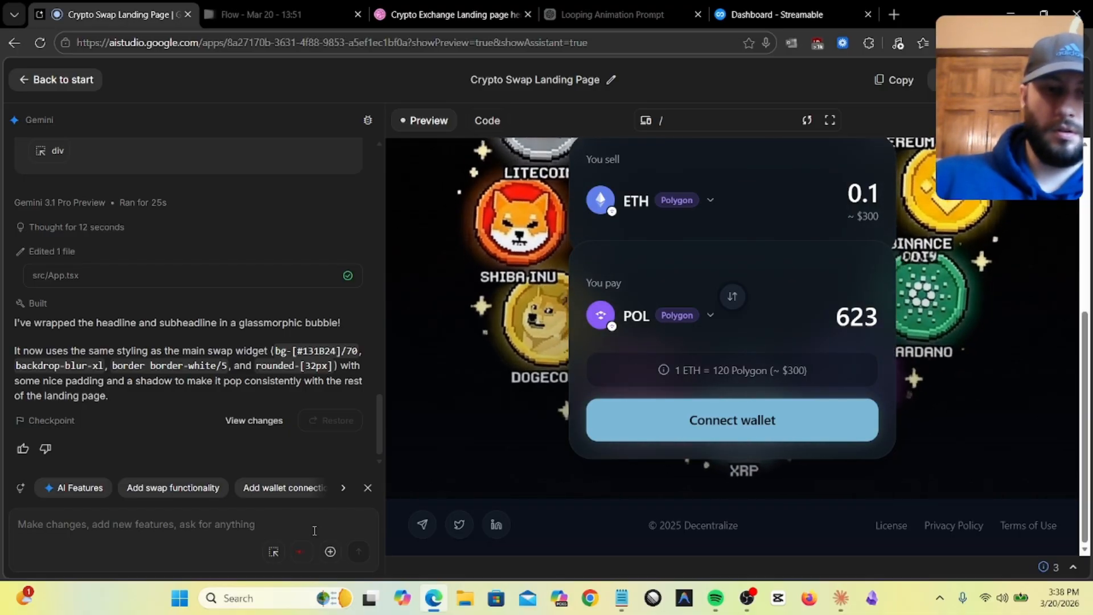
- Send Gemini a prompt to build out the rest of the website in a fun, gamified, pixel-like, high-converting style with the footer moved to the bottom
{"action": "type", "text": "- Build out the rest of the website. - Keep the footer section inside of the initial landing page. - Move the footer to the bottom of the website. - Make the rest of the website have a fun but gamified, pixel-like style. - The website should be high-converting, interesting, and above all, a top-quality crypto exchange."}
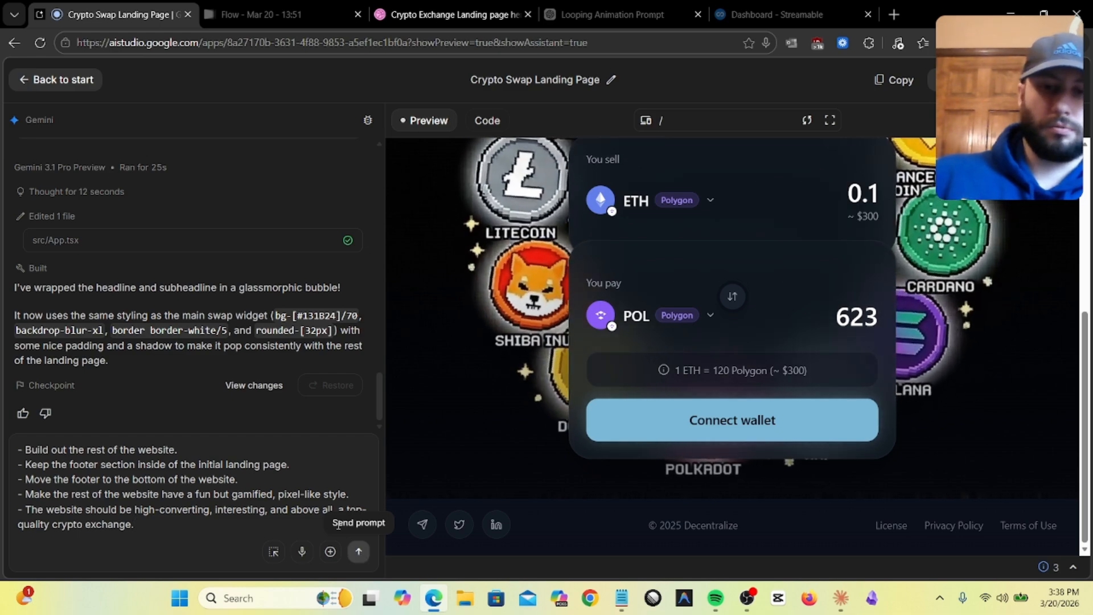
{"action": "left_click", "coordinate": [359, 552]}
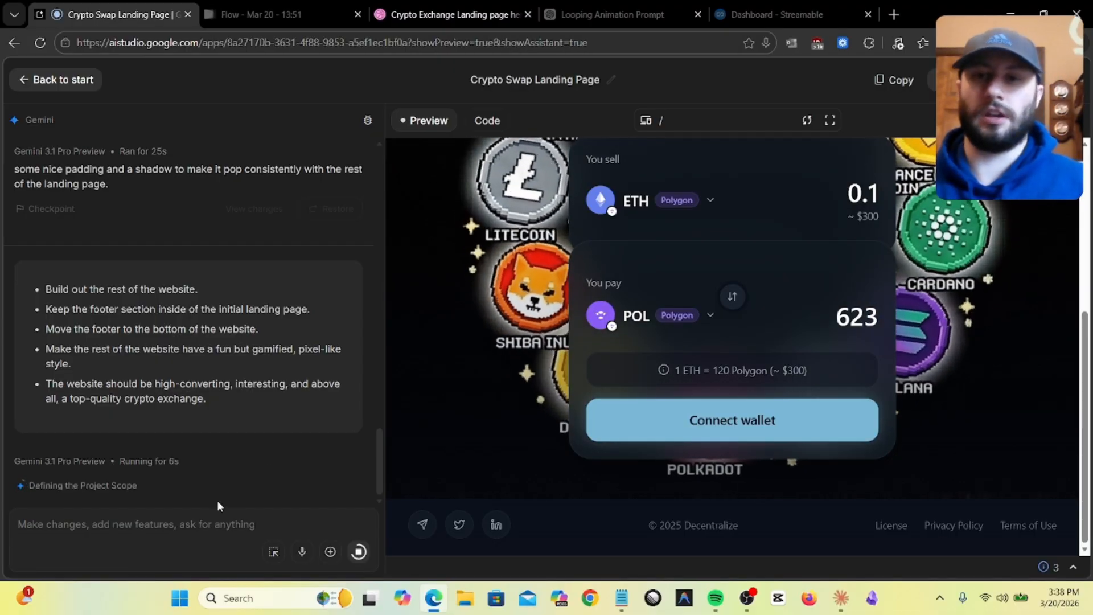
{"action": "scroll", "coordinate": [233, 486], "scroll_direction": "up", "scroll_amount": 1}
{"action": "scroll", "coordinate": [244, 411], "scroll_direction": "down", "scroll_amount": 1}
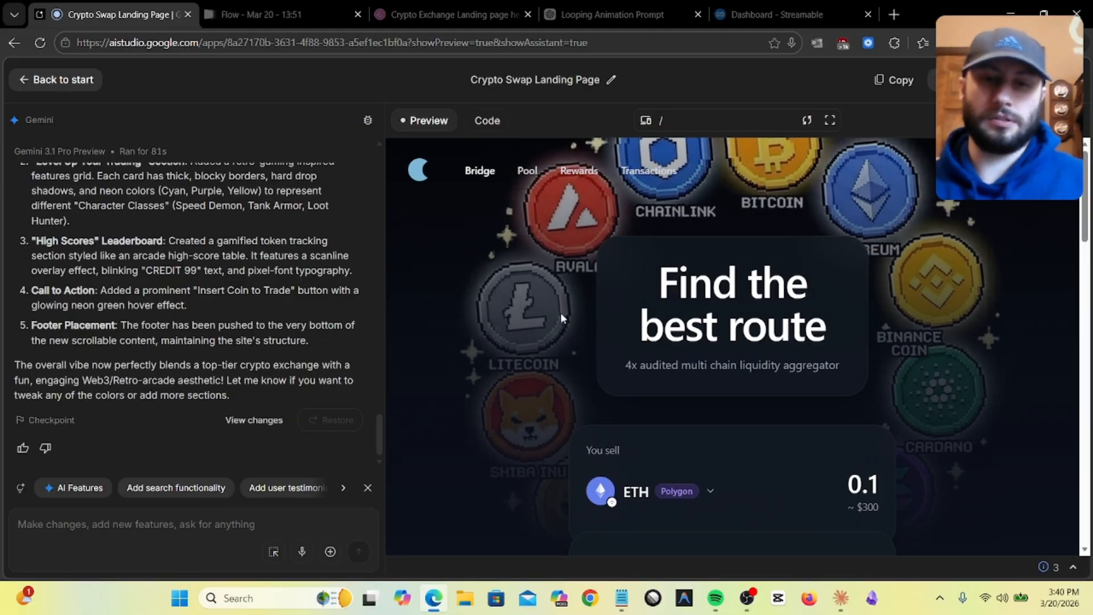
- Open the rebuilt site in full screen and examine it from the hero down to the "Level Up Your Trading" cards
{"action": "scroll", "coordinate": [562, 315], "scroll_direction": "down", "scroll_amount": 5}
{"action": "scroll", "coordinate": [534, 323], "scroll_direction": "up", "scroll_amount": 5}
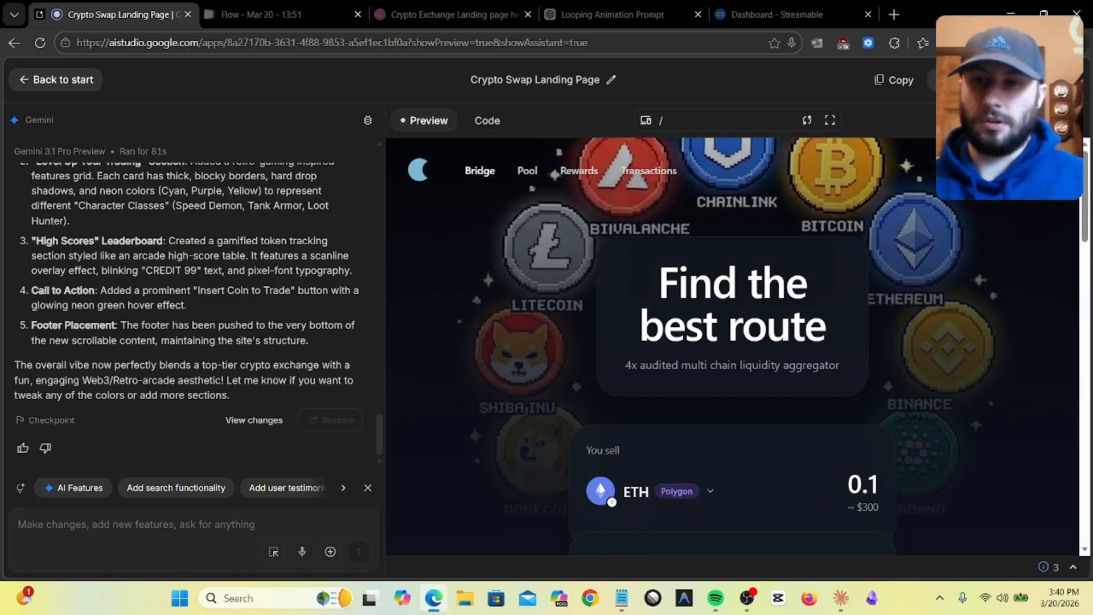
{"action": "left_click", "coordinate": [830, 120]}
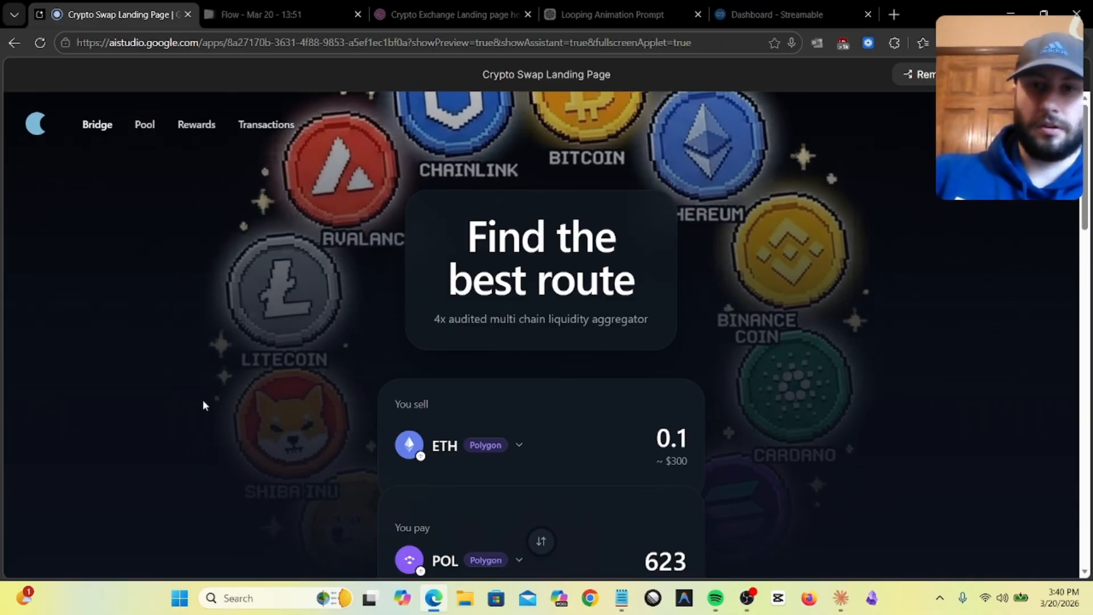
{"action": "scroll", "coordinate": [722, 255], "scroll_direction": "down", "scroll_amount": 3}
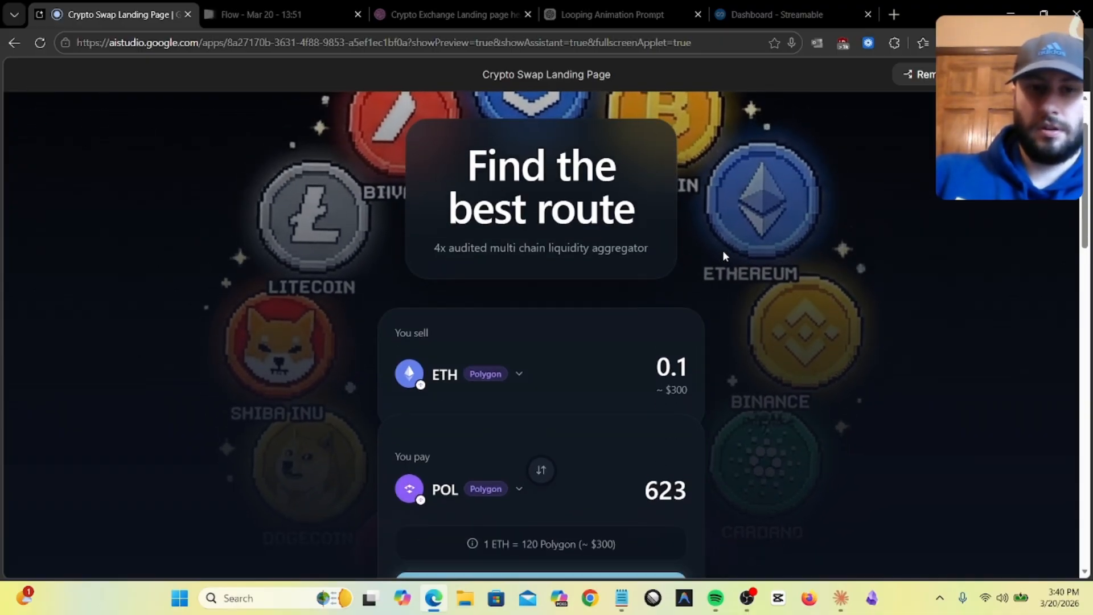
{"action": "scroll", "coordinate": [722, 255], "scroll_direction": "up", "scroll_amount": 3}
{"action": "scroll", "coordinate": [509, 283], "scroll_direction": "down", "scroll_amount": 5}
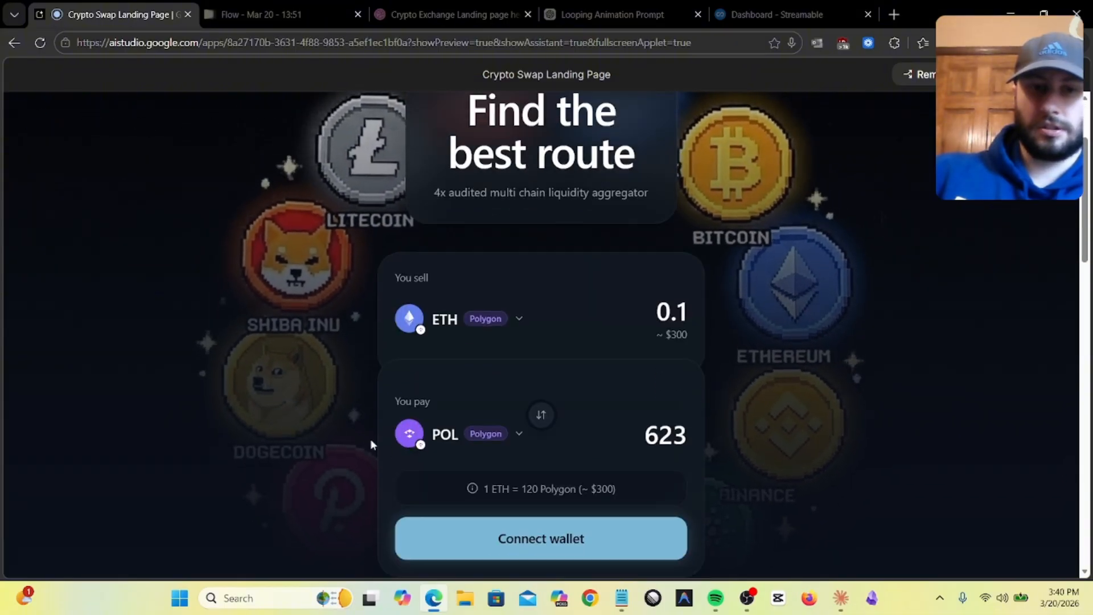
{"action": "scroll", "coordinate": [240, 220], "scroll_direction": "down", "scroll_amount": 3}
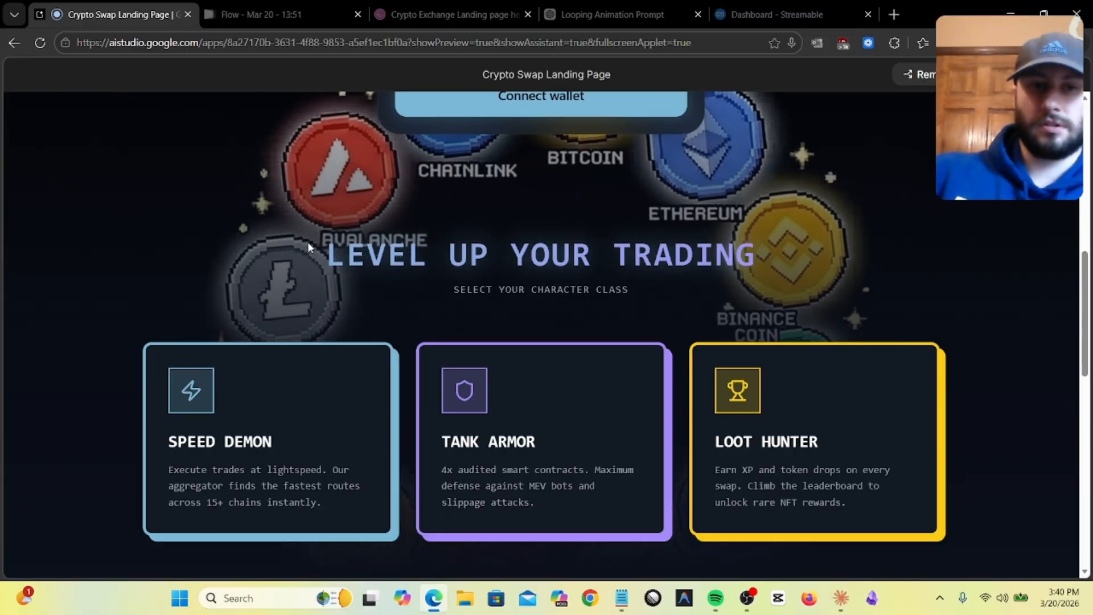
{"action": "scroll", "coordinate": [306, 245], "scroll_direction": "up", "scroll_amount": 3}
{"action": "scroll", "coordinate": [313, 251], "scroll_direction": "down", "scroll_amount": 4}
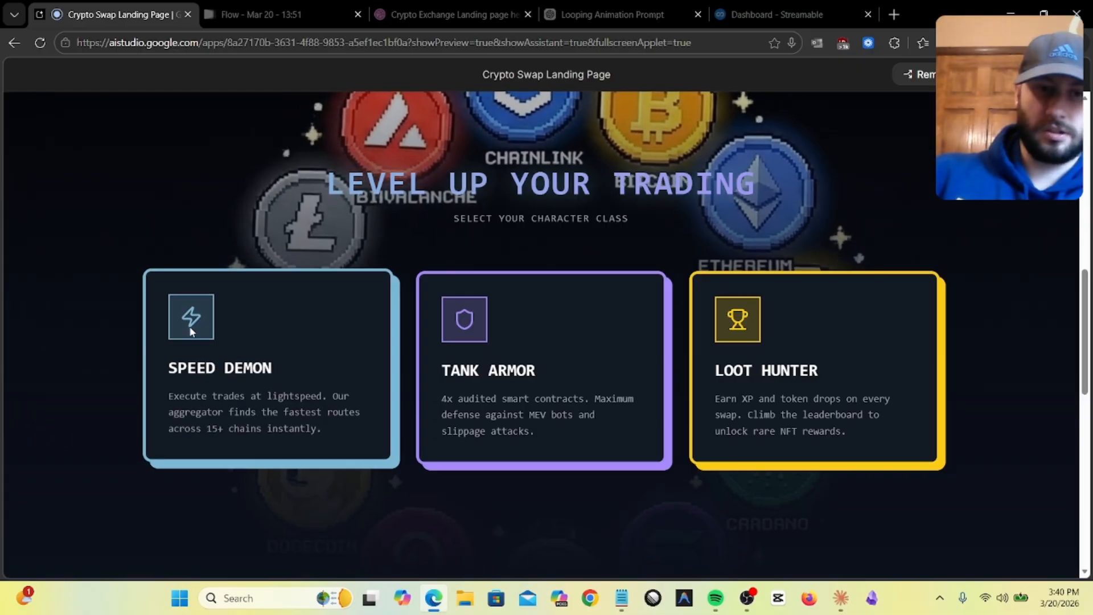
{"action": "scroll", "coordinate": [90, 429], "scroll_direction": "down", "scroll_amount": 1}
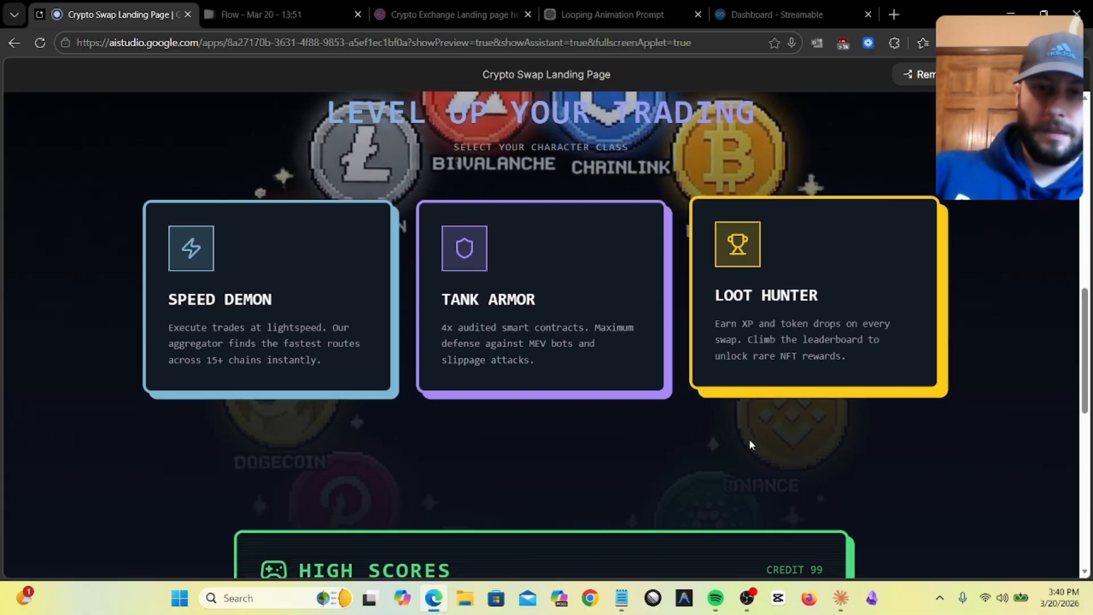
- Examine the "High Scores" token leaderboard, the "Insert Coin to Trade" button and the footer, and review the whole page again
{"action": "scroll", "coordinate": [714, 455], "scroll_direction": "down", "scroll_amount": 2}
{"action": "scroll", "coordinate": [202, 383], "scroll_direction": "down", "scroll_amount": 2}
{"action": "scroll", "coordinate": [202, 388], "scroll_direction": "down", "scroll_amount": 1}
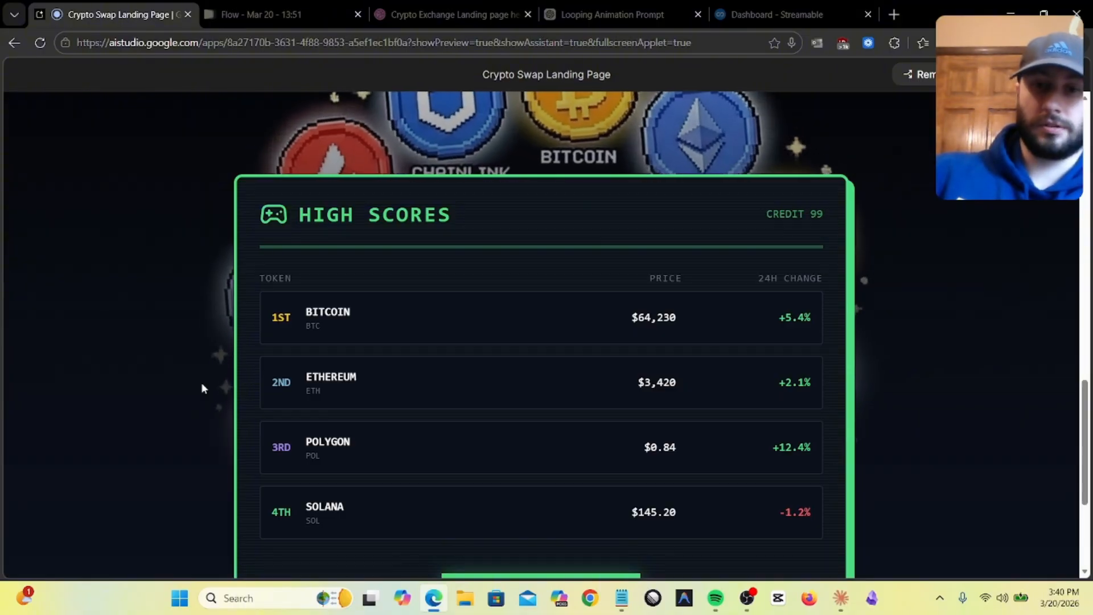
{"action": "scroll", "coordinate": [201, 388], "scroll_direction": "down", "scroll_amount": 2}
{"action": "scroll", "coordinate": [201, 387], "scroll_direction": "up", "scroll_amount": 4}
{"action": "scroll", "coordinate": [202, 388], "scroll_direction": "down", "scroll_amount": 4}
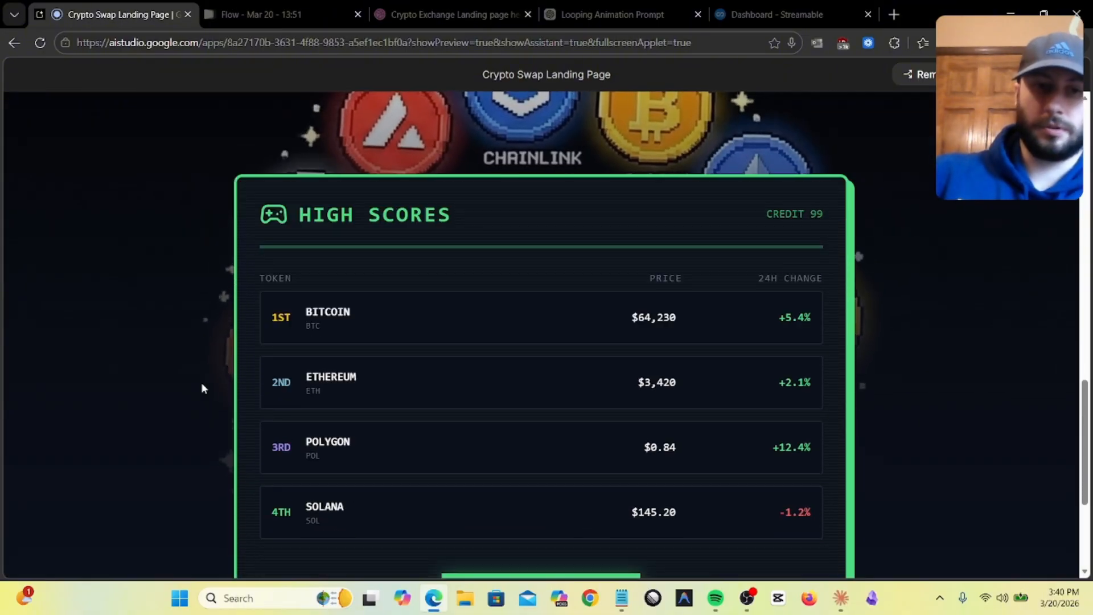
{"action": "scroll", "coordinate": [203, 386], "scroll_direction": "up", "scroll_amount": 1}
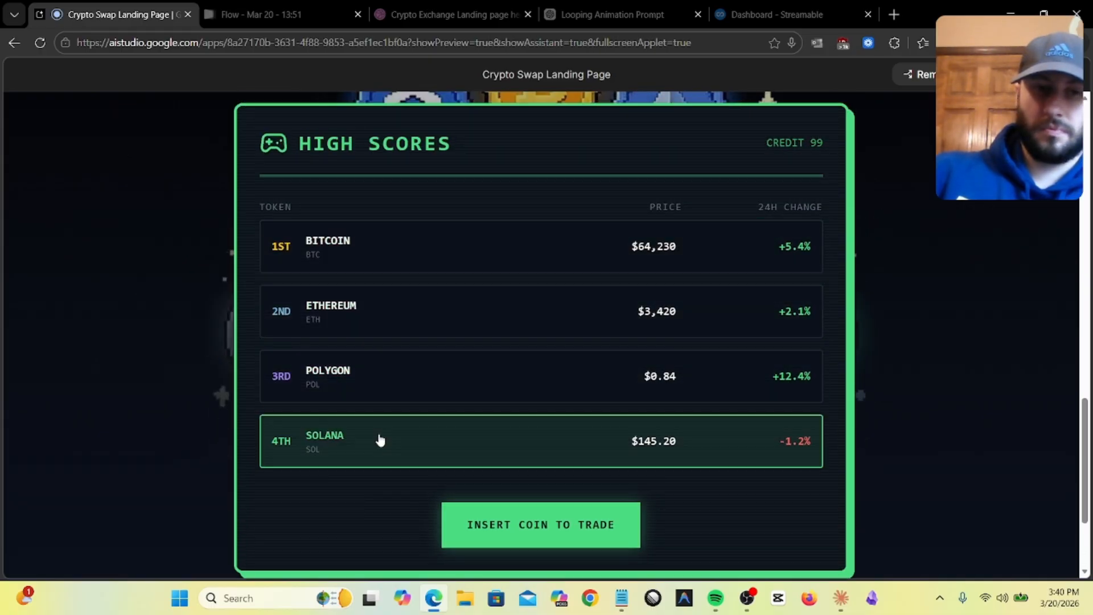
{"action": "scroll", "coordinate": [189, 411], "scroll_direction": "up", "scroll_amount": 3}
{"action": "scroll", "coordinate": [189, 414], "scroll_direction": "down", "scroll_amount": 6}
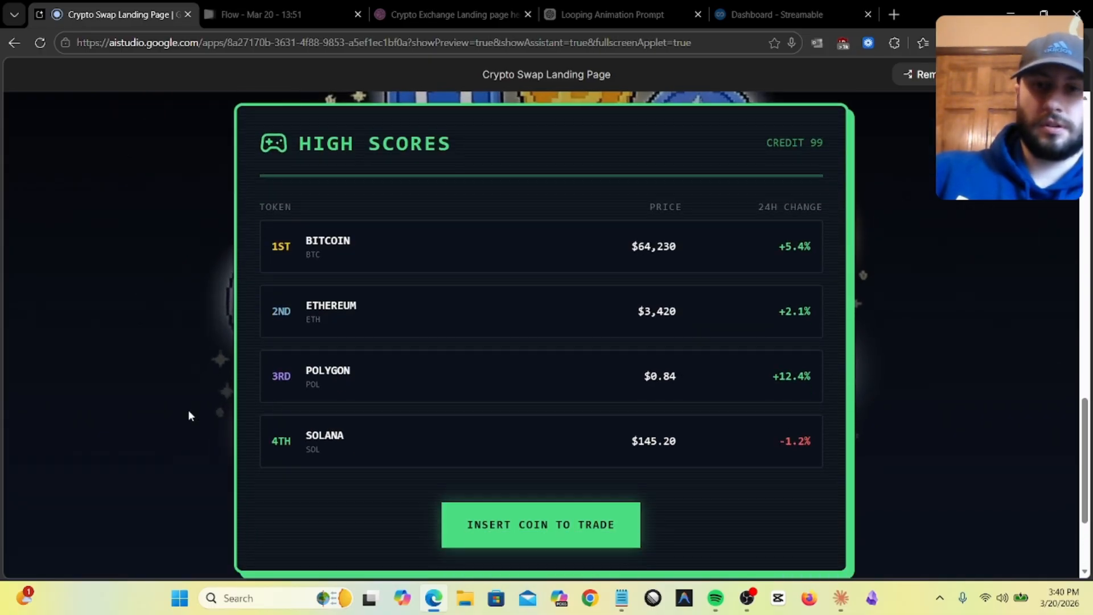
{"action": "scroll", "coordinate": [189, 415], "scroll_direction": "up", "scroll_amount": 3}
{"action": "scroll", "coordinate": [189, 415], "scroll_direction": "down", "scroll_amount": 3}
{"action": "scroll", "coordinate": [189, 415], "scroll_direction": "up", "scroll_amount": 6}
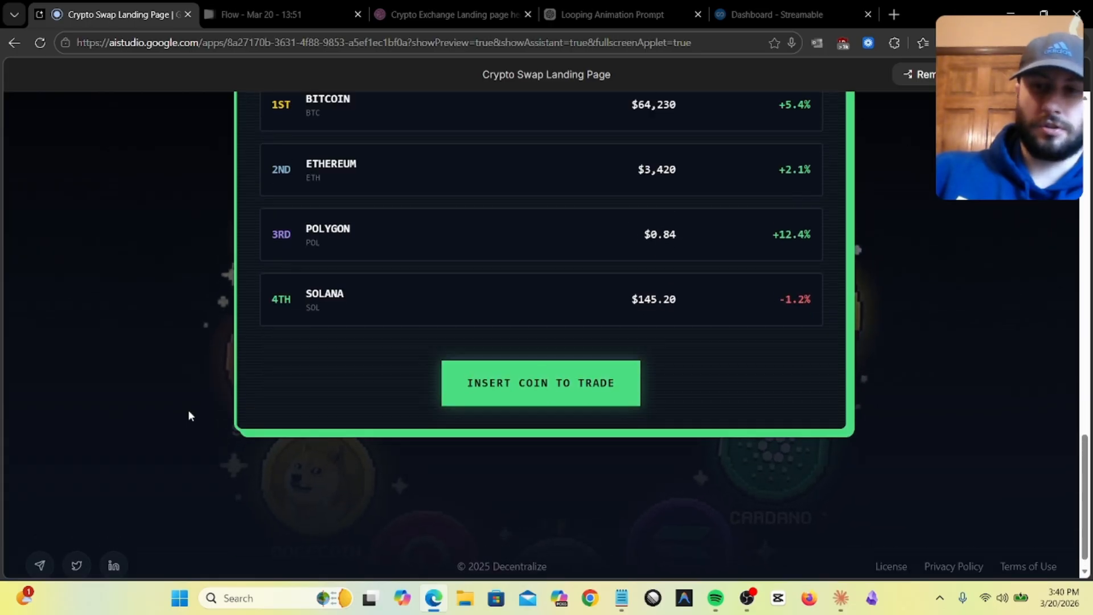
{"action": "scroll", "coordinate": [189, 415], "scroll_direction": "up", "scroll_amount": 12}
{"action": "scroll", "coordinate": [189, 415], "scroll_direction": "down", "scroll_amount": 11}
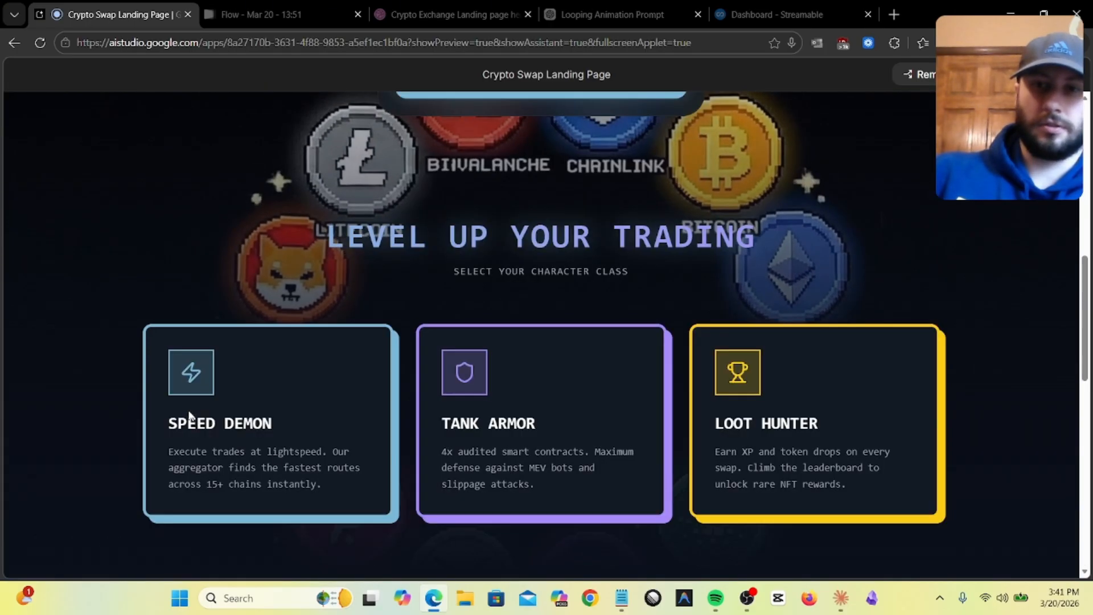
- Review the full-screen site again, comparing the "High Scores" leaderboard, the "Level Up Your Trading" cards and the hero with its swap widget
{"action": "scroll", "coordinate": [189, 415], "scroll_direction": "down", "scroll_amount": 5}
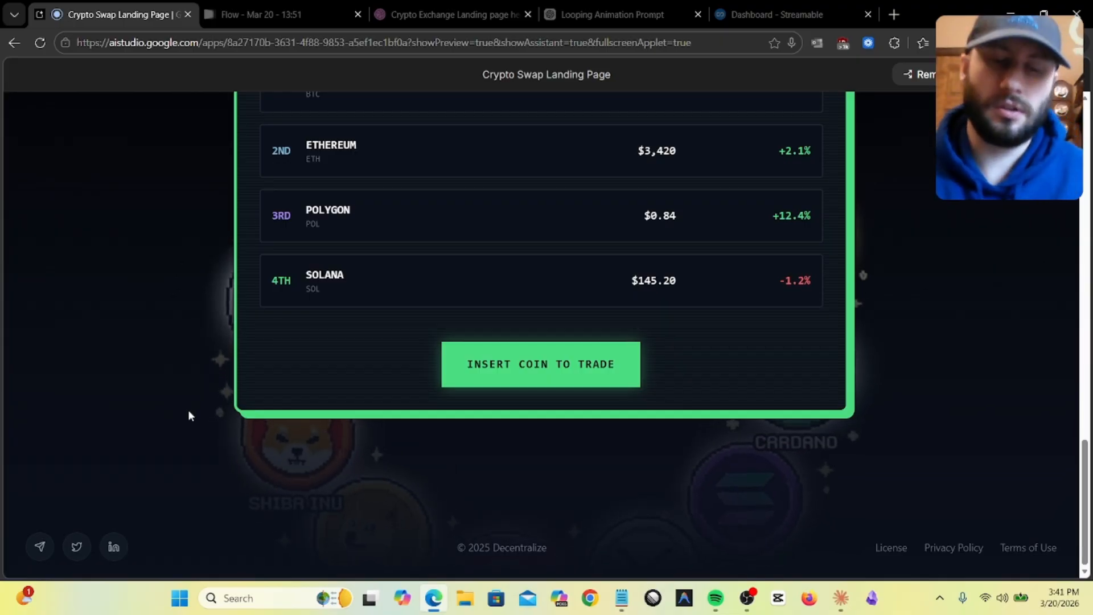
{"action": "scroll", "coordinate": [188, 415], "scroll_direction": "up", "scroll_amount": 1}
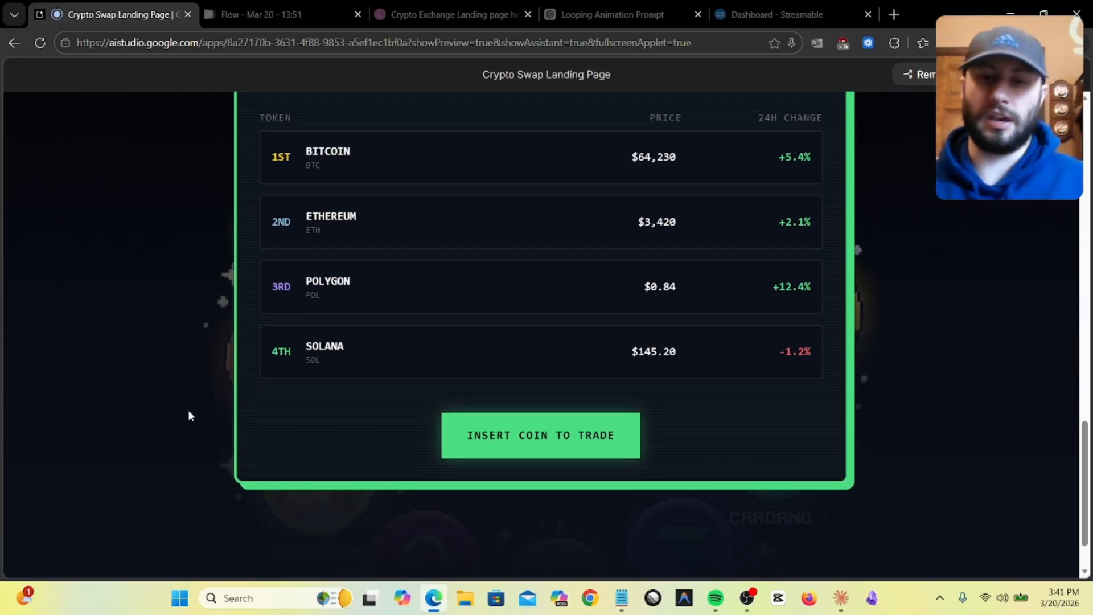
{"action": "scroll", "coordinate": [189, 415], "scroll_direction": "down", "scroll_amount": 2}
{"action": "scroll", "coordinate": [190, 415], "scroll_direction": "up", "scroll_amount": 6}
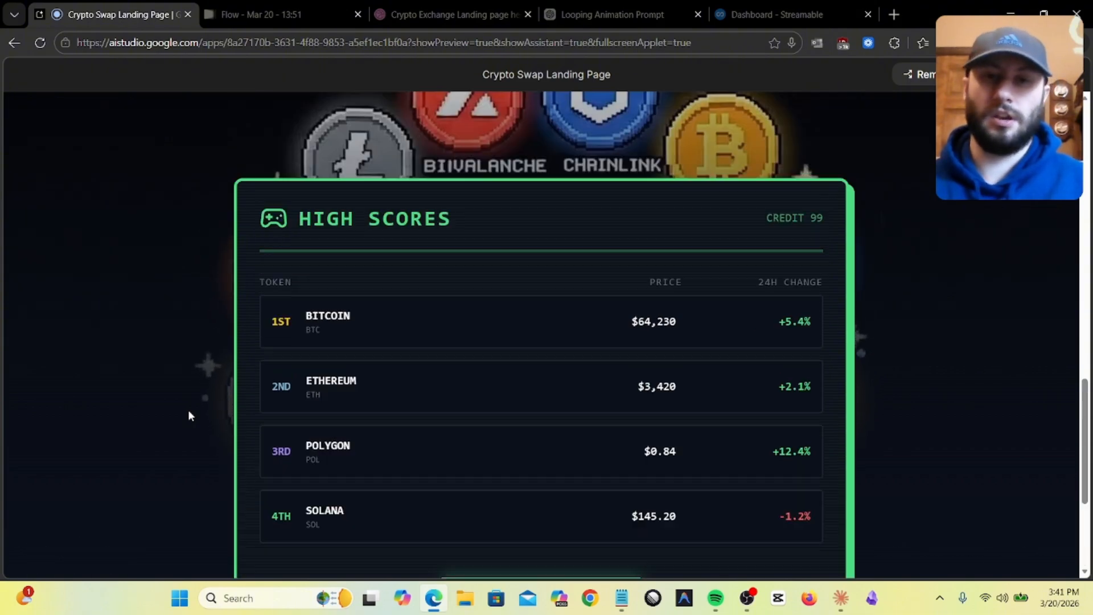
{"action": "scroll", "coordinate": [187, 409], "scroll_direction": "up", "scroll_amount": 7}
{"action": "scroll", "coordinate": [188, 408], "scroll_direction": "down", "scroll_amount": 4}
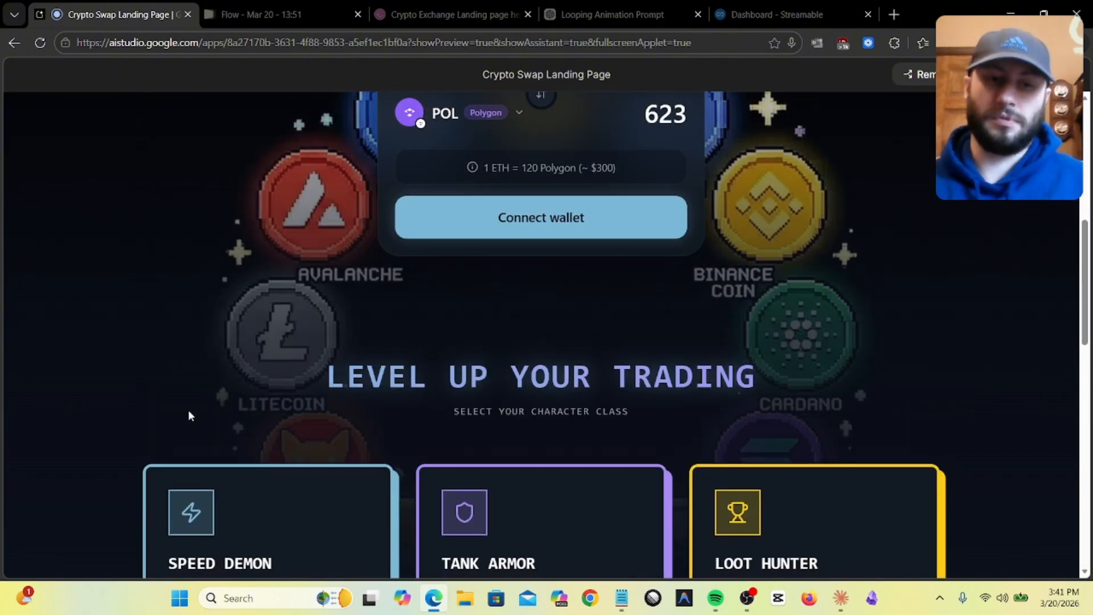
{"action": "scroll", "coordinate": [108, 370], "scroll_direction": "up", "scroll_amount": 7}
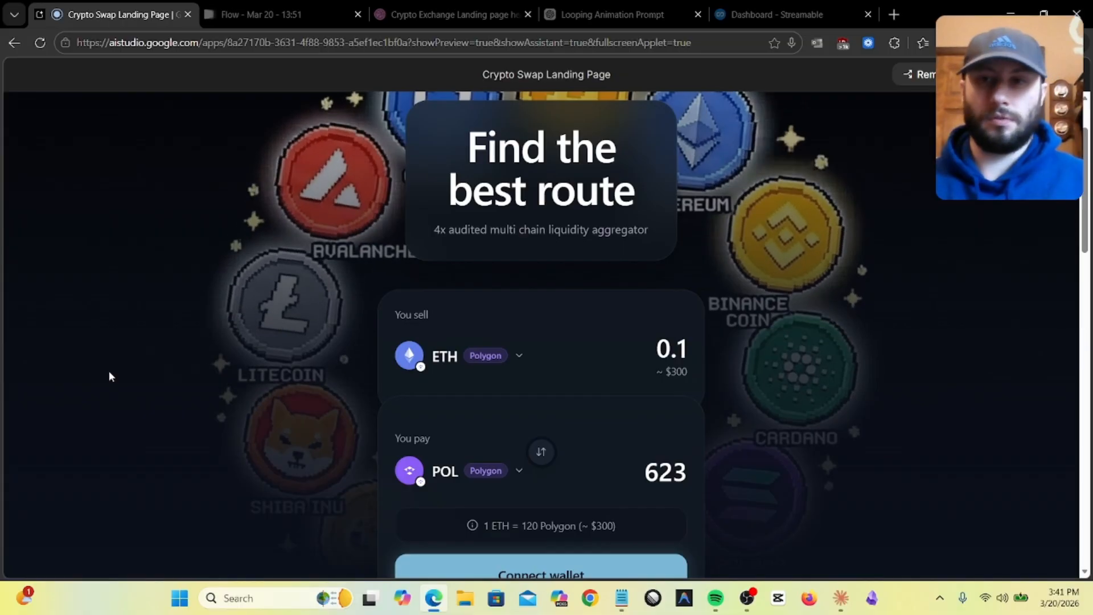
{"action": "scroll", "coordinate": [108, 370], "scroll_direction": "down", "scroll_amount": 5}
{"action": "scroll", "coordinate": [109, 374], "scroll_direction": "down", "scroll_amount": 3}
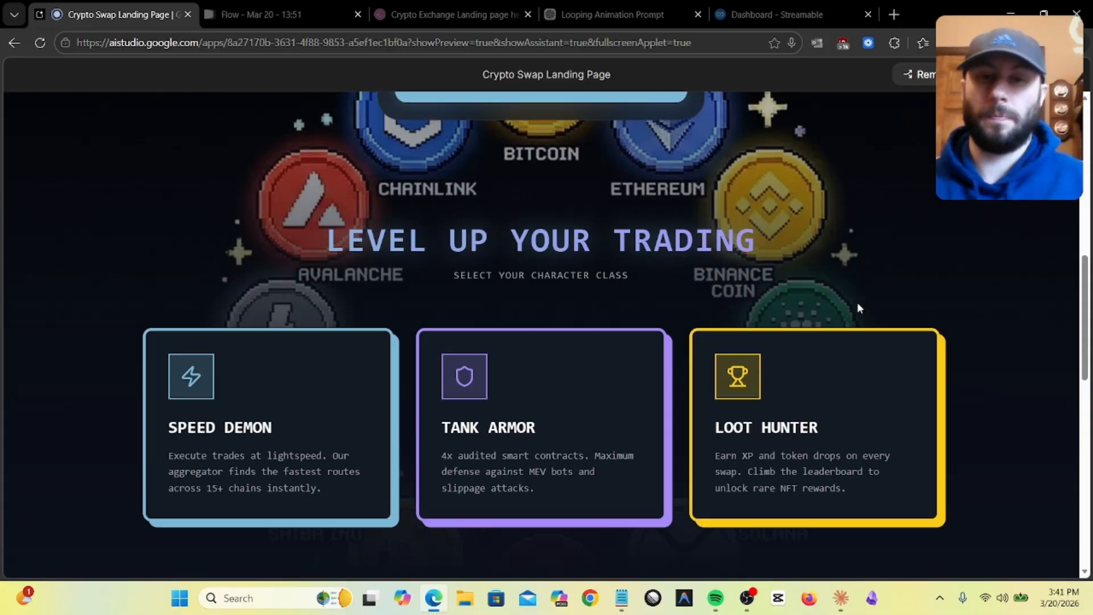
{"action": "scroll", "coordinate": [856, 305], "scroll_direction": "up", "scroll_amount": 5}
{"action": "scroll", "coordinate": [855, 306], "scroll_direction": "up", "scroll_amount": 4}
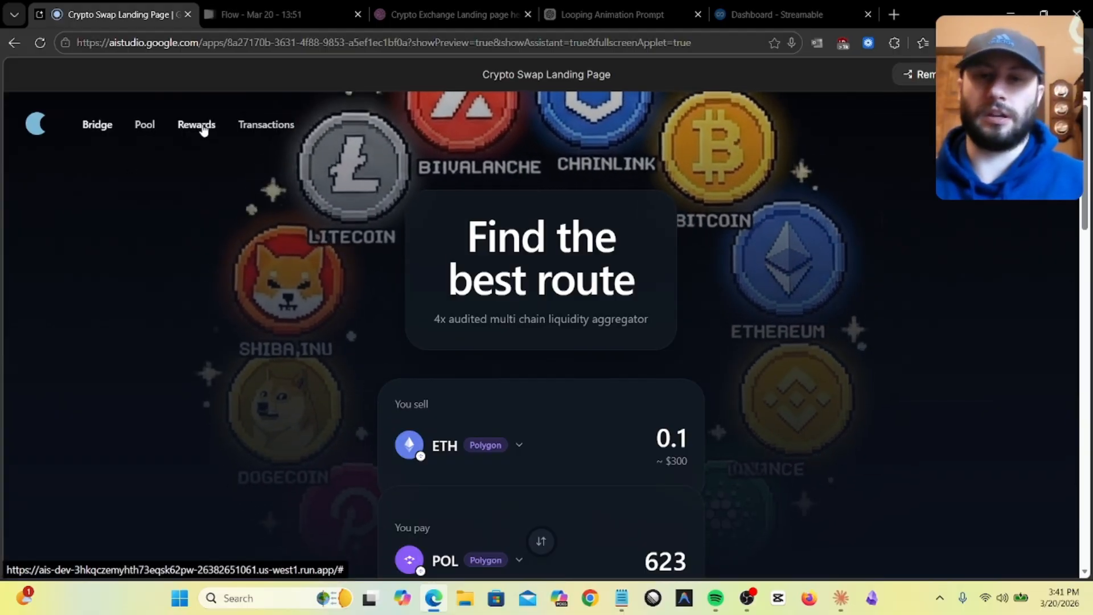
- Go through the whole page from the header navigation links down to the social icons in the footer and back to the hero
{"action": "scroll", "coordinate": [255, 358], "scroll_direction": "down", "scroll_amount": 10}
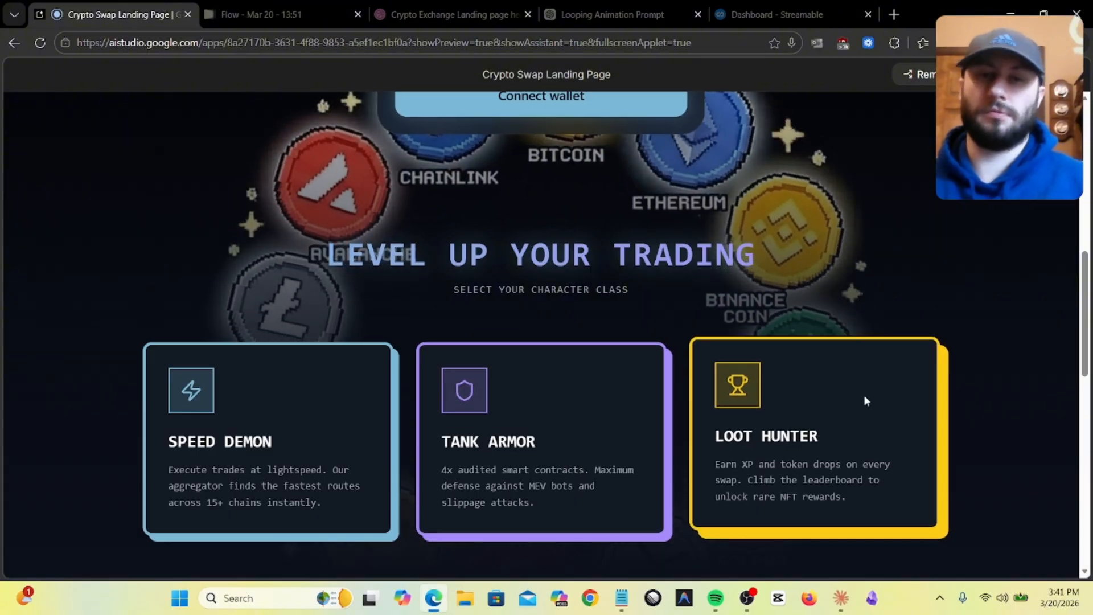
{"action": "scroll", "coordinate": [825, 441], "scroll_direction": "down", "scroll_amount": 10}
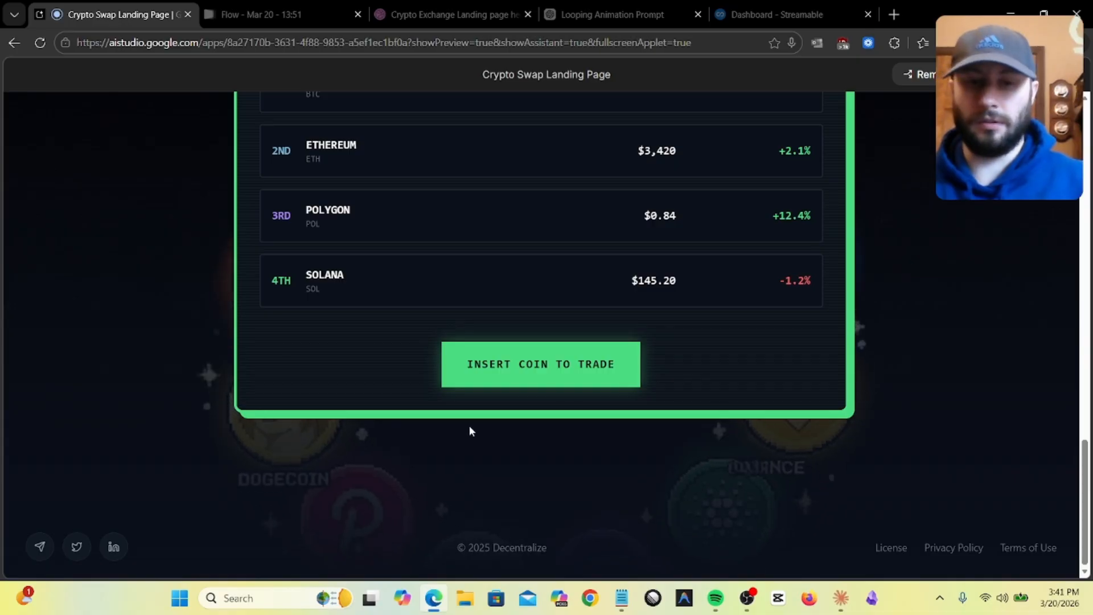
{"action": "scroll", "coordinate": [261, 472], "scroll_direction": "up", "scroll_amount": 4}
{"action": "scroll", "coordinate": [263, 469], "scroll_direction": "down", "scroll_amount": 4}
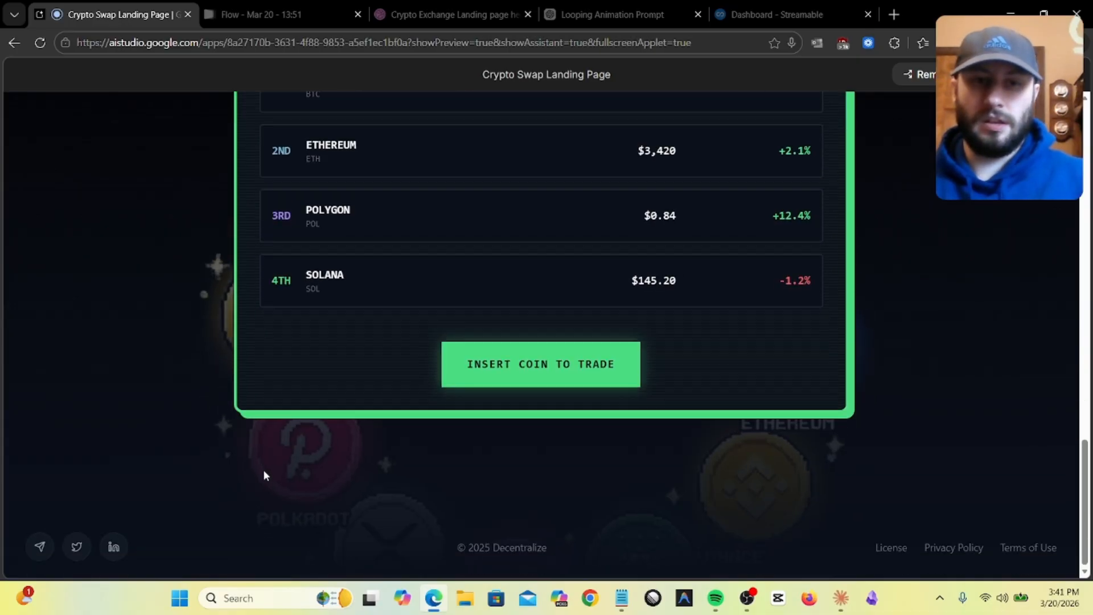
{"action": "scroll", "coordinate": [447, 514], "scroll_direction": "up", "scroll_amount": 10}
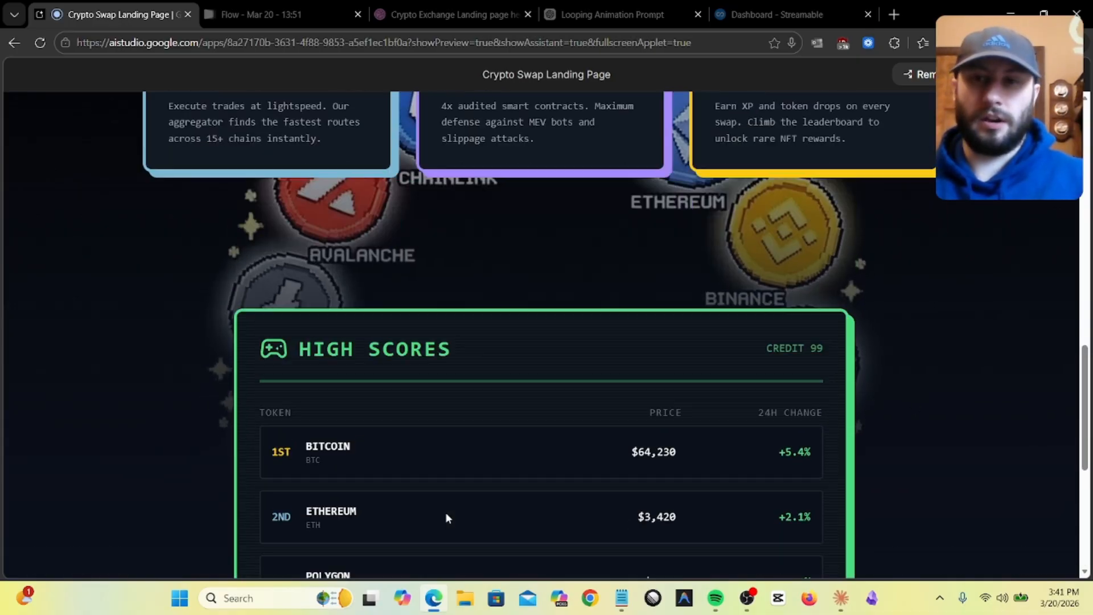
{"action": "scroll", "coordinate": [445, 518], "scroll_direction": "up", "scroll_amount": 10}
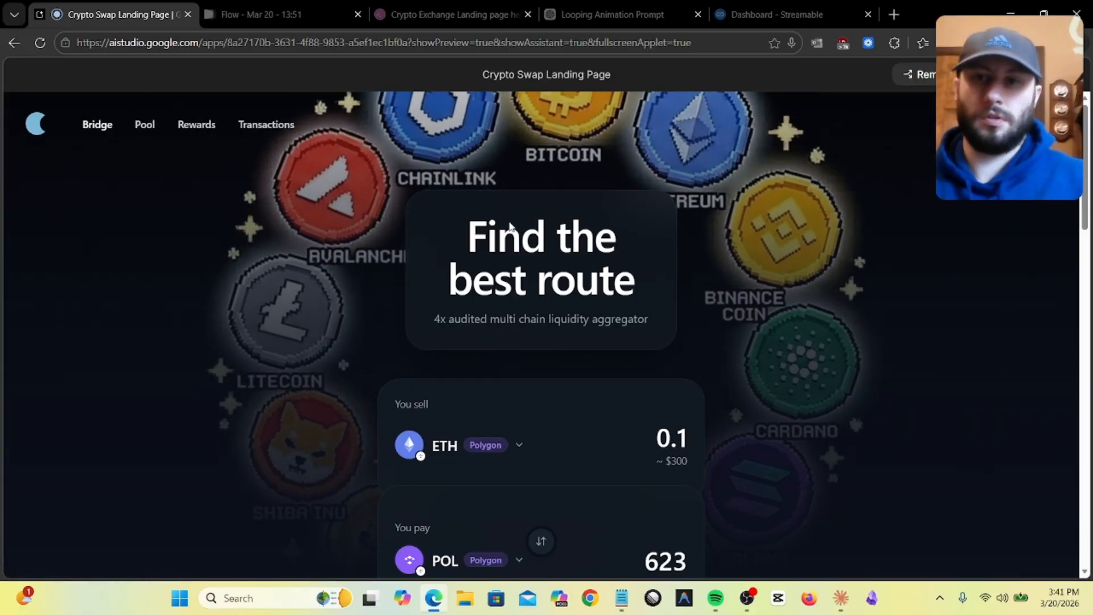
- Exit the full-screen preview and browse Gemini's suggested improvements through to "Make footer sticky"
{"action": "left_click", "coordinate": [1065, 74]}
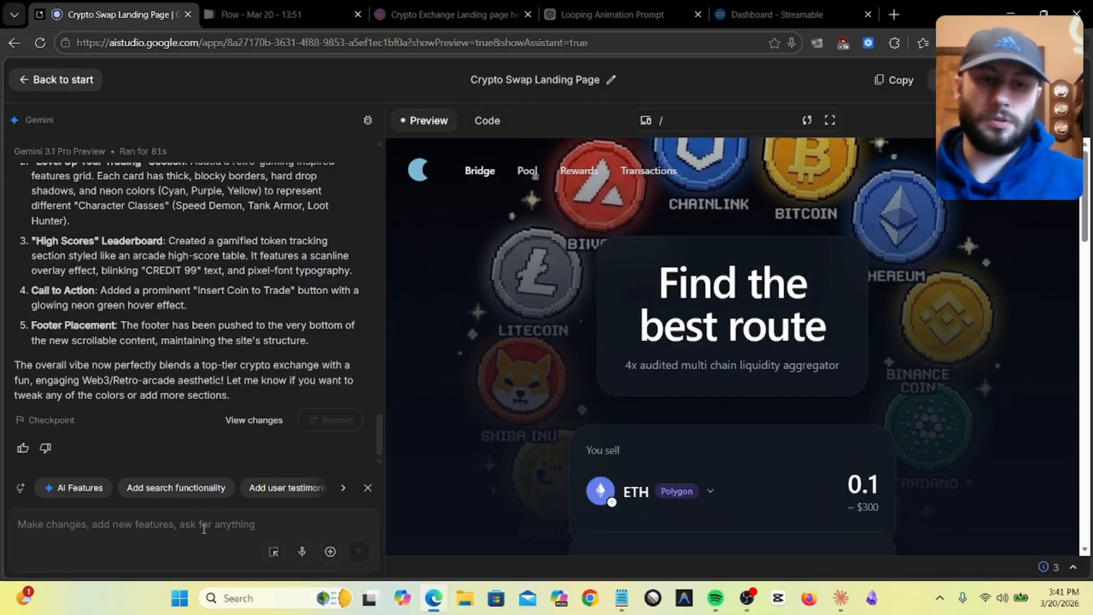
{"action": "scroll", "coordinate": [286, 488], "scroll_direction": "right", "scroll_amount": 3}
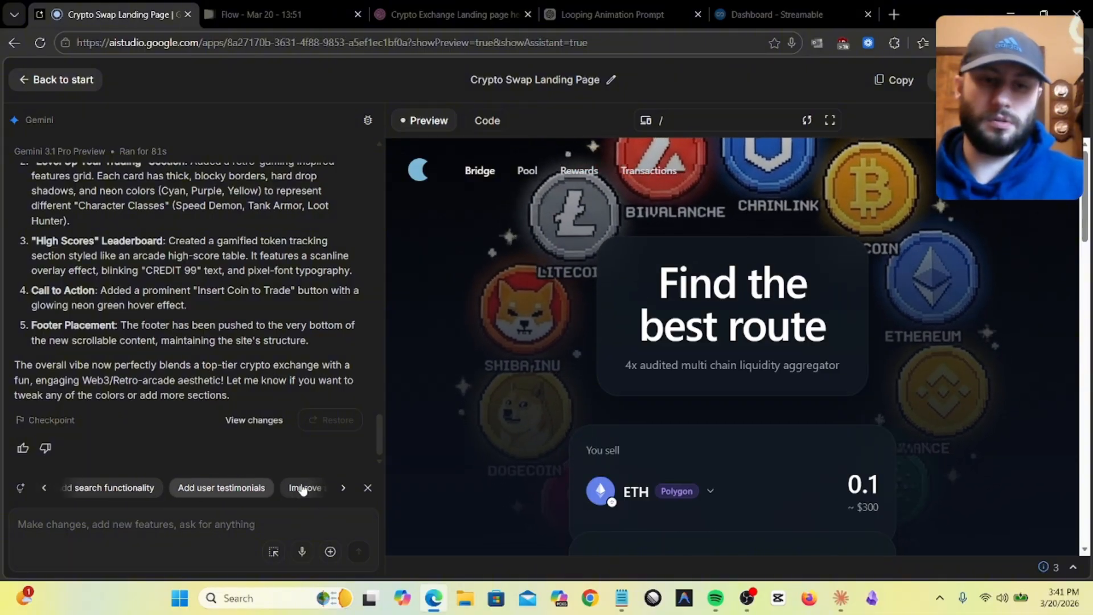
{"action": "scroll", "coordinate": [248, 511], "scroll_direction": "right", "scroll_amount": 3}
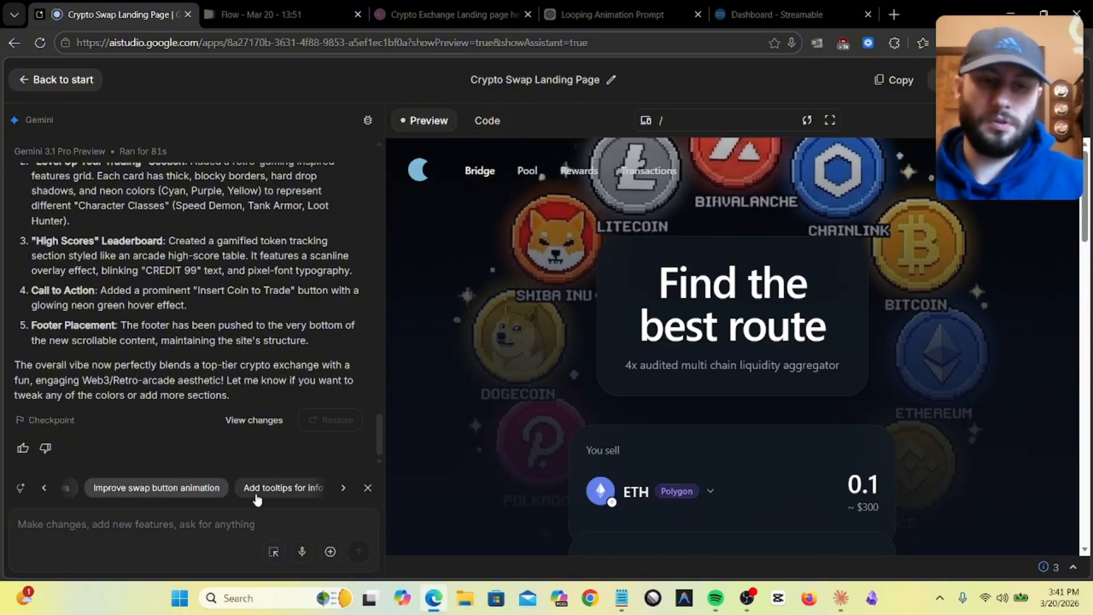
{"action": "scroll", "coordinate": [211, 489], "scroll_direction": "right", "scroll_amount": 1}
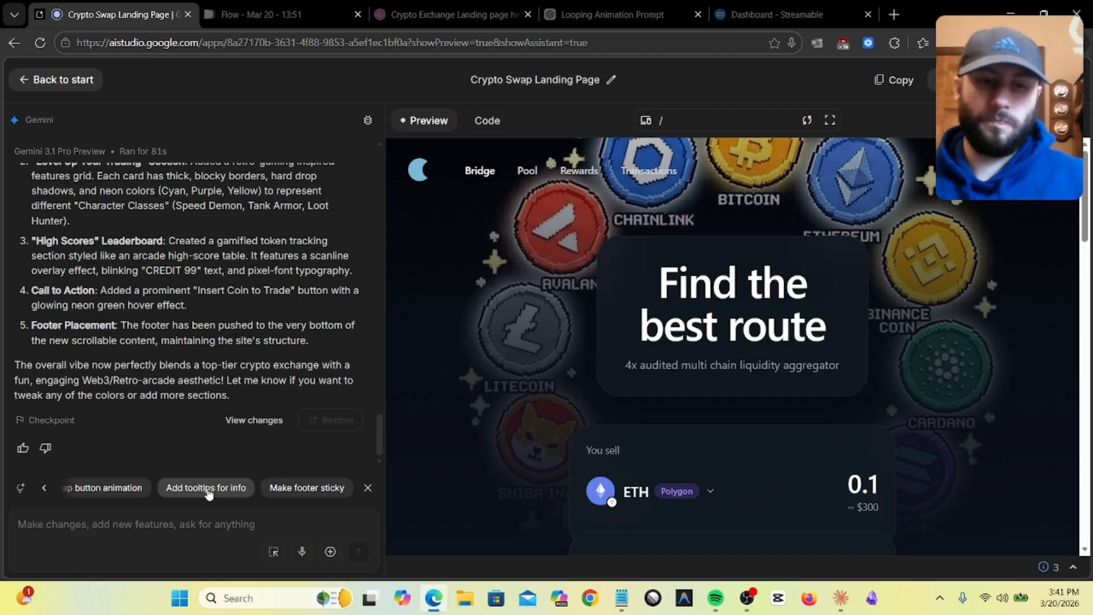
- Send Gemini a dictated prompt for more full-exchange sections and features, working Bridge, Pool, Rewards and Transactions pages, and the same style
{"action": "left_click", "coordinate": [302, 551]}
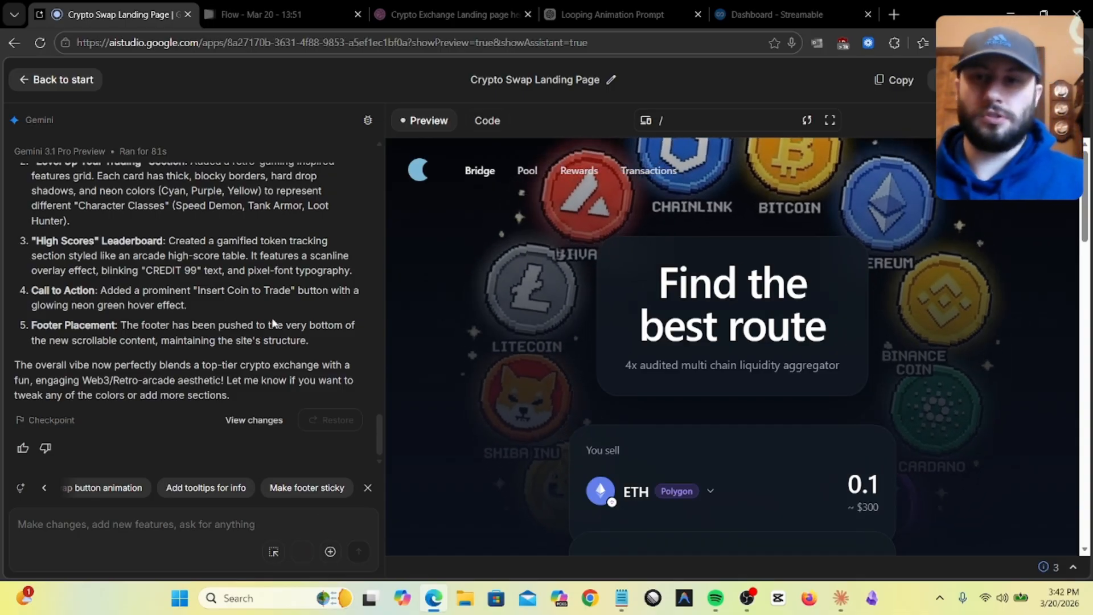
{"action": "scroll", "coordinate": [272, 316], "scroll_direction": "up", "scroll_amount": 5}
{"action": "scroll", "coordinate": [272, 317], "scroll_direction": "down", "scroll_amount": 5}
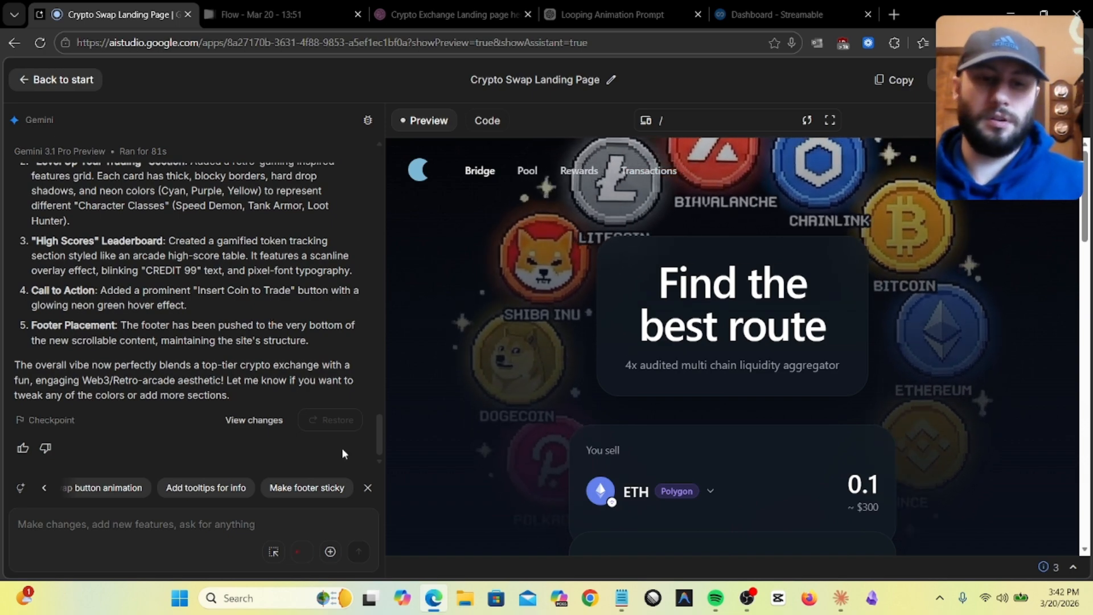
{"action": "left_click", "coordinate": [302, 552]}
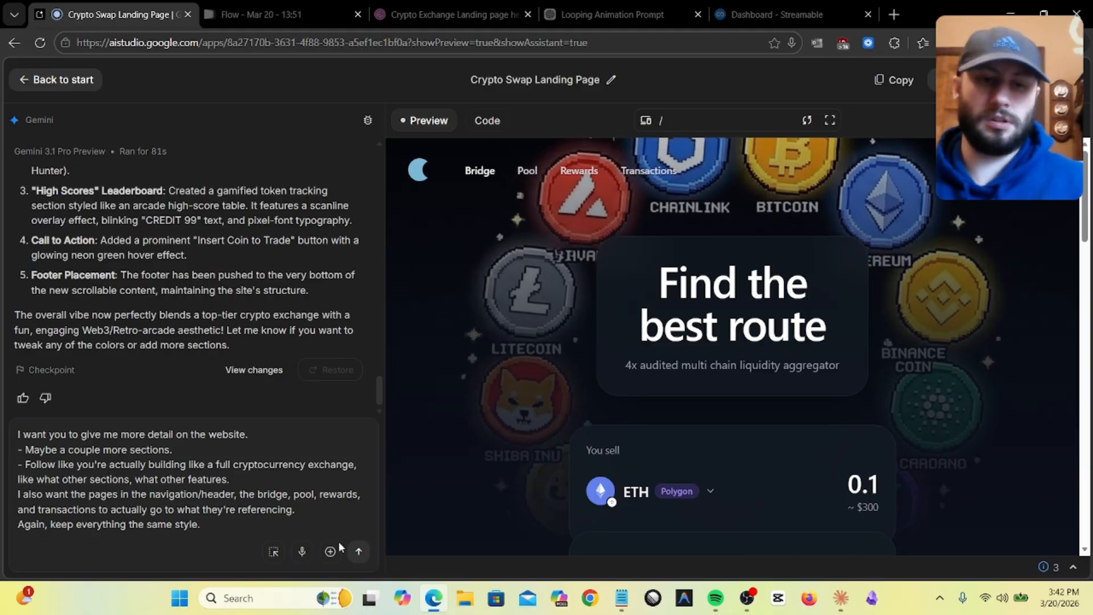
{"action": "left_click", "coordinate": [358, 551]}
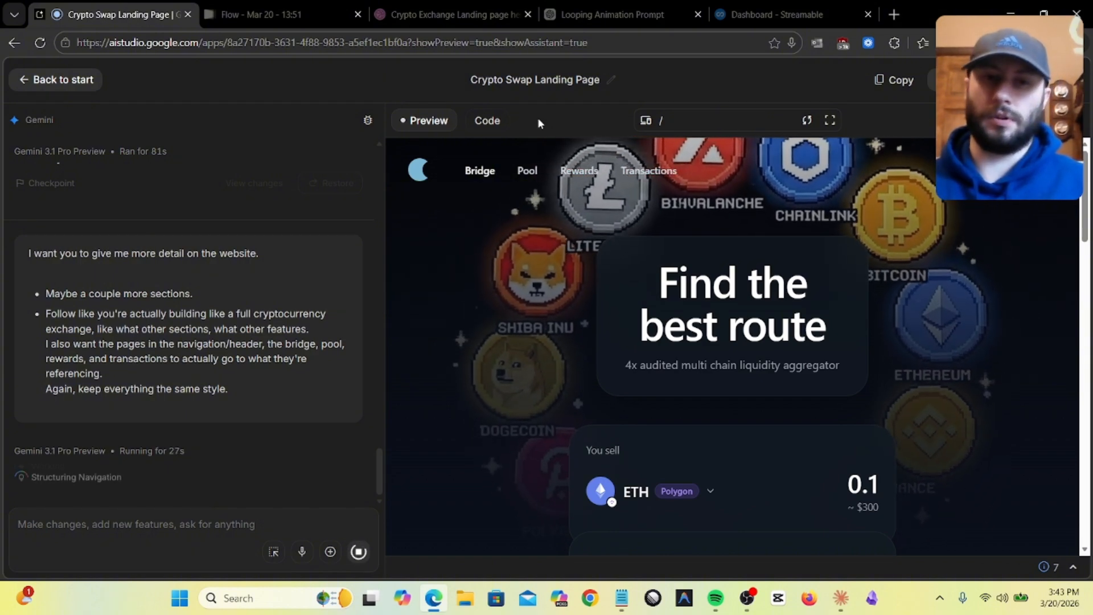
- Open the project's code and look through App.tsx from the video background to the swap widget
{"action": "left_click", "coordinate": [487, 120]}
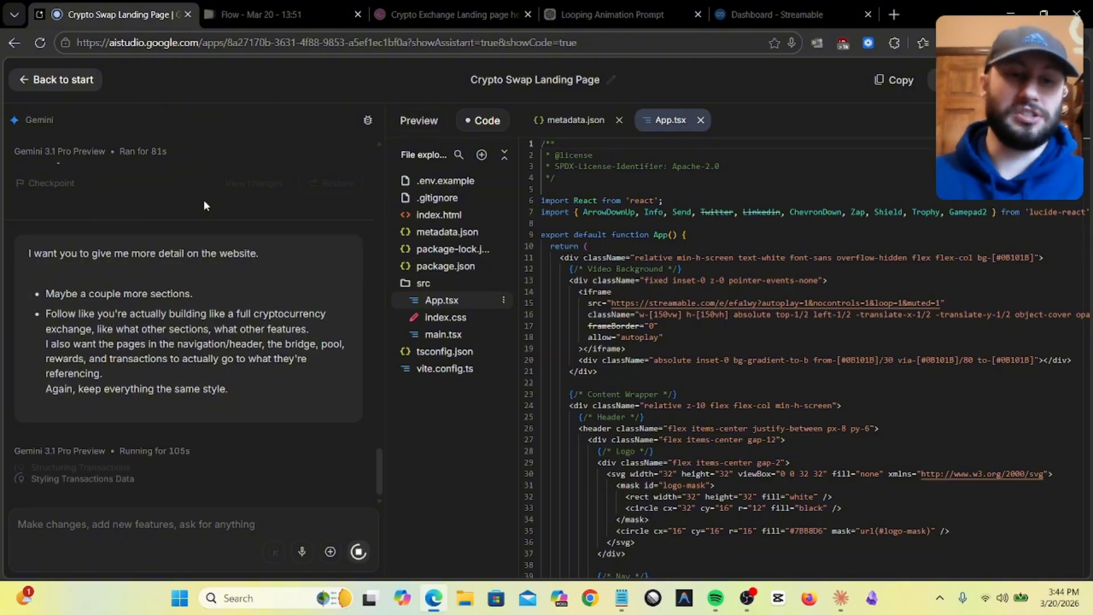
{"action": "scroll", "coordinate": [594, 316], "scroll_direction": "down", "scroll_amount": 3}
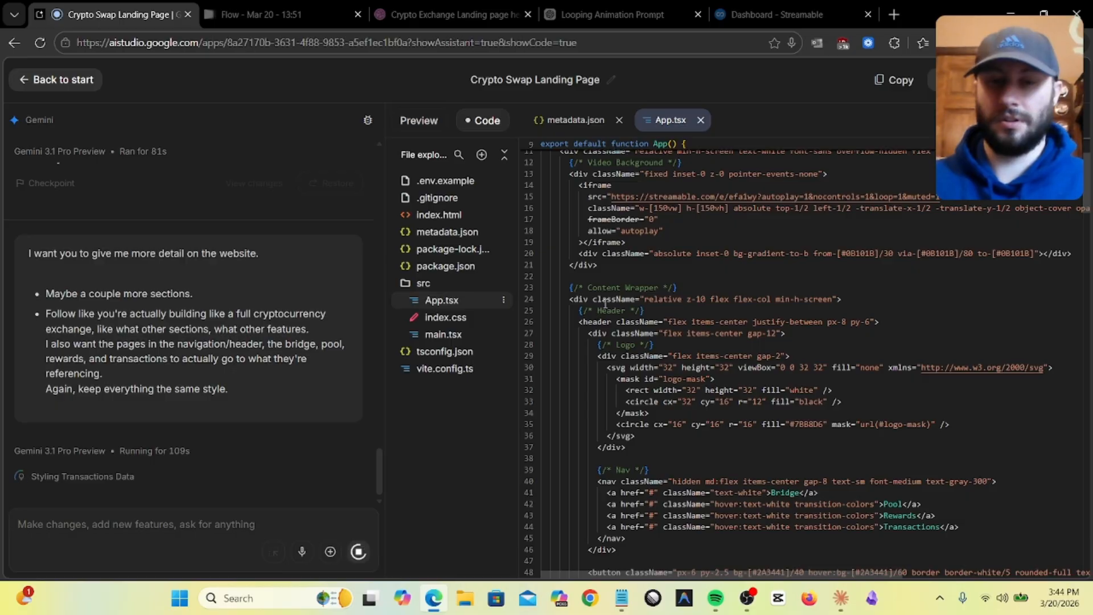
{"action": "scroll", "coordinate": [605, 304], "scroll_direction": "up", "scroll_amount": 1}
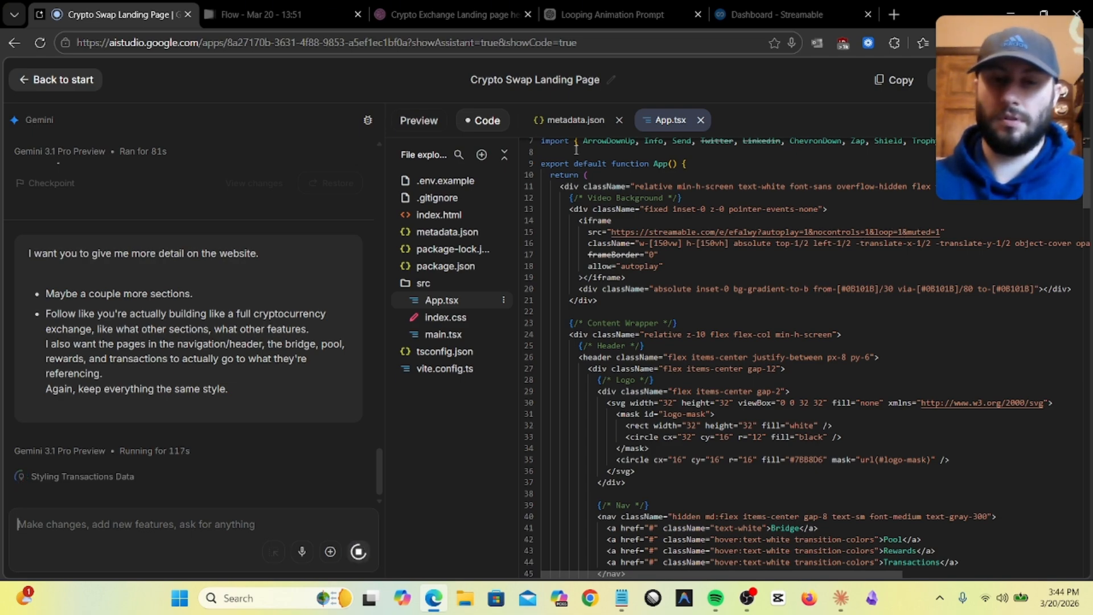
{"action": "scroll", "coordinate": [654, 344], "scroll_direction": "down", "scroll_amount": 5}
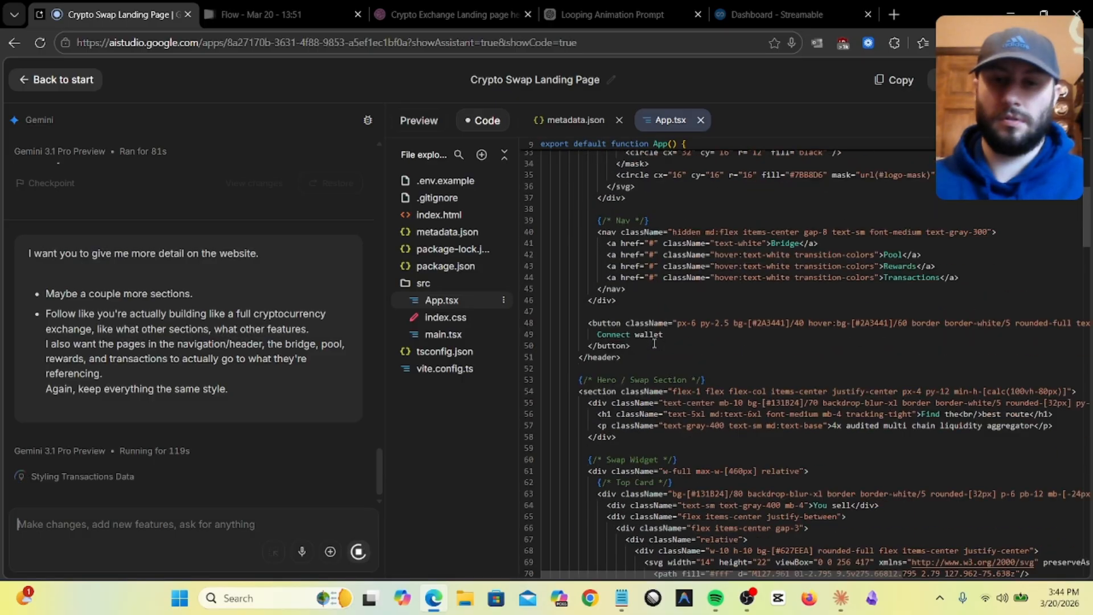
{"action": "scroll", "coordinate": [653, 343], "scroll_direction": "down", "scroll_amount": 15}
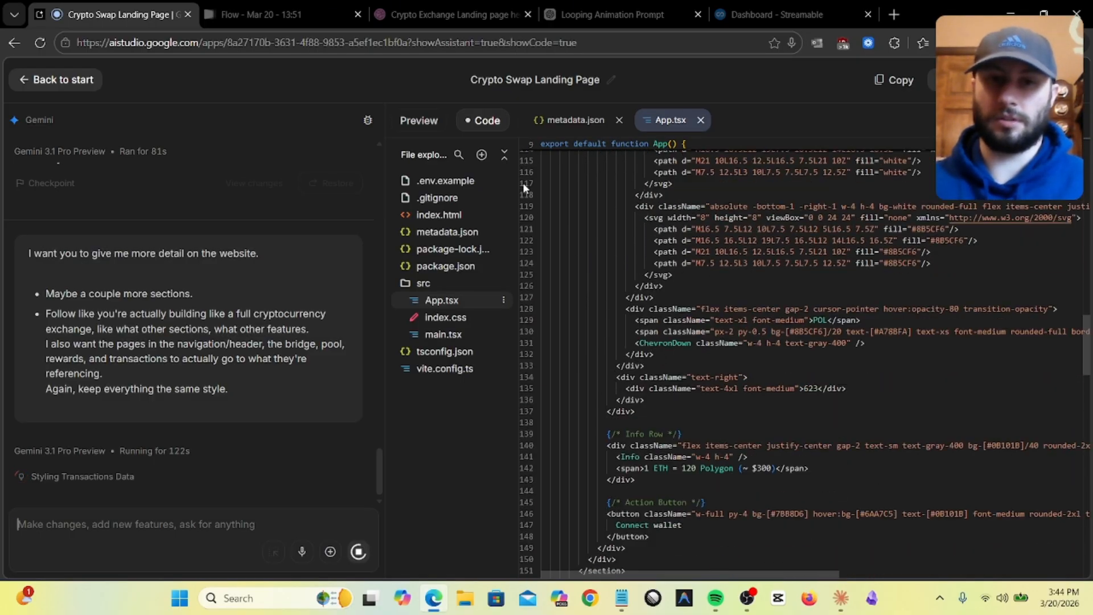
- Return to the site preview and look it over from the swap widget down to the footer while Gemini works
{"action": "left_click", "coordinate": [419, 122]}
{"action": "scroll", "coordinate": [561, 408], "scroll_direction": "down", "scroll_amount": 3}
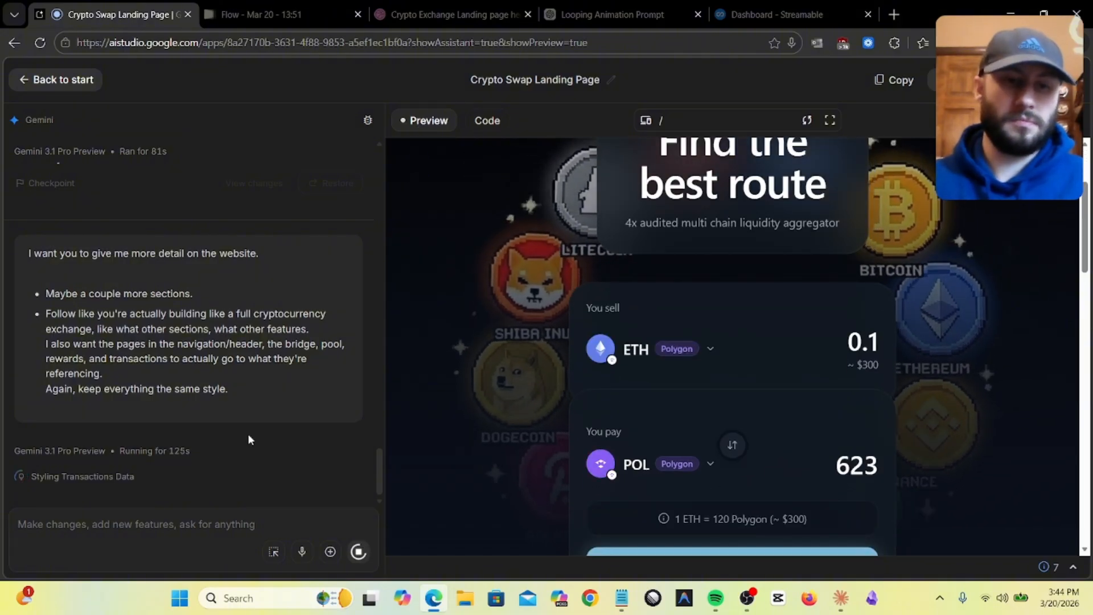
{"action": "scroll", "coordinate": [556, 390], "scroll_direction": "down", "scroll_amount": 1}
{"action": "scroll", "coordinate": [556, 390], "scroll_direction": "down", "scroll_amount": 5}
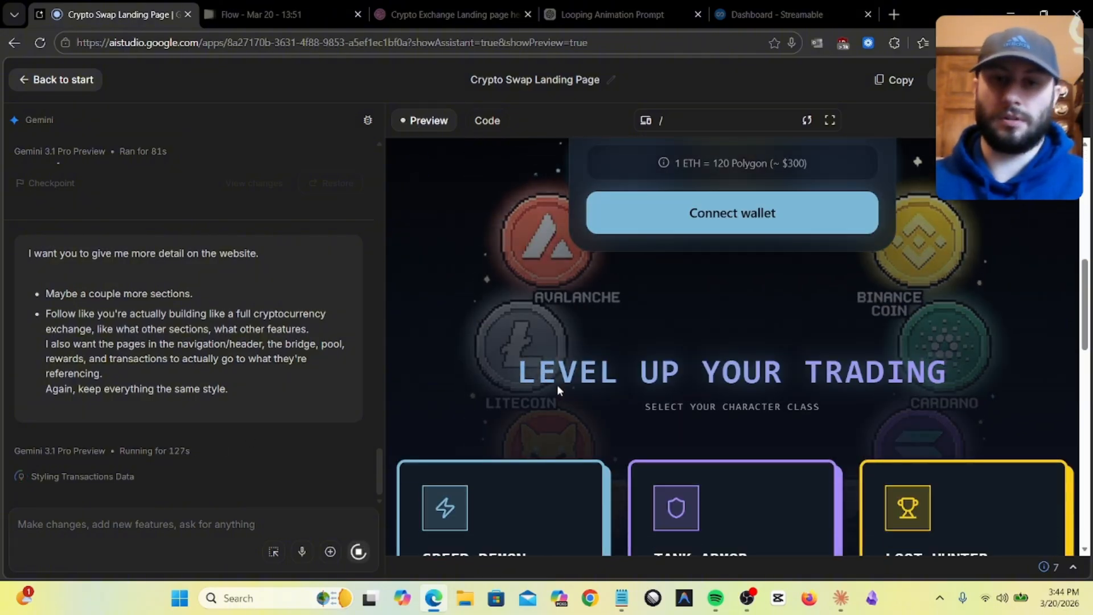
{"action": "scroll", "coordinate": [557, 390], "scroll_direction": "down", "scroll_amount": 7}
{"action": "scroll", "coordinate": [558, 390], "scroll_direction": "down", "scroll_amount": 8}
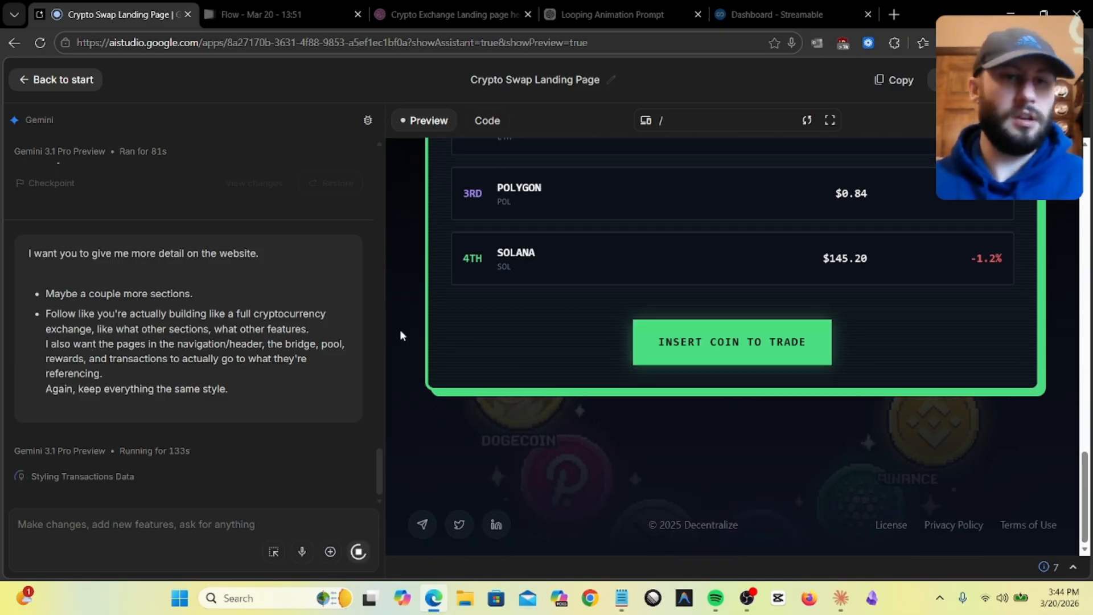
{"action": "scroll", "coordinate": [399, 336], "scroll_direction": "up", "scroll_amount": 1}
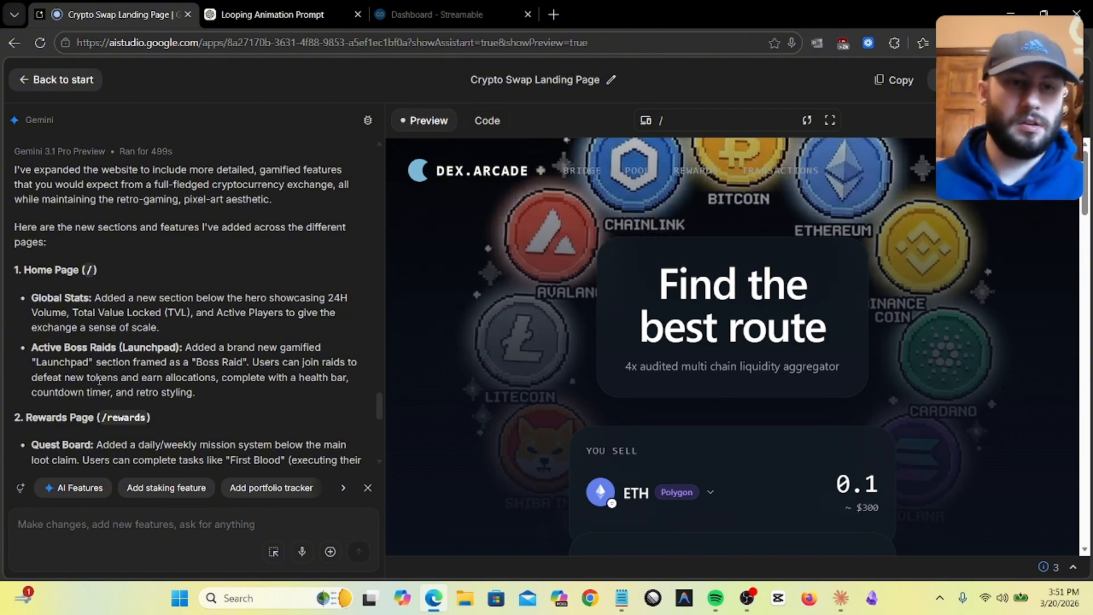
- Read Gemini's summary of the features added to the Home, Rewards, Pool, Bridge and Transactions pages
{"action": "scroll", "coordinate": [14, 254], "scroll_direction": "down", "scroll_amount": 2}
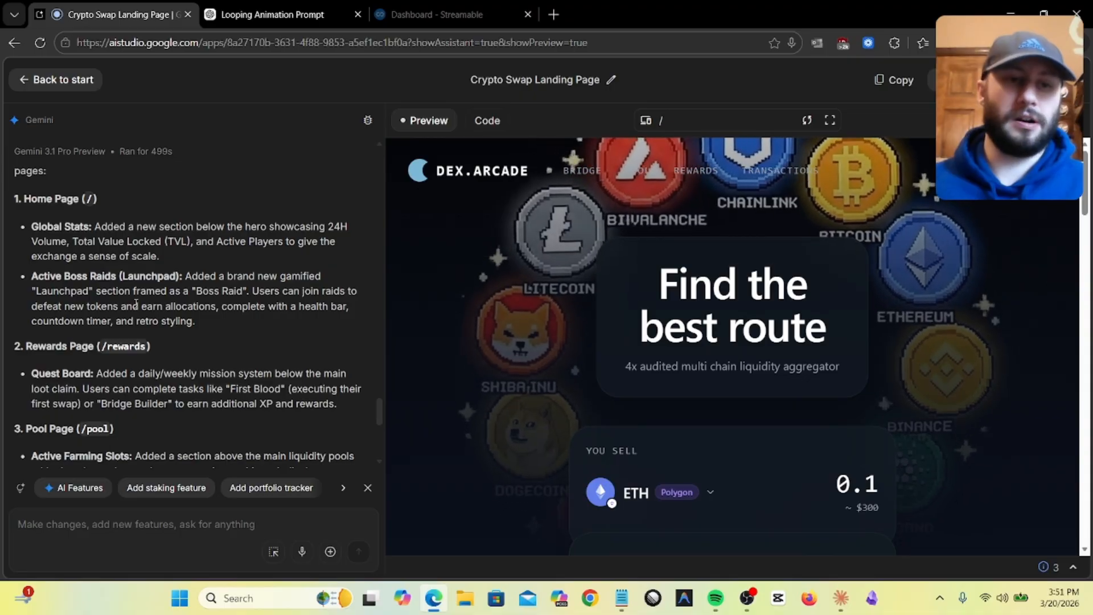
{"action": "scroll", "coordinate": [135, 302], "scroll_direction": "down", "scroll_amount": 2}
{"action": "scroll", "coordinate": [135, 302], "scroll_direction": "down", "scroll_amount": 2}
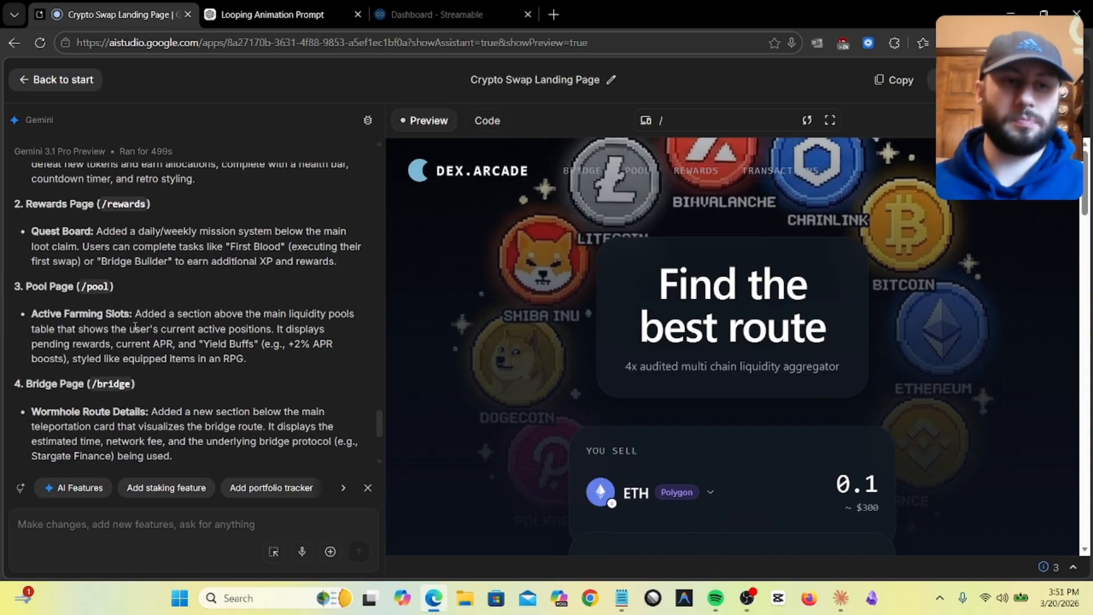
{"action": "scroll", "coordinate": [6, 285], "scroll_direction": "down", "scroll_amount": 4}
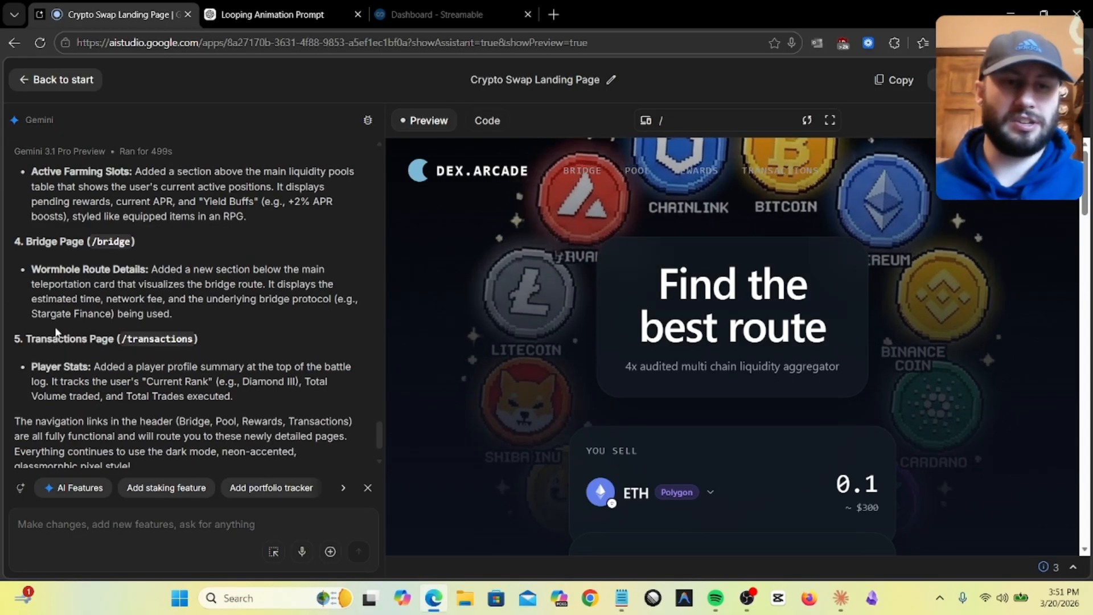
{"action": "scroll", "coordinate": [176, 353], "scroll_direction": "down", "scroll_amount": 2}
{"action": "scroll", "coordinate": [175, 353], "scroll_direction": "down", "scroll_amount": 1}
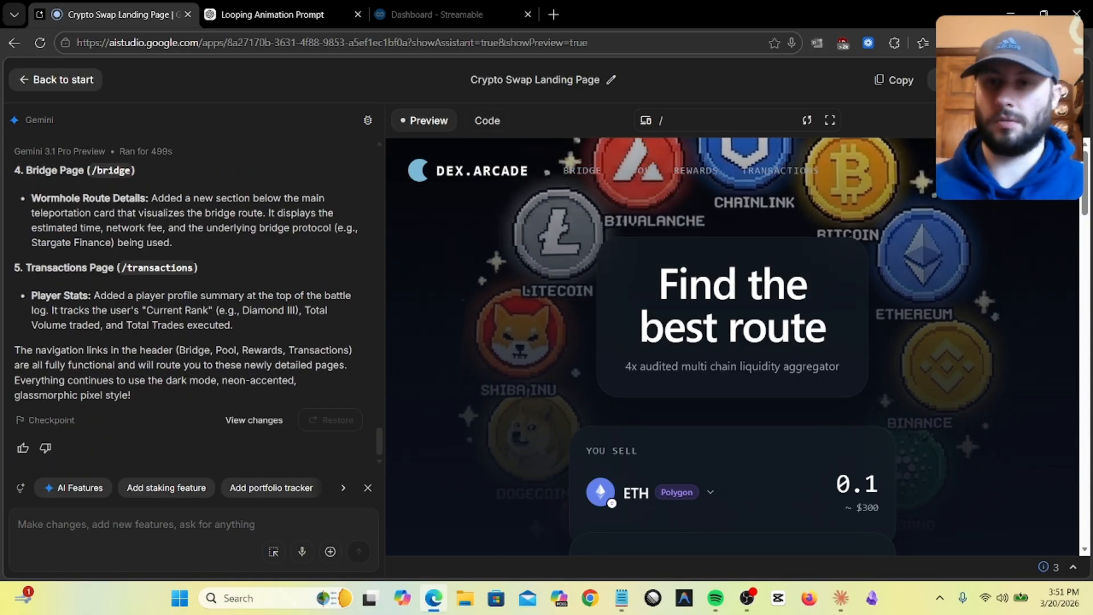
- View the site preview full screen and look over the home page's hero, swap widget, stats and character class cards
{"action": "left_click", "coordinate": [830, 120]}
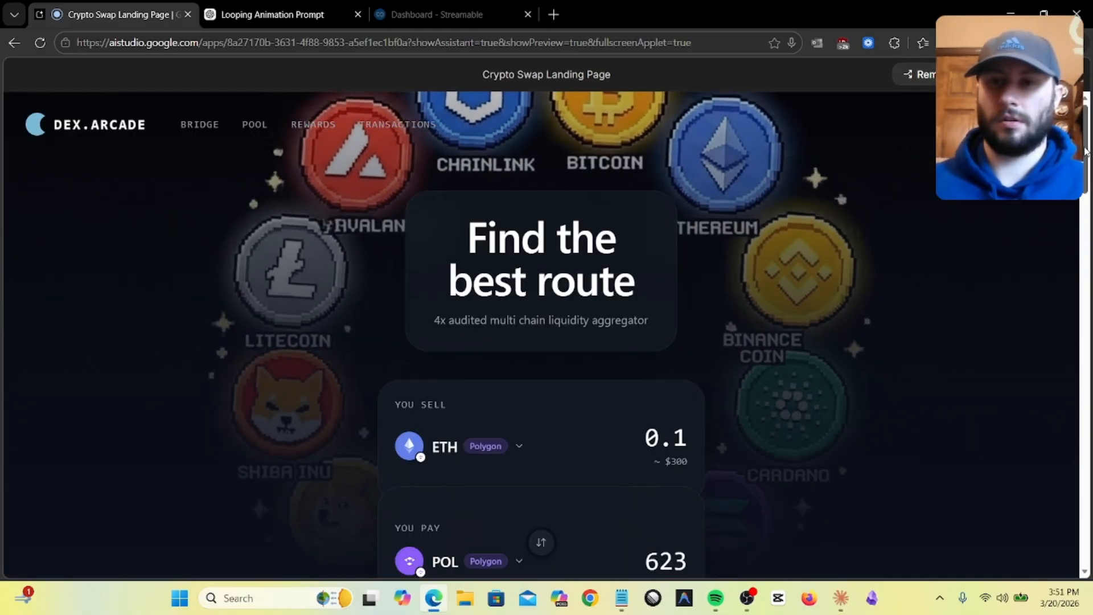
{"action": "scroll", "coordinate": [757, 339], "scroll_direction": "down", "scroll_amount": 5}
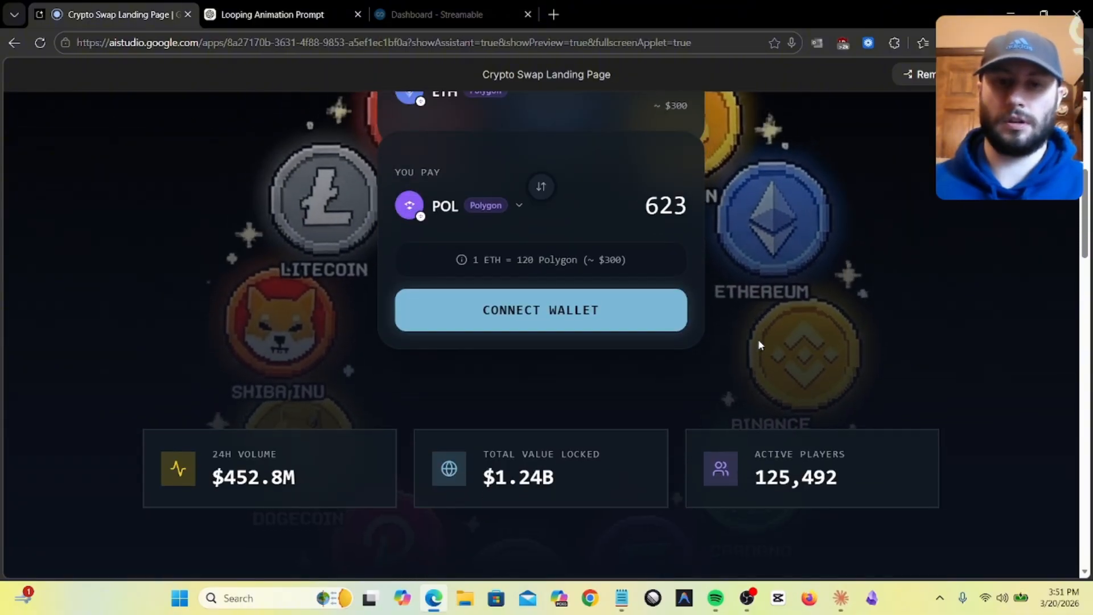
{"action": "scroll", "coordinate": [758, 342], "scroll_direction": "up", "scroll_amount": 5}
{"action": "scroll", "coordinate": [758, 341], "scroll_direction": "down", "scroll_amount": 5}
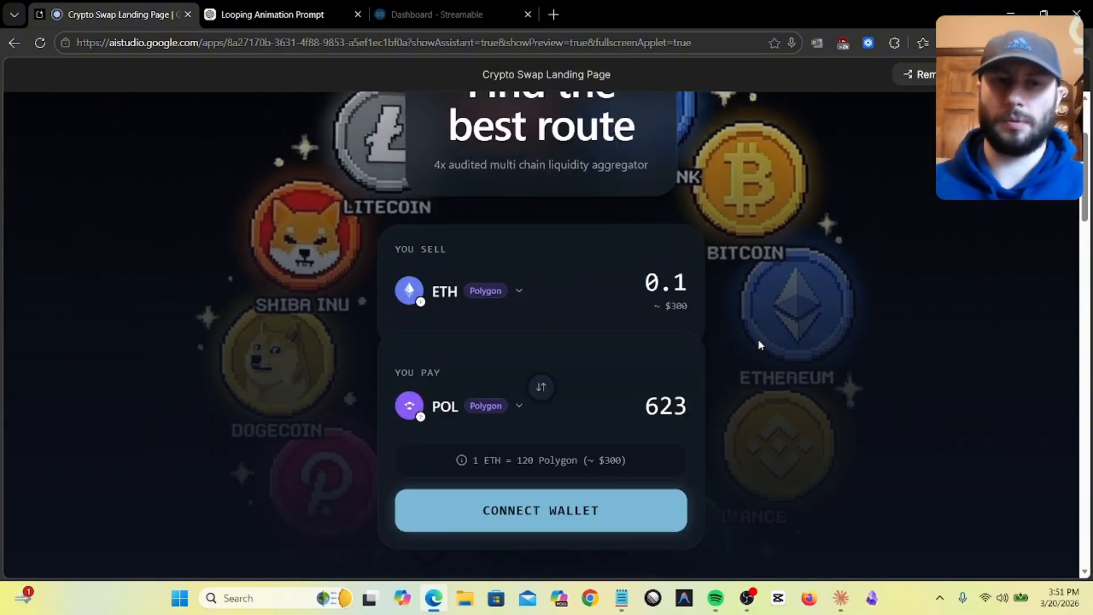
{"action": "scroll", "coordinate": [757, 340], "scroll_direction": "down", "scroll_amount": 3}
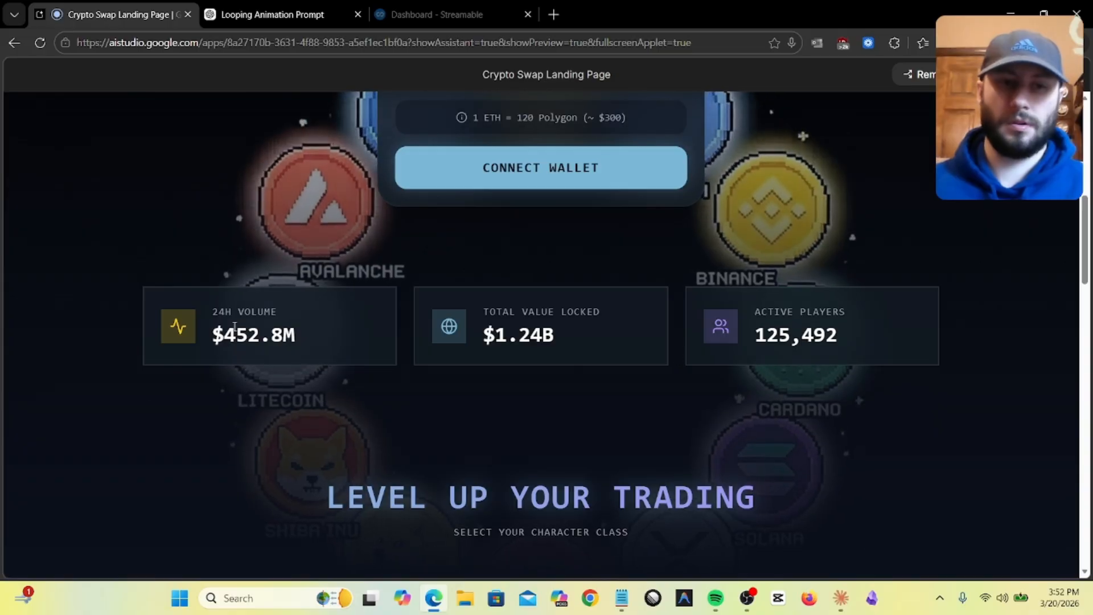
{"action": "scroll", "coordinate": [837, 342], "scroll_direction": "down", "scroll_amount": 4}
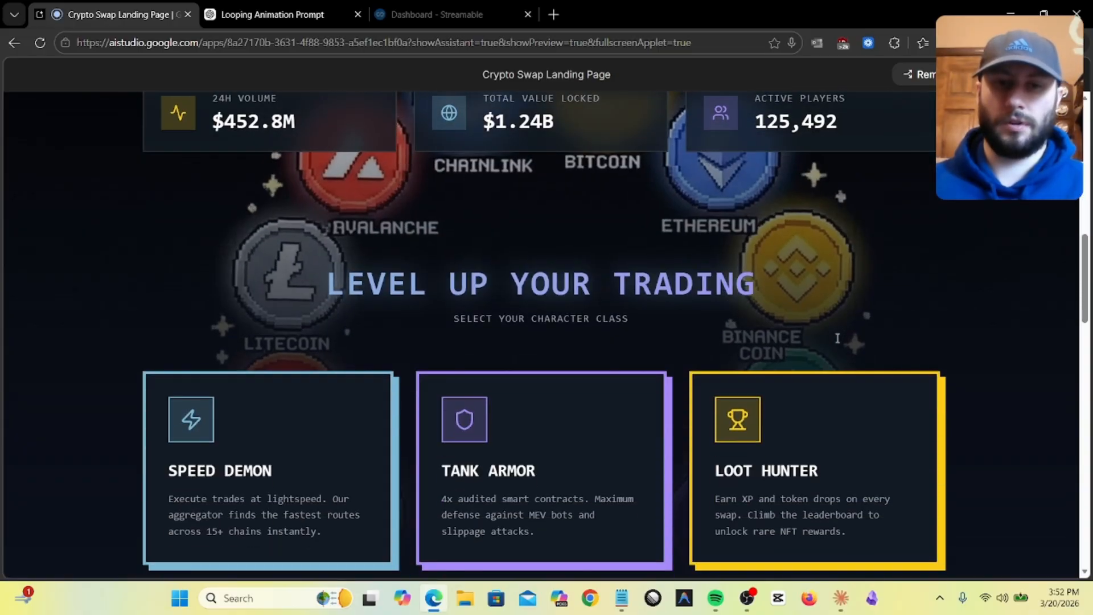
{"action": "scroll", "coordinate": [468, 442], "scroll_direction": "up", "scroll_amount": 5}
{"action": "scroll", "coordinate": [467, 443], "scroll_direction": "down", "scroll_amount": 8}
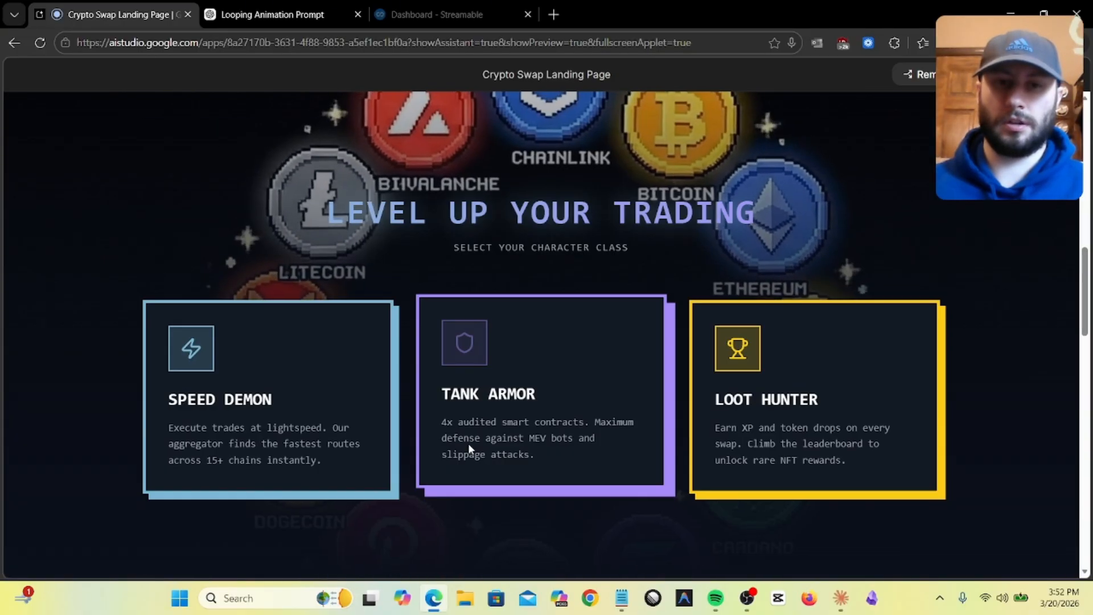
- Examine the home page's boss raid, Multiplayer Arenas and High Scores sections down to the footer, and return to its start
{"action": "scroll", "coordinate": [468, 443], "scroll_direction": "down", "scroll_amount": 3}
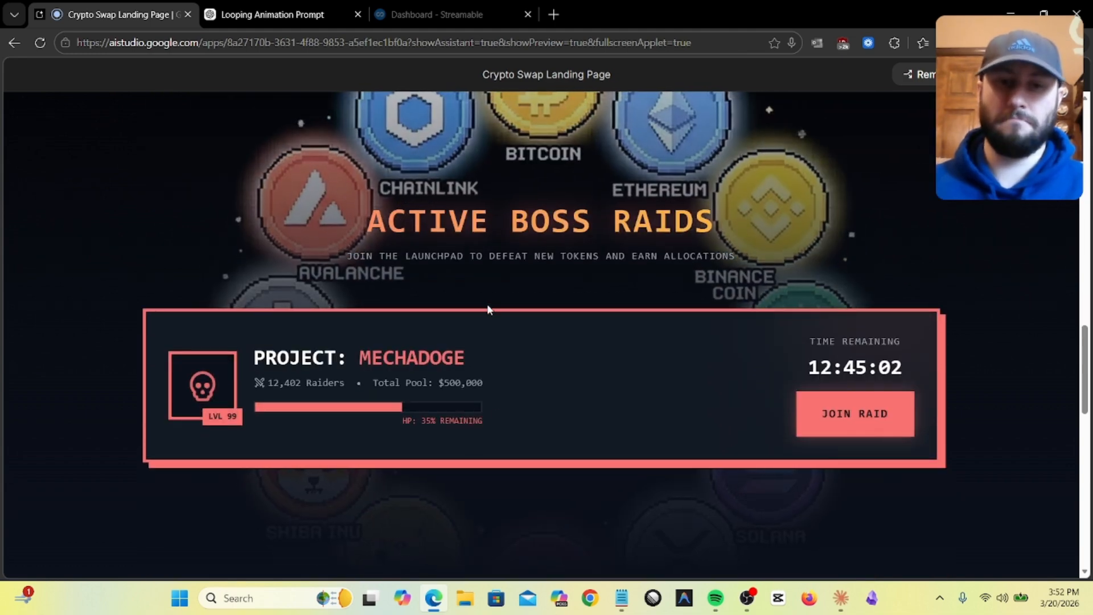
{"action": "scroll", "coordinate": [649, 402], "scroll_direction": "down", "scroll_amount": 5}
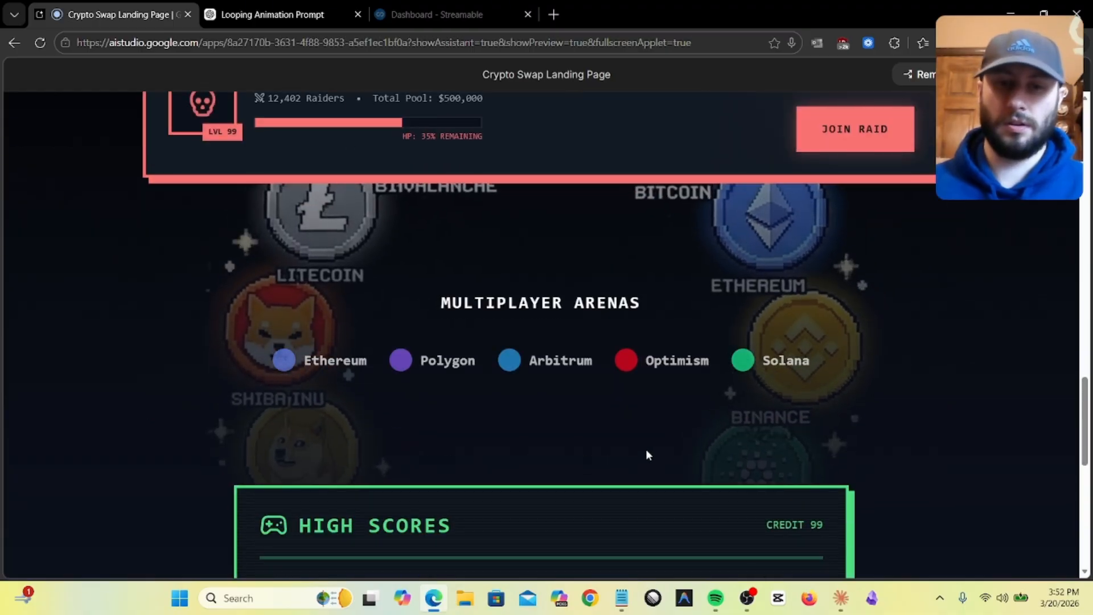
{"action": "scroll", "coordinate": [915, 442], "scroll_direction": "down", "scroll_amount": 5}
{"action": "scroll", "coordinate": [915, 443], "scroll_direction": "up", "scroll_amount": 6}
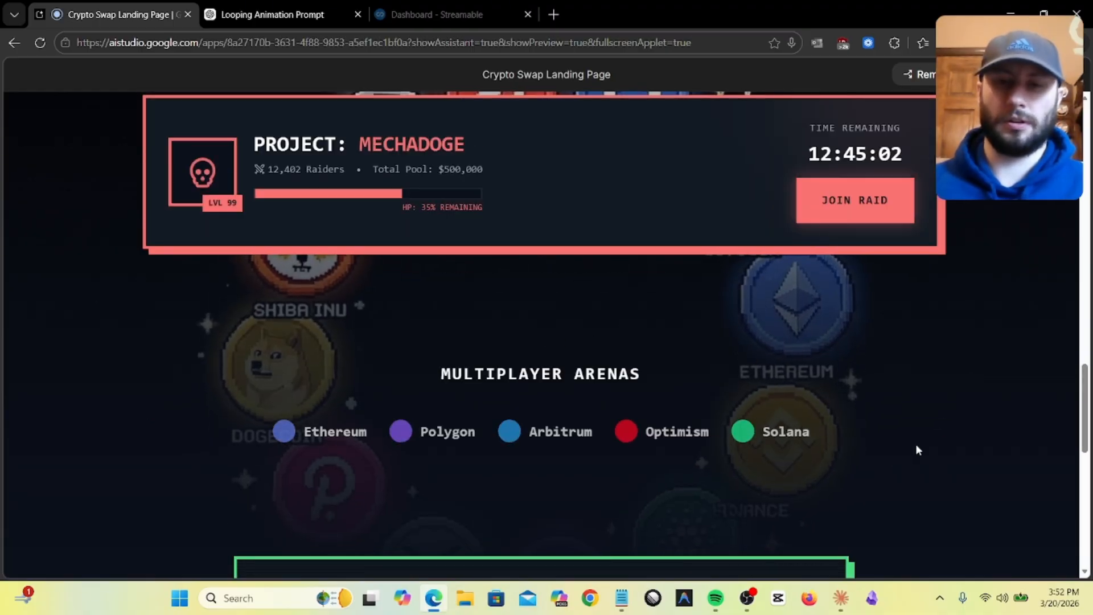
{"action": "scroll", "coordinate": [915, 443], "scroll_direction": "down", "scroll_amount": 10}
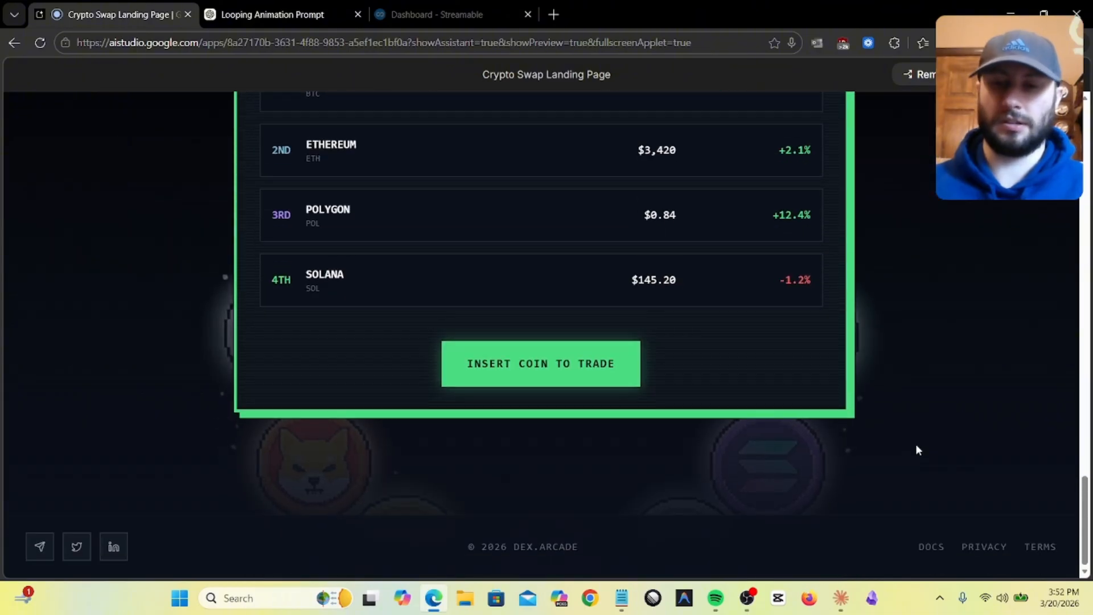
{"action": "scroll", "coordinate": [916, 443], "scroll_direction": "up", "scroll_amount": 10}
{"action": "scroll", "coordinate": [916, 442], "scroll_direction": "up", "scroll_amount": 12}
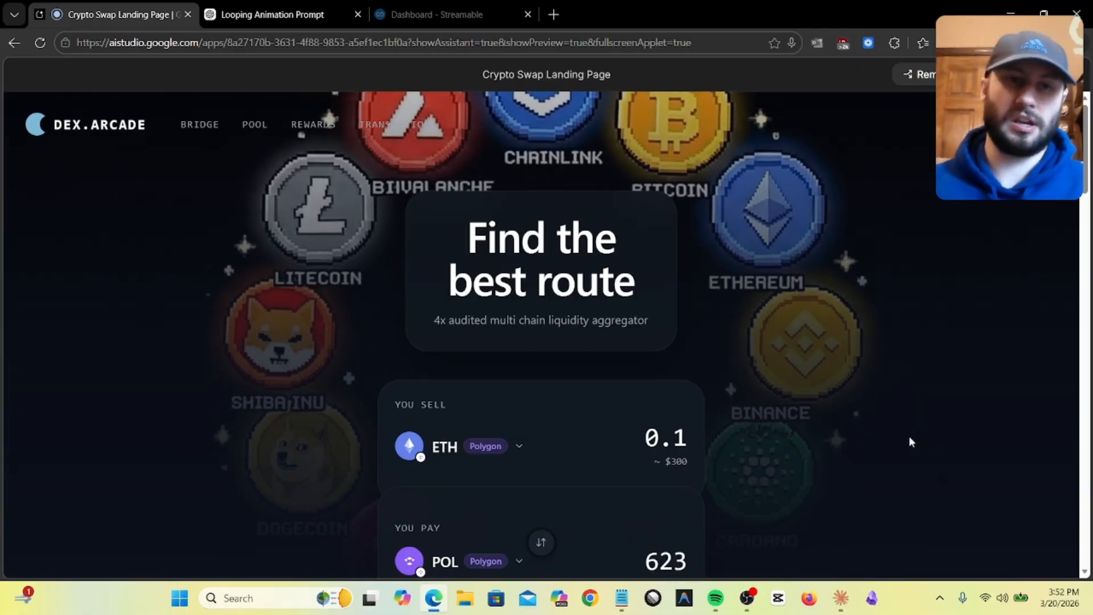
{"action": "scroll", "coordinate": [820, 462], "scroll_direction": "down", "scroll_amount": 12}
{"action": "scroll", "coordinate": [820, 462], "scroll_direction": "down", "scroll_amount": 10}
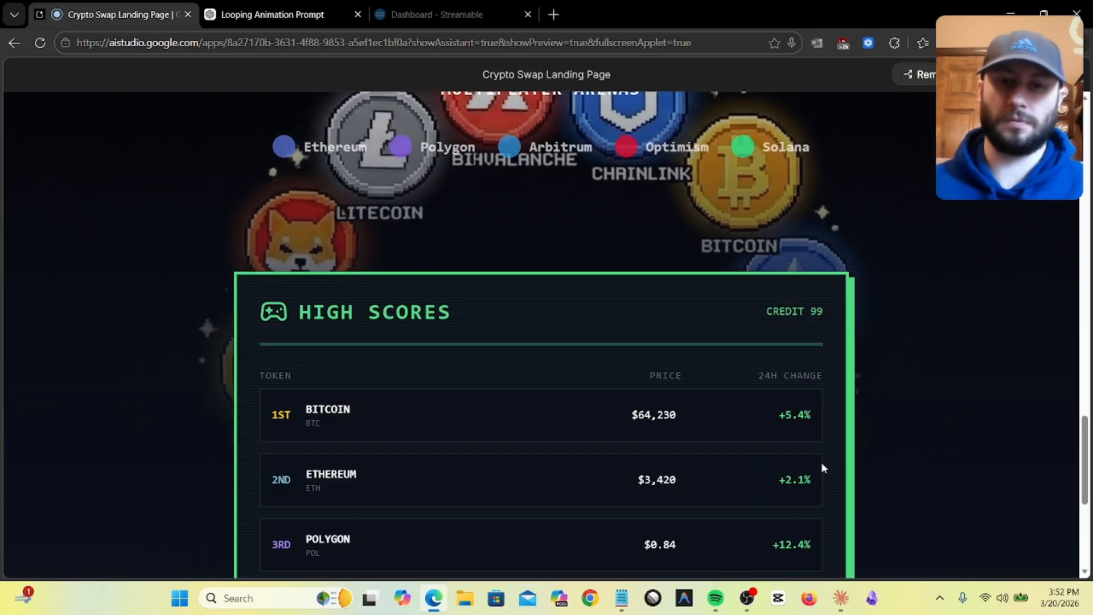
{"action": "scroll", "coordinate": [821, 463], "scroll_direction": "down", "scroll_amount": 2}
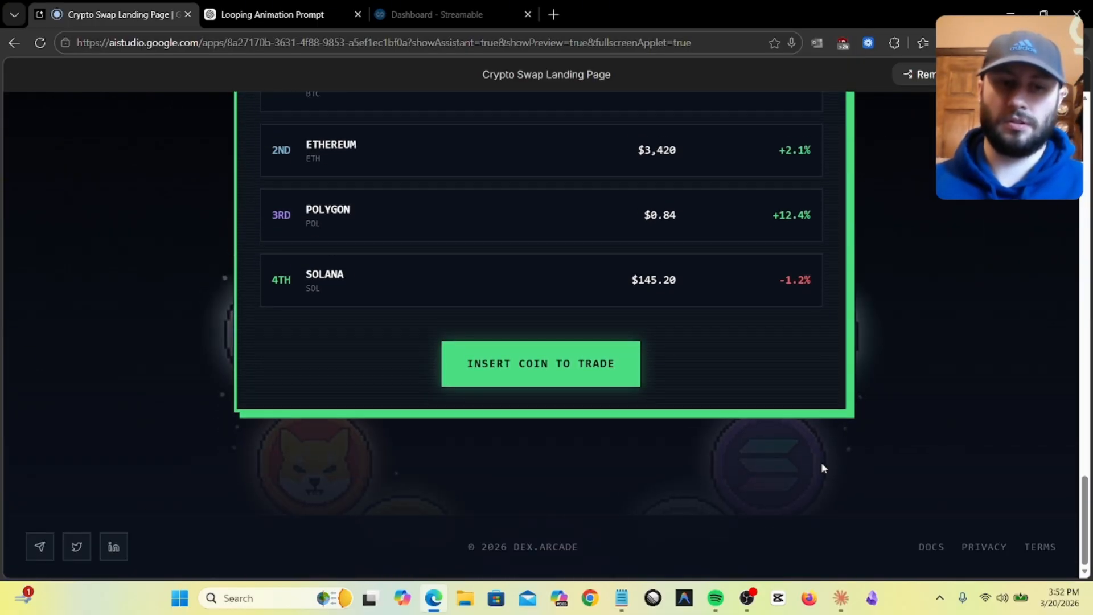
{"action": "left_click_drag", "start_coordinate": [1086, 496], "coordinate": [1086, 121]}
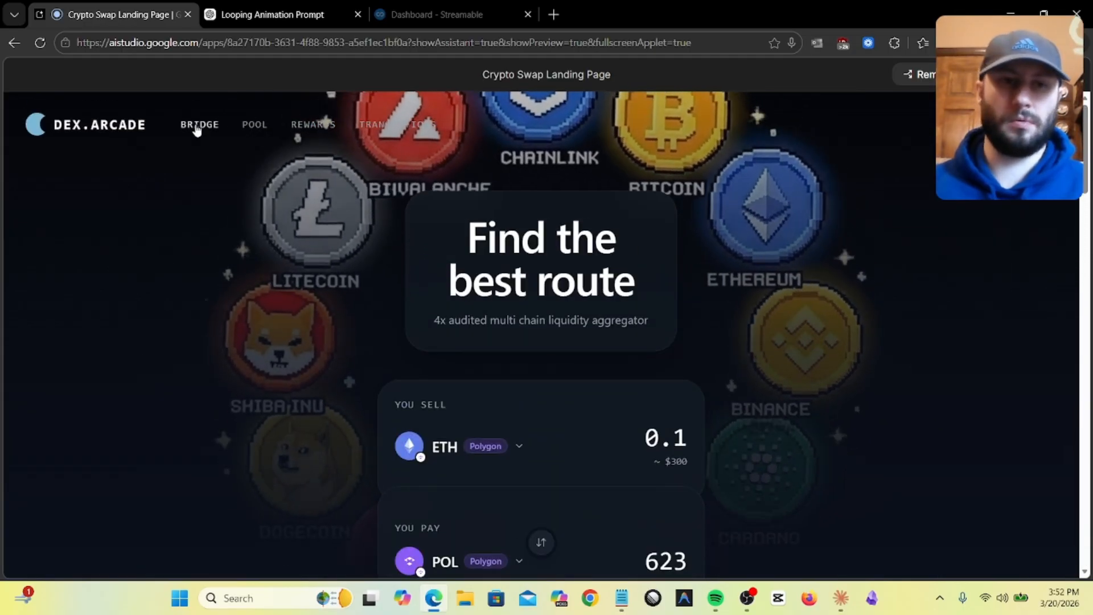
- Check that the site's Bridge page opens and look it over from the Cross-Chain Portal to the Wormhole Route details
{"action": "left_click", "coordinate": [197, 127]}
{"action": "left_click", "coordinate": [246, 125]}
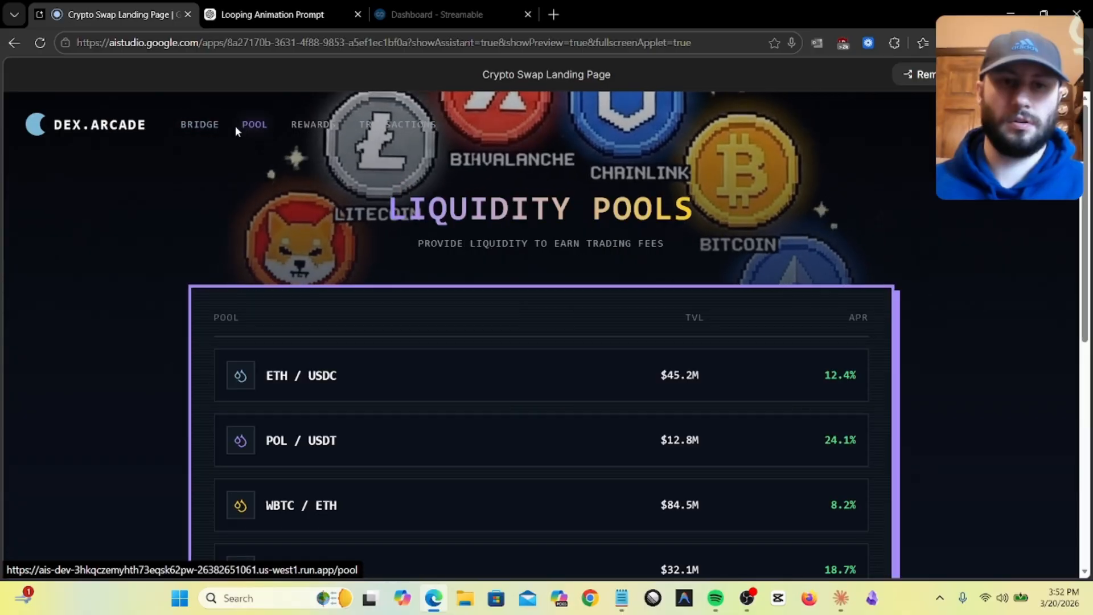
{"action": "left_click", "coordinate": [207, 132]}
{"action": "scroll", "coordinate": [78, 333], "scroll_direction": "down", "scroll_amount": 3}
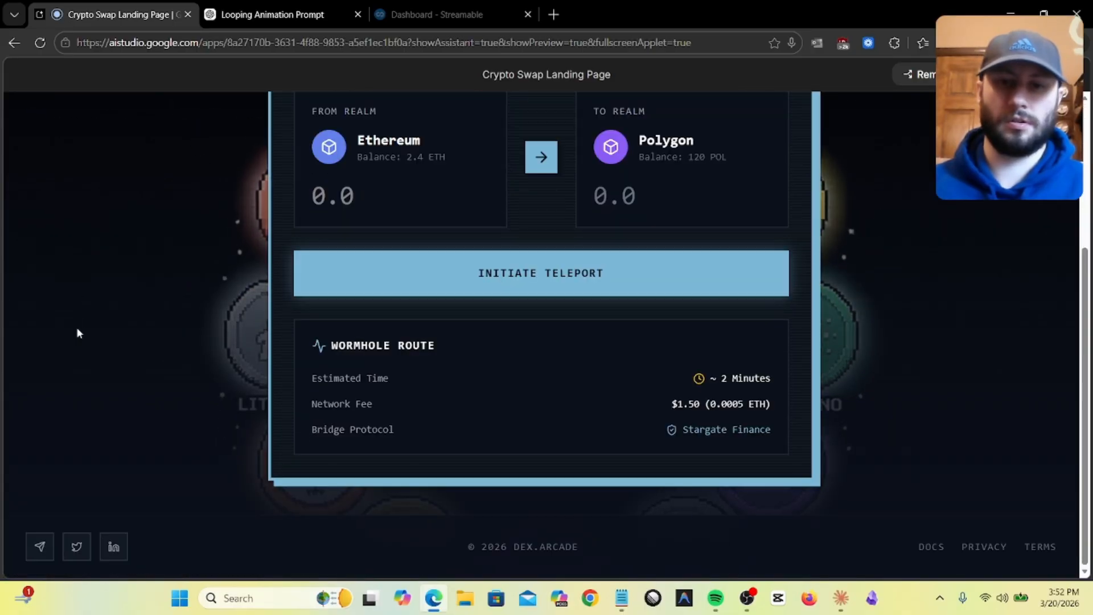
{"action": "scroll", "coordinate": [78, 332], "scroll_direction": "up", "scroll_amount": 3}
{"action": "scroll", "coordinate": [75, 330], "scroll_direction": "up", "scroll_amount": 2}
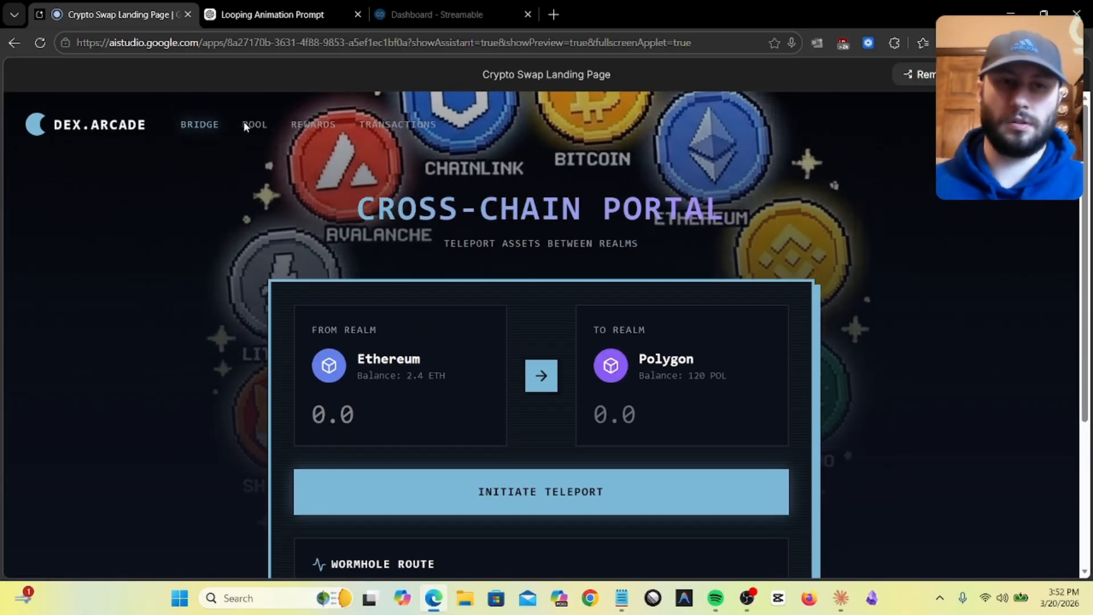
- Open the site's Pool page and look over its Liquidity Pools table and Active Farming Slots
{"action": "left_click", "coordinate": [257, 126]}
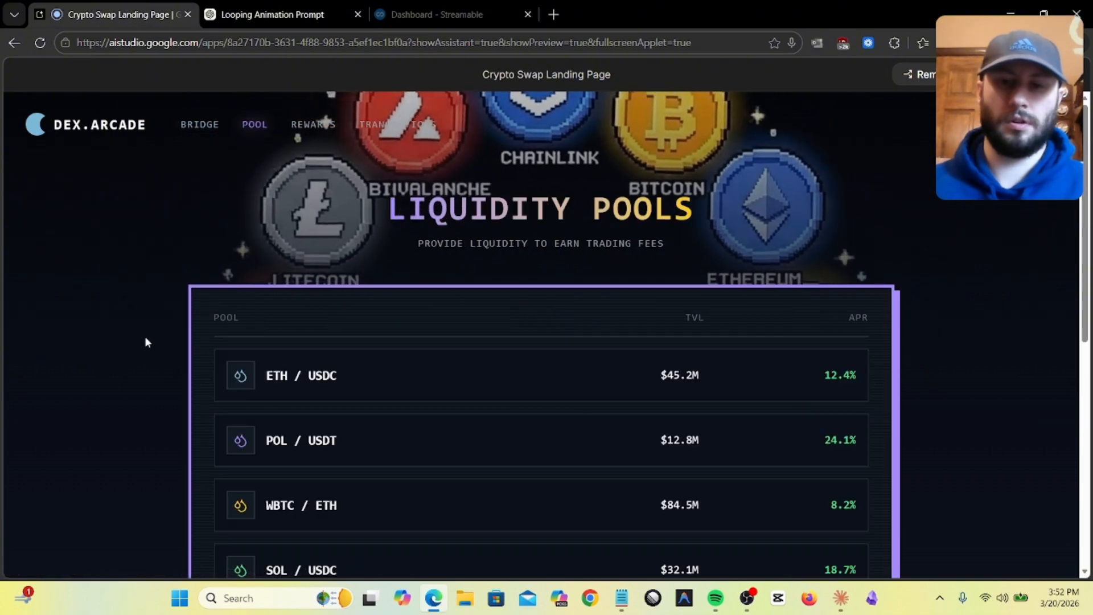
{"action": "scroll", "coordinate": [145, 342], "scroll_direction": "down", "scroll_amount": 3}
{"action": "scroll", "coordinate": [145, 341], "scroll_direction": "down", "scroll_amount": 4}
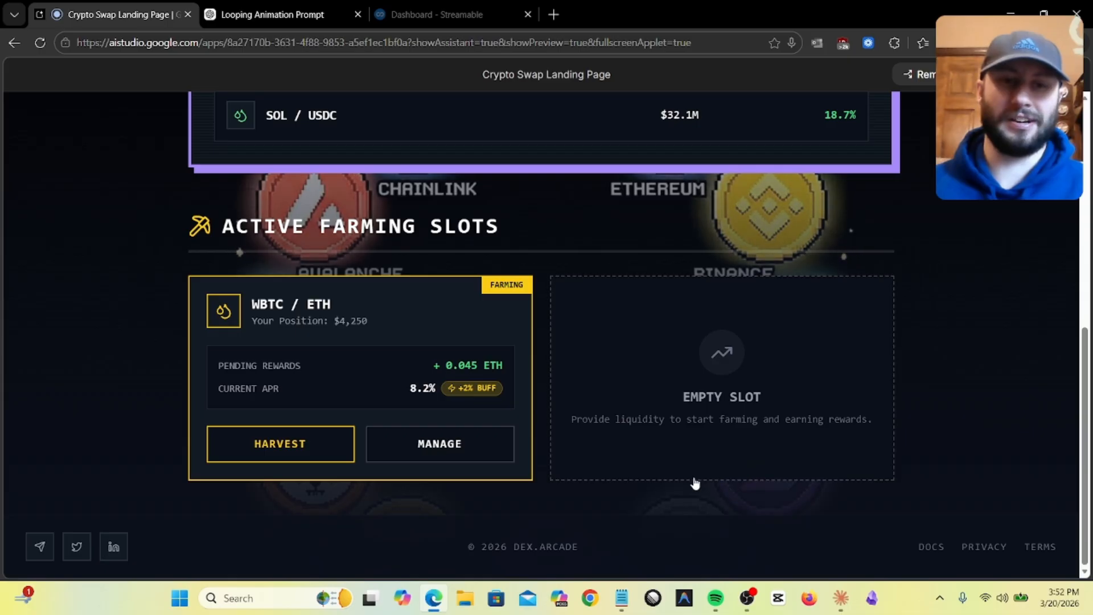
{"action": "scroll", "coordinate": [664, 403], "scroll_direction": "up", "scroll_amount": 8}
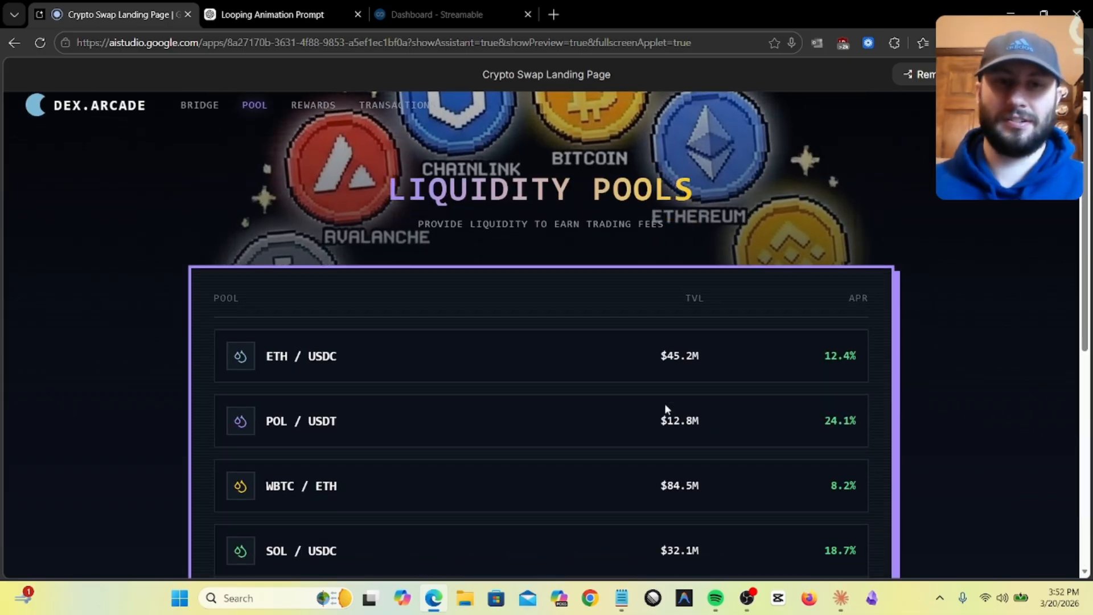
- Open the site's Rewards page and look over its available loot card and Quest Board
{"action": "left_click", "coordinate": [306, 128]}
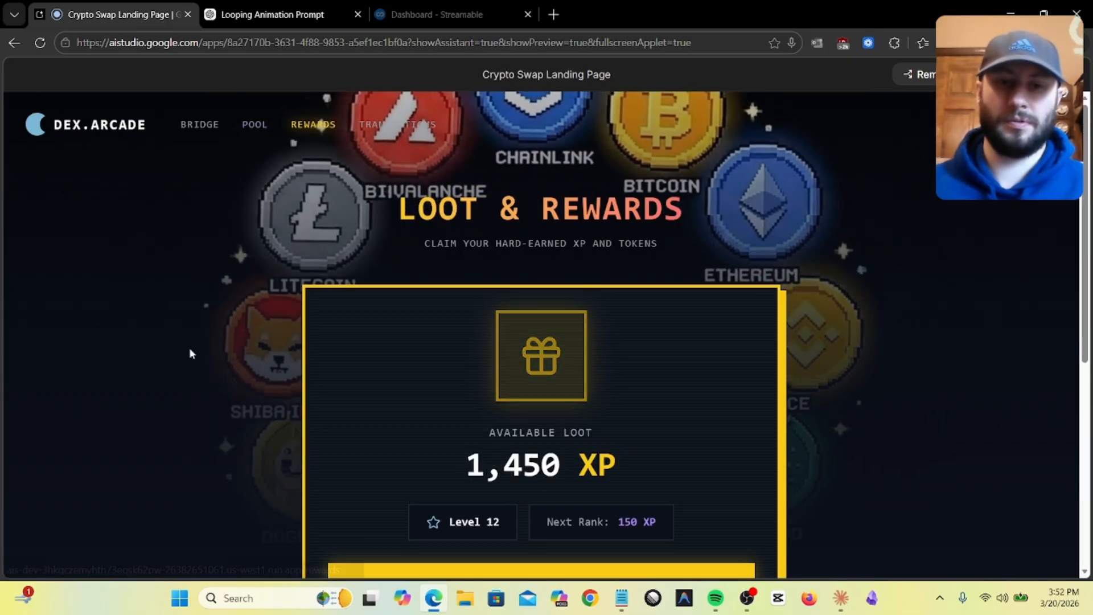
{"action": "scroll", "coordinate": [571, 355], "scroll_direction": "down", "scroll_amount": 4}
{"action": "scroll", "coordinate": [572, 355], "scroll_direction": "down", "scroll_amount": 1}
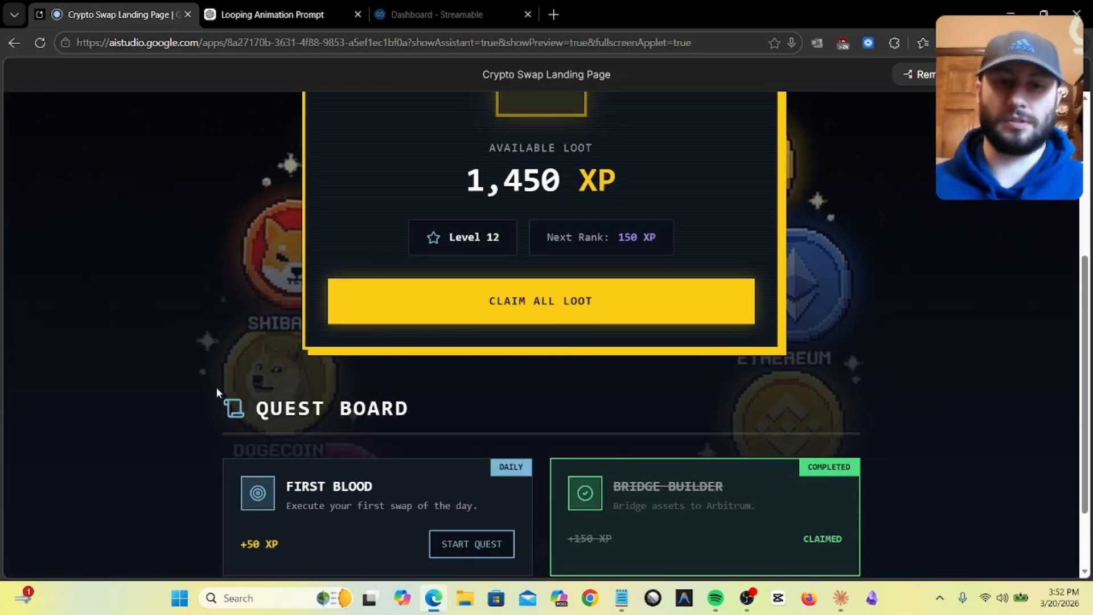
{"action": "scroll", "coordinate": [210, 388], "scroll_direction": "down", "scroll_amount": 2}
{"action": "scroll", "coordinate": [151, 394], "scroll_direction": "up", "scroll_amount": 7}
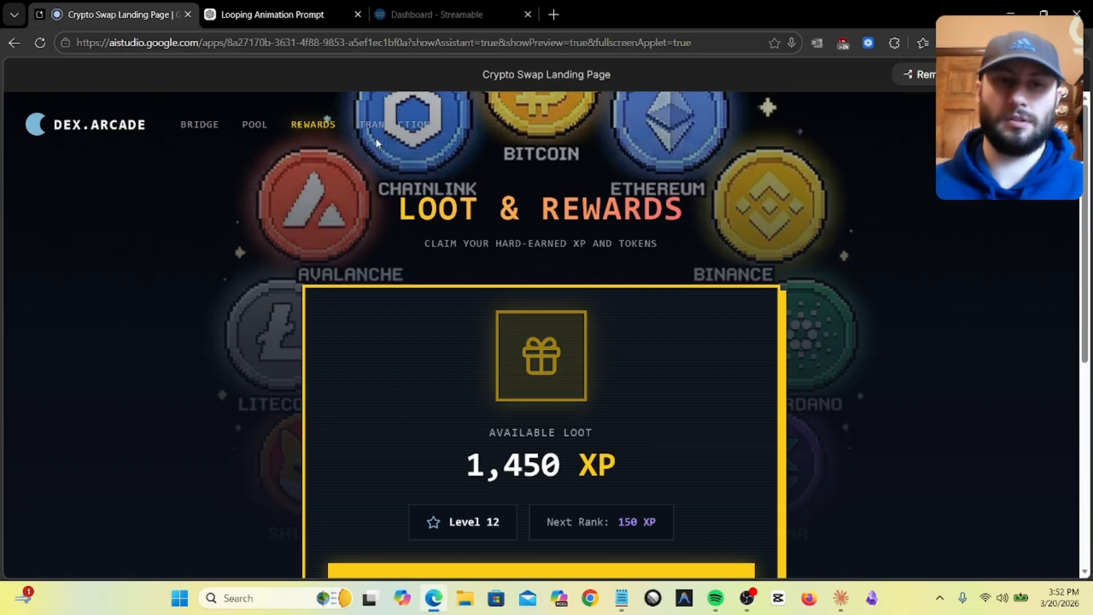
- Open the site's Transactions page, look over its Battle Log, and leave the full-screen preview
{"action": "left_click", "coordinate": [398, 124]}
{"action": "scroll", "coordinate": [149, 359], "scroll_direction": "down", "scroll_amount": 4}
{"action": "scroll", "coordinate": [149, 360], "scroll_direction": "up", "scroll_amount": 4}
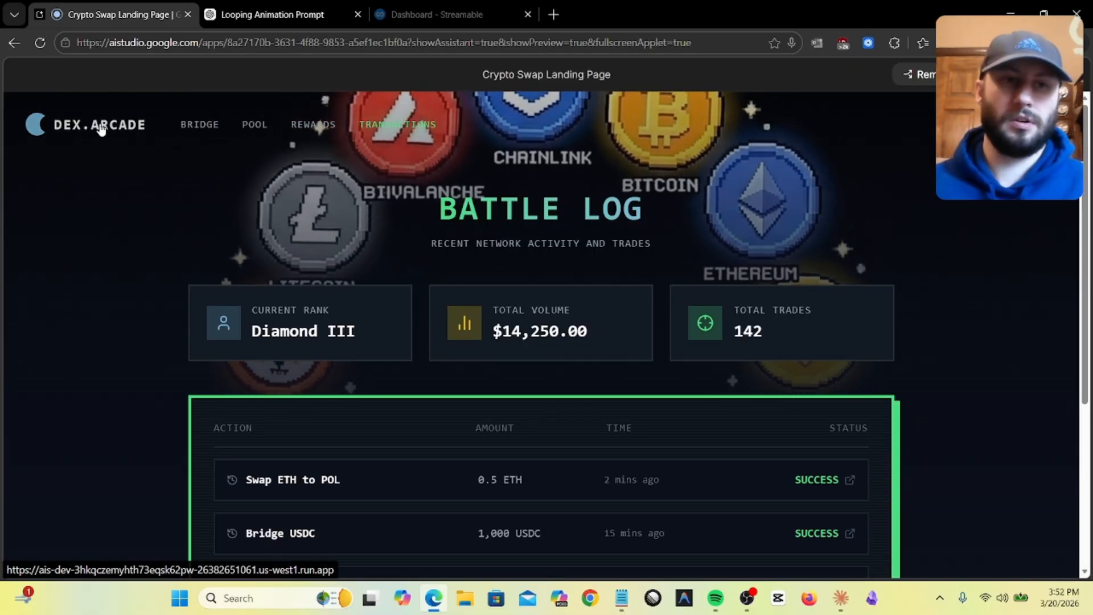
{"action": "key", "text": "Escape"}
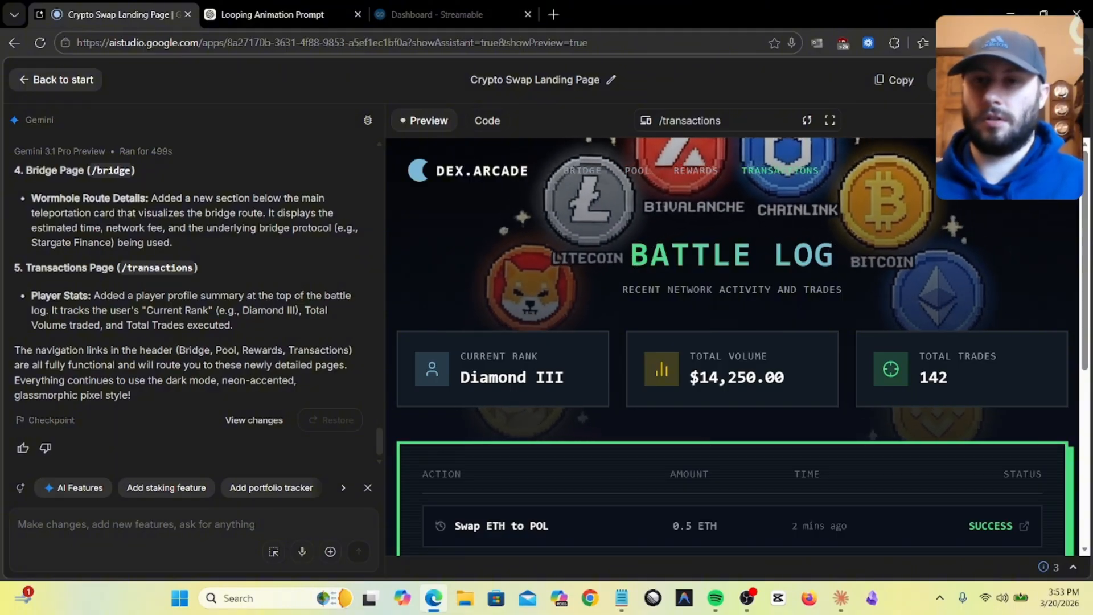
- View the app's publishing options and the Google Cloud project choices, and close them without publishing
{"action": "left_click", "coordinate": [1014, 80]}
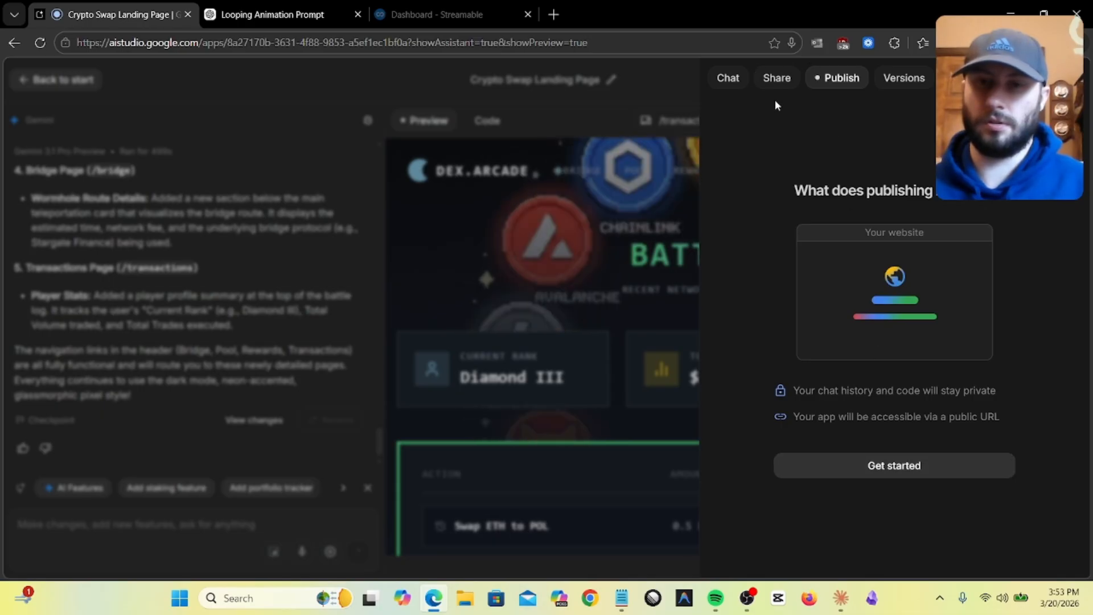
{"action": "left_click", "coordinate": [900, 467]}
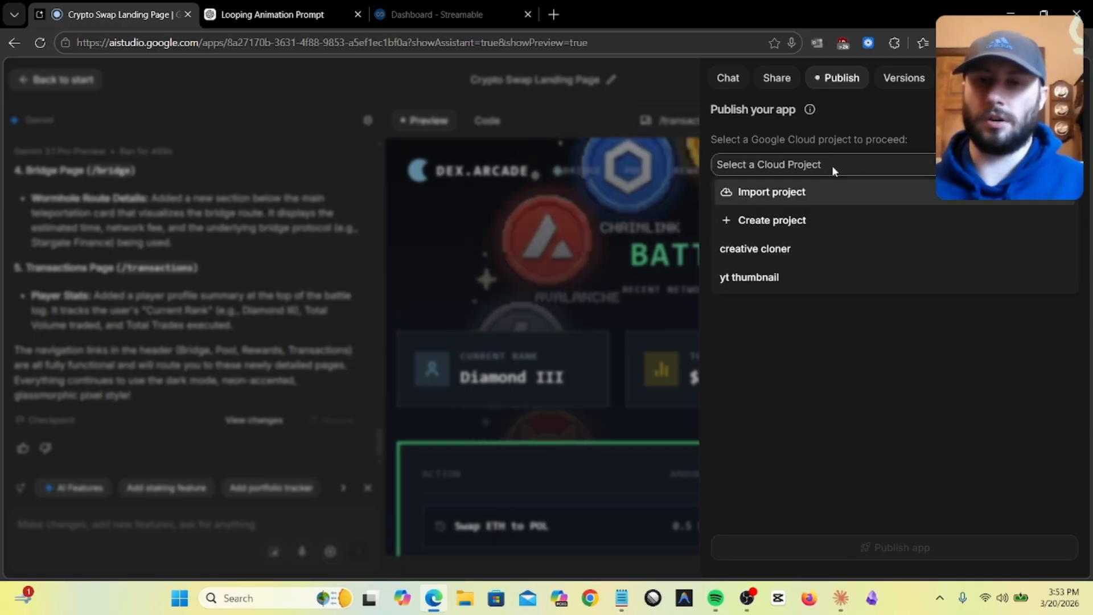
{"action": "left_click", "coordinate": [924, 130]}
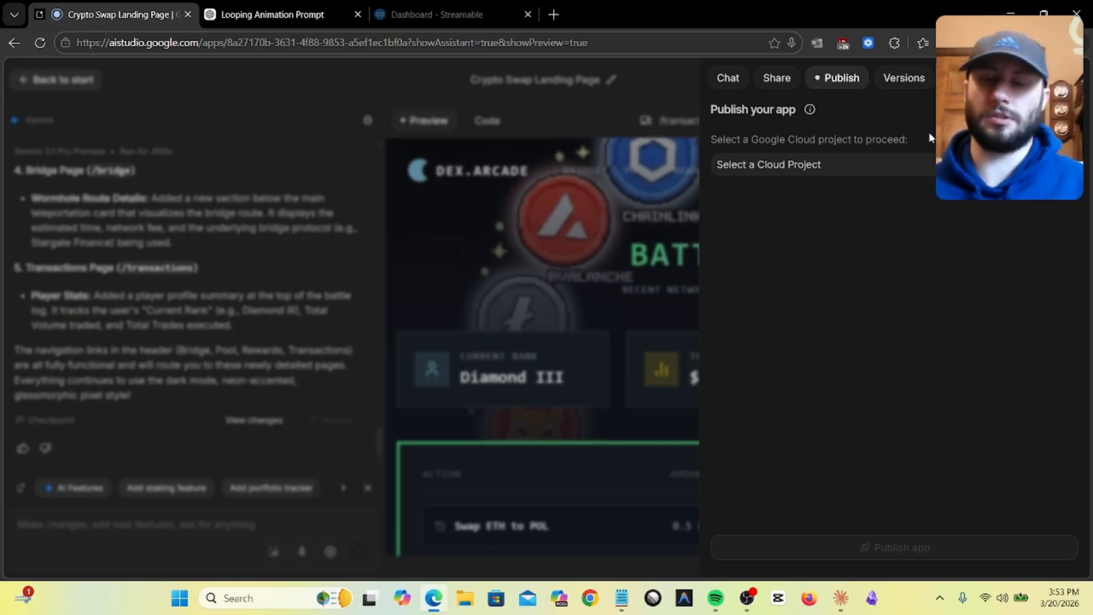
{"action": "left_click", "coordinate": [343, 171]}
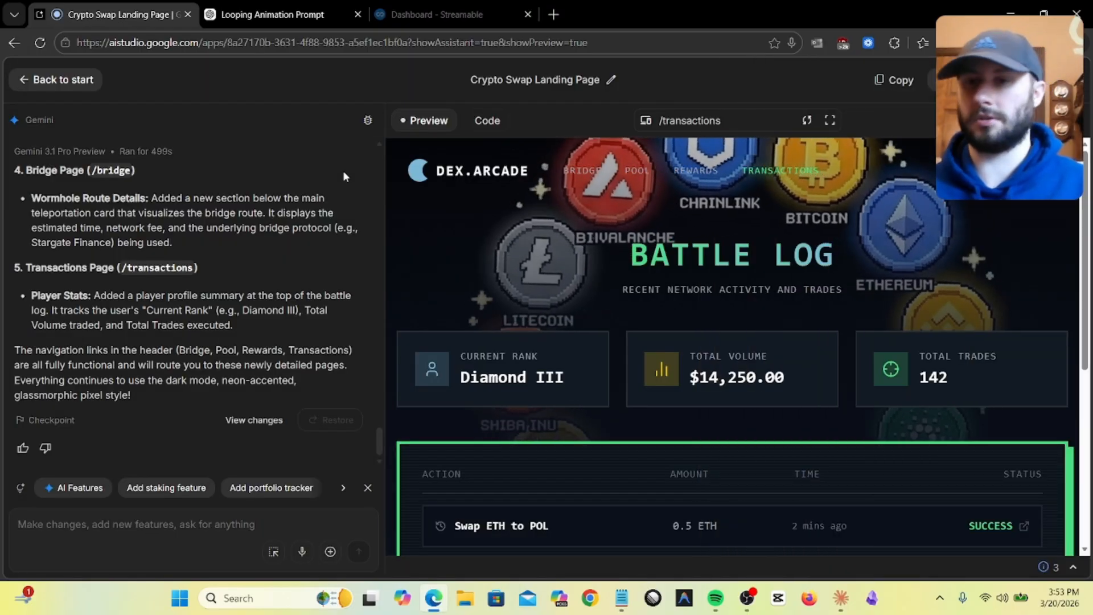
- Reread Gemini's summary of the page additions and look through the Transactions page preview down to its footer
{"action": "scroll", "coordinate": [343, 172], "scroll_direction": "up", "scroll_amount": 5}
{"action": "scroll", "coordinate": [342, 173], "scroll_direction": "down", "scroll_amount": 5}
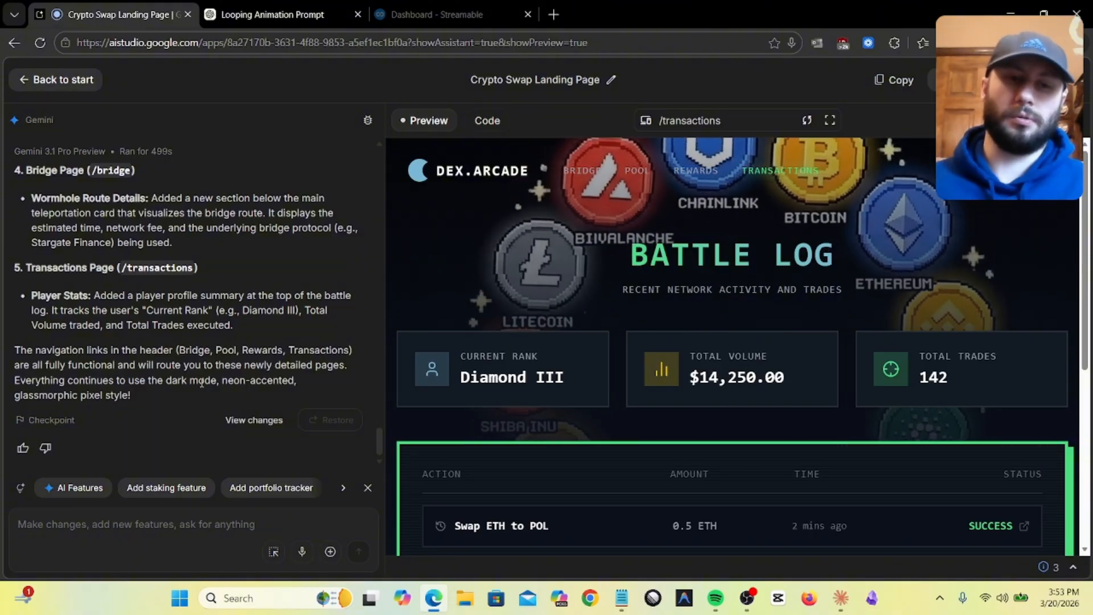
{"action": "scroll", "coordinate": [201, 383], "scroll_direction": "up", "scroll_amount": 1}
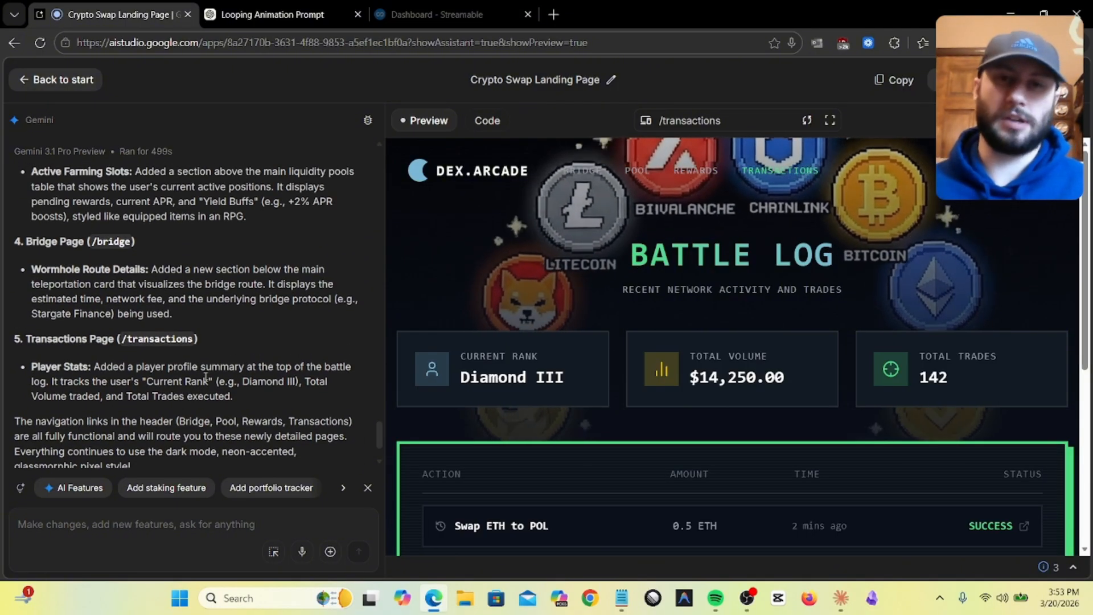
{"action": "scroll", "coordinate": [205, 377], "scroll_direction": "down", "scroll_amount": 1}
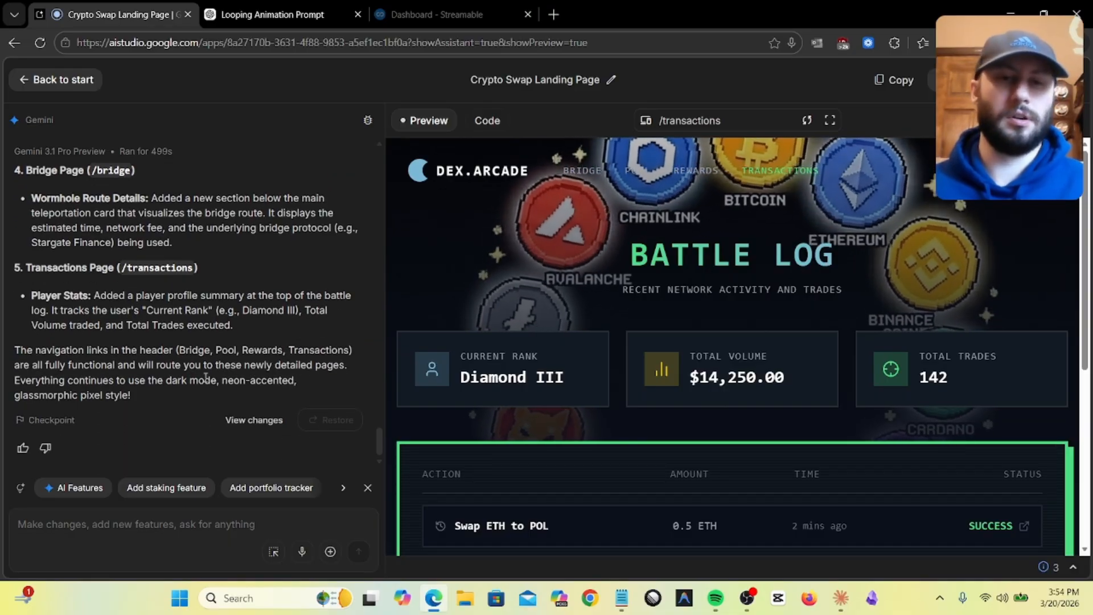
{"action": "scroll", "coordinate": [205, 378], "scroll_direction": "up", "scroll_amount": 7}
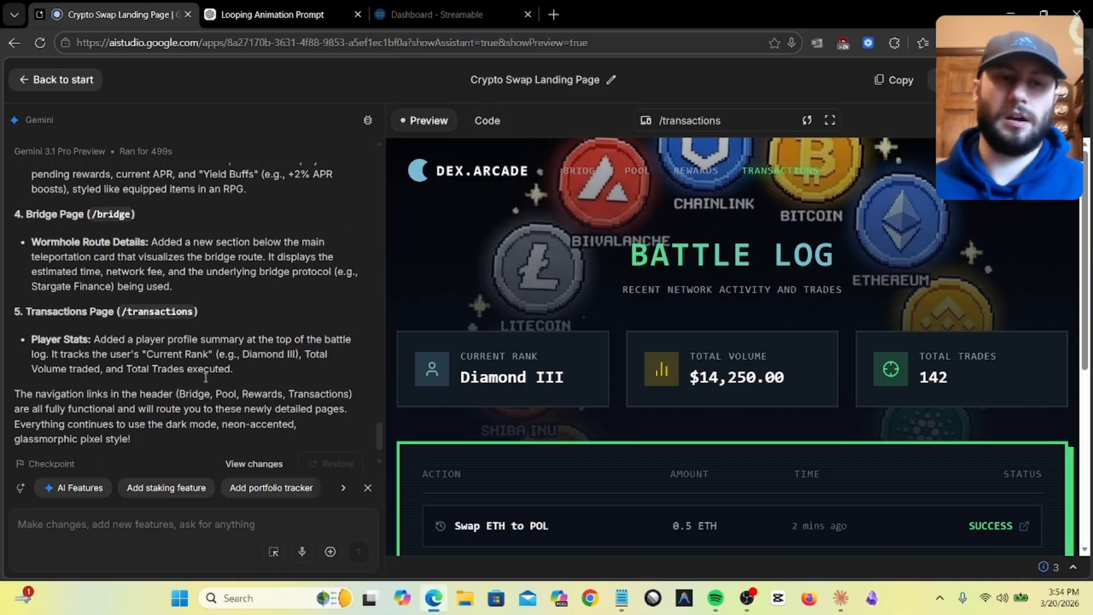
{"action": "scroll", "coordinate": [205, 380], "scroll_direction": "down", "scroll_amount": 7}
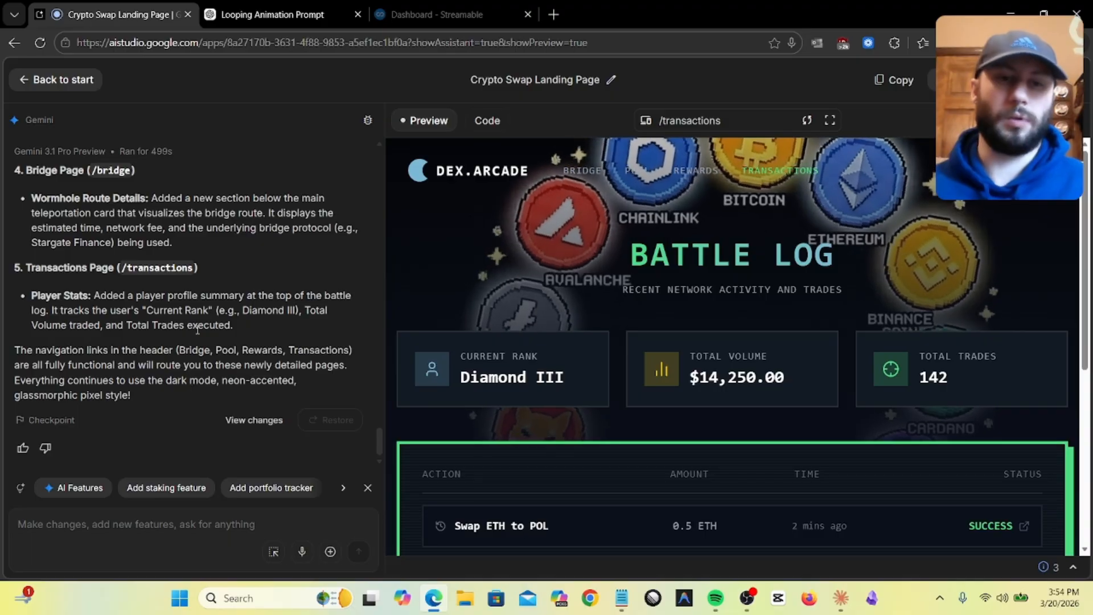
{"action": "scroll", "coordinate": [681, 323], "scroll_direction": "down", "scroll_amount": 6}
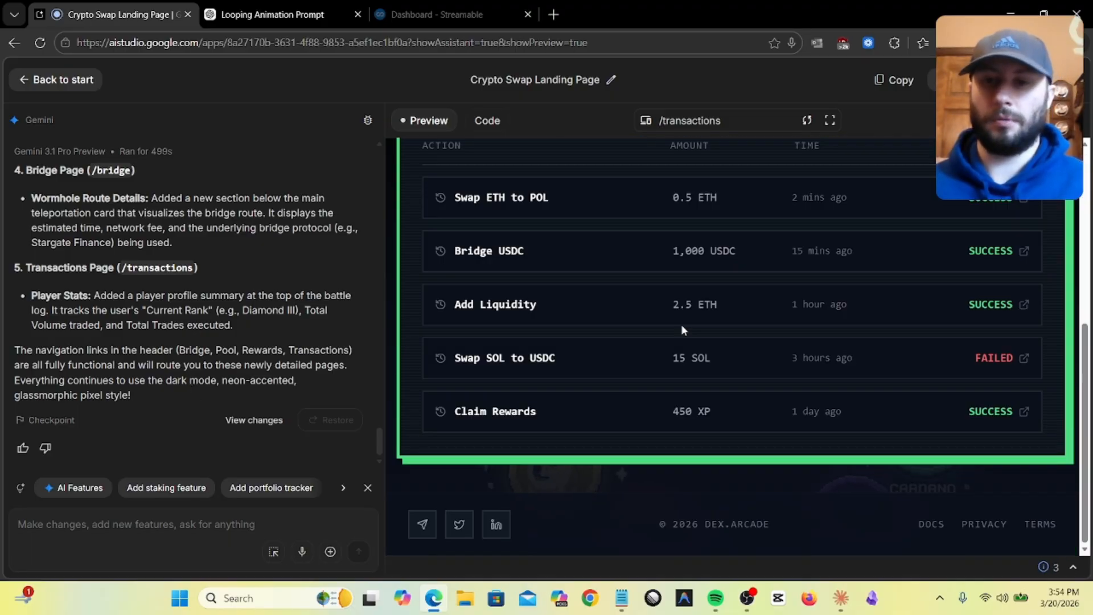
- Open the site's Bridge page in the preview and look over its Cross-Chain Portal card, Wormhole Route details and footer
{"action": "scroll", "coordinate": [680, 324], "scroll_direction": "up", "scroll_amount": 6}
{"action": "scroll", "coordinate": [681, 324], "scroll_direction": "down", "scroll_amount": 5}
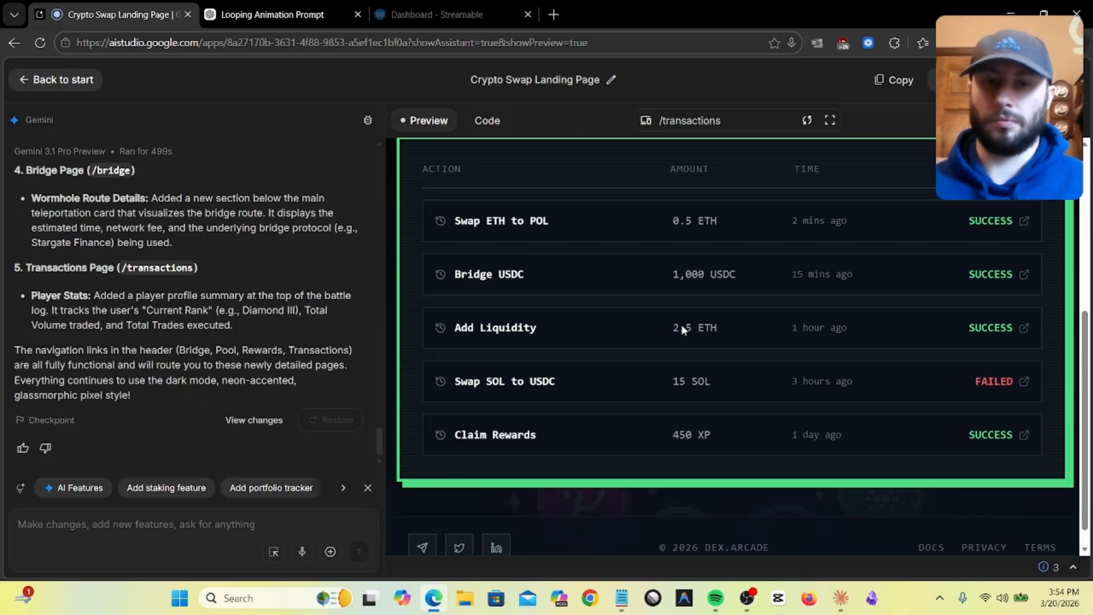
{"action": "scroll", "coordinate": [680, 323], "scroll_direction": "up", "scroll_amount": 6}
{"action": "left_click", "coordinate": [581, 170]}
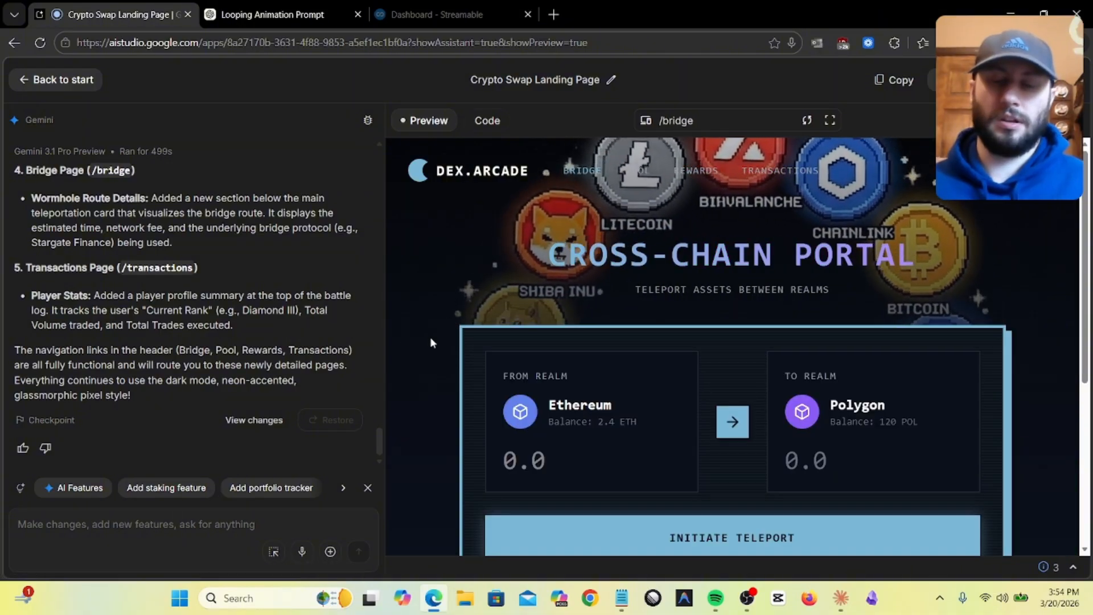
{"action": "scroll", "coordinate": [430, 342], "scroll_direction": "down", "scroll_amount": 5}
{"action": "scroll", "coordinate": [430, 342], "scroll_direction": "up", "scroll_amount": 4}
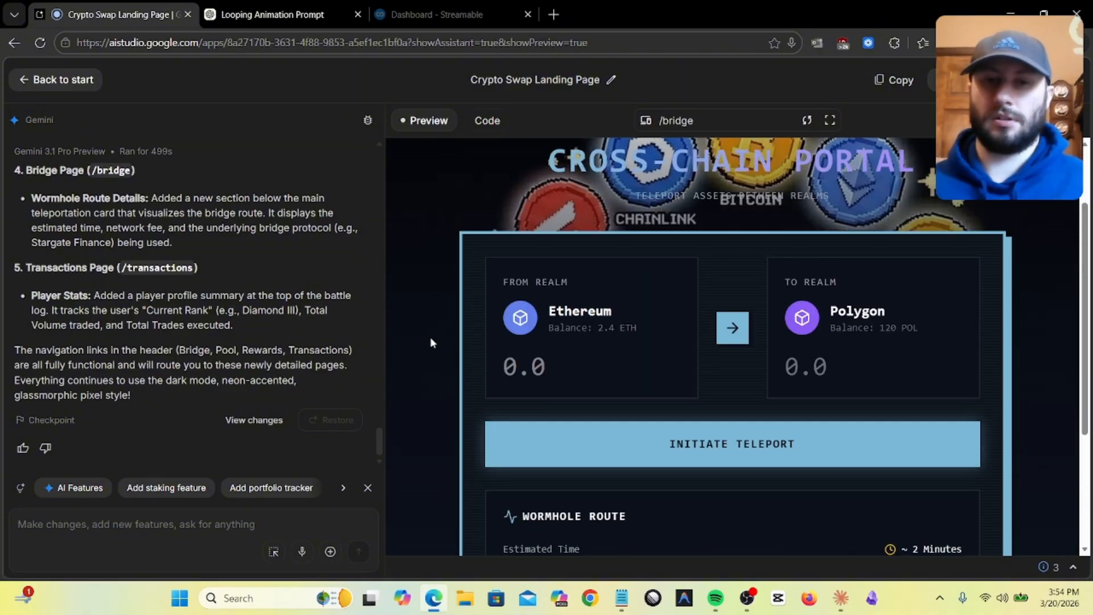
{"action": "scroll", "coordinate": [431, 342], "scroll_direction": "up", "scroll_amount": 2}
{"action": "scroll", "coordinate": [430, 342], "scroll_direction": "down", "scroll_amount": 5}
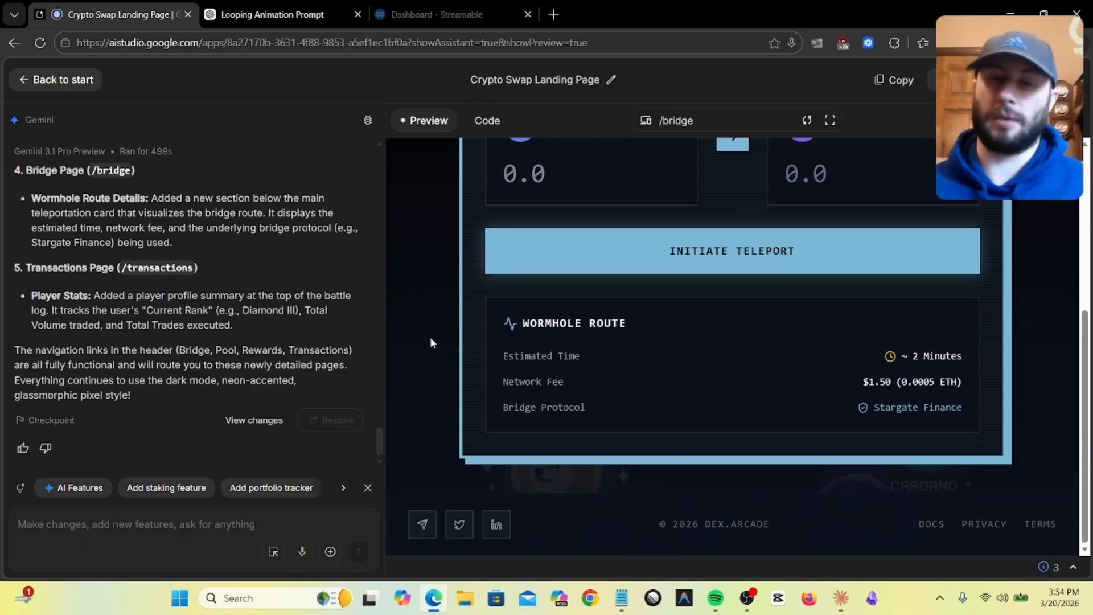
{"action": "scroll", "coordinate": [431, 340], "scroll_direction": "up", "scroll_amount": 5}
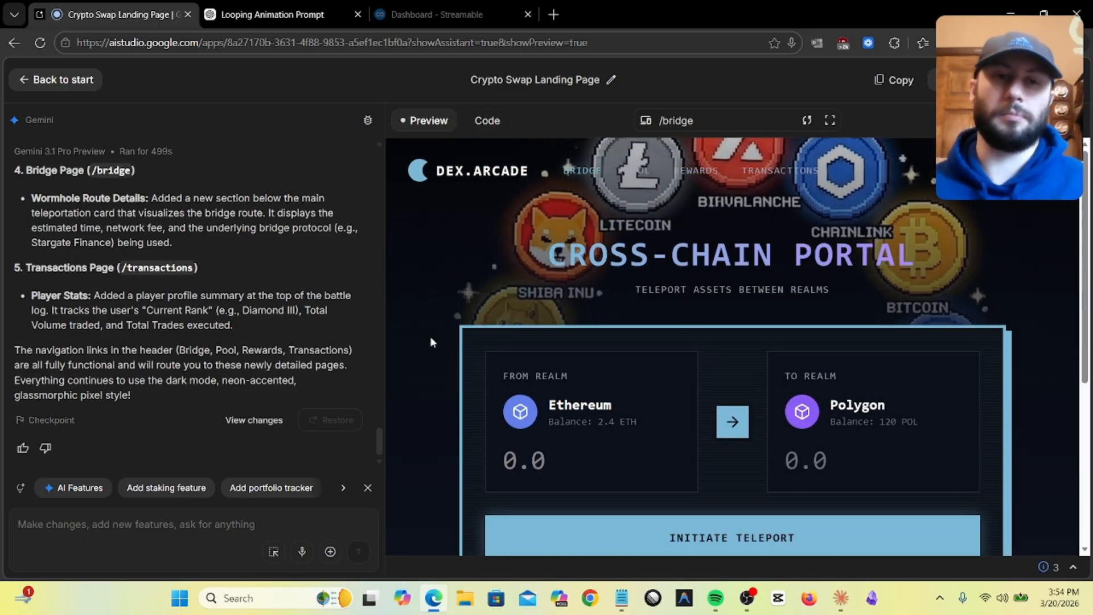
{"action": "scroll", "coordinate": [972, 253], "scroll_direction": "down", "scroll_amount": 5}
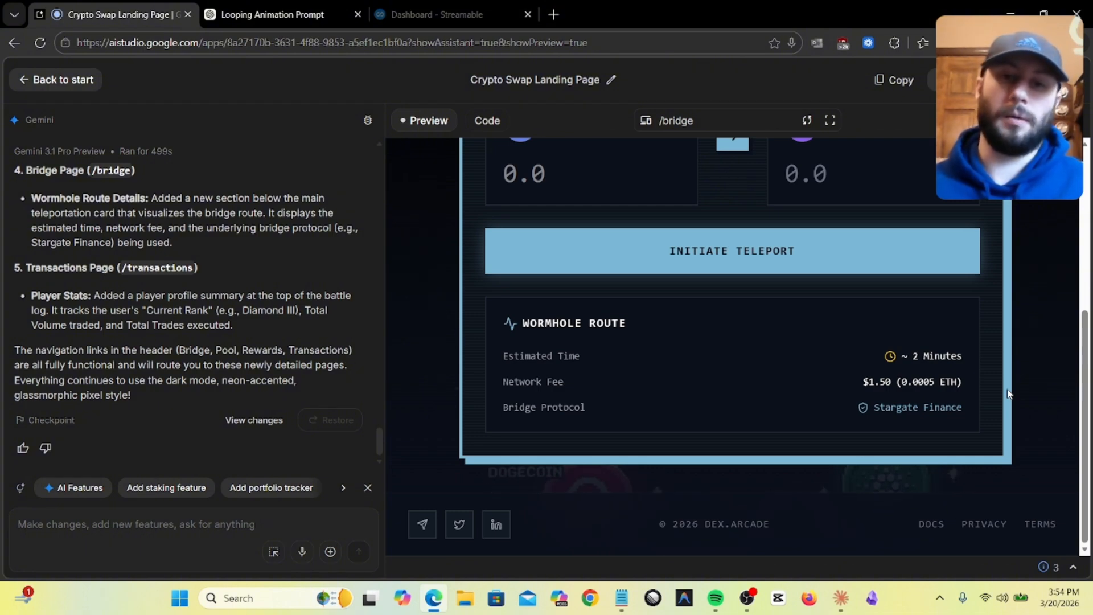
{"action": "scroll", "coordinate": [436, 308], "scroll_direction": "up", "scroll_amount": 5}
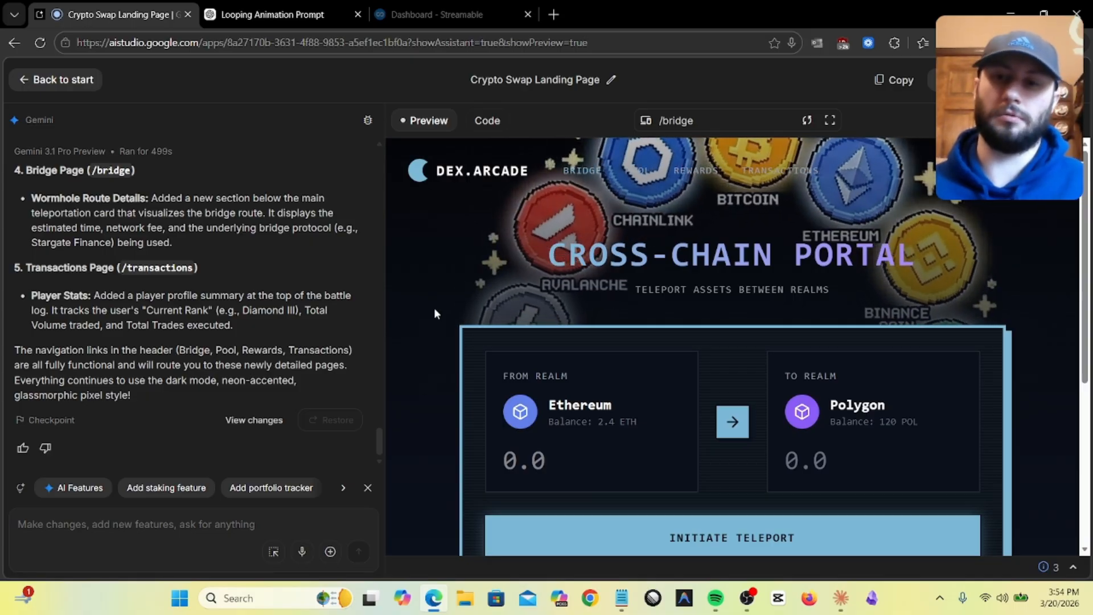
{"action": "scroll", "coordinate": [434, 313], "scroll_direction": "down", "scroll_amount": 5}
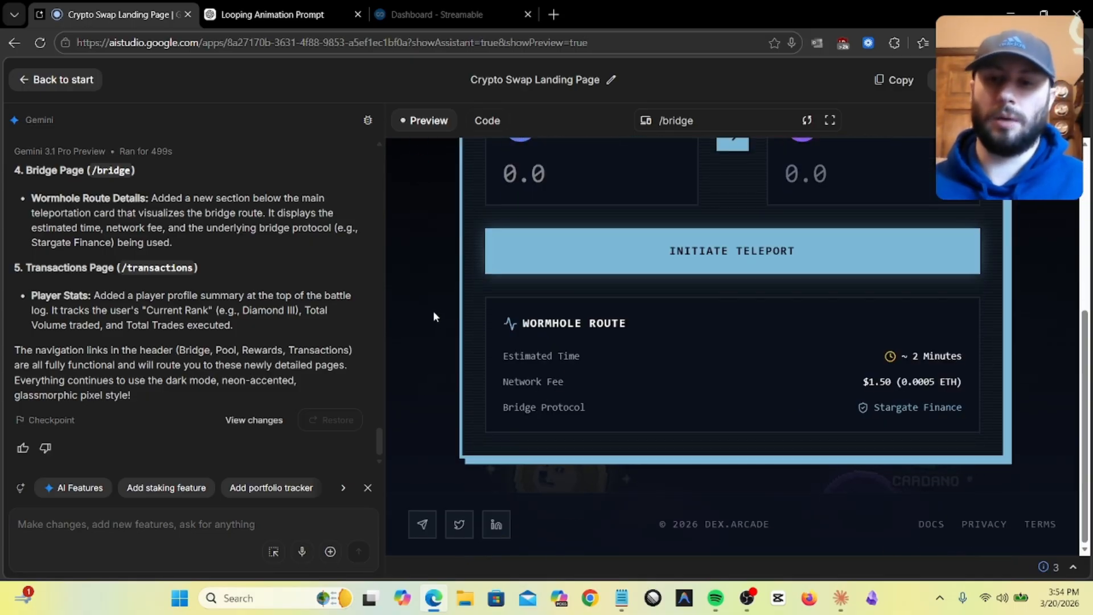
{"action": "scroll", "coordinate": [432, 313], "scroll_direction": "up", "scroll_amount": 5}
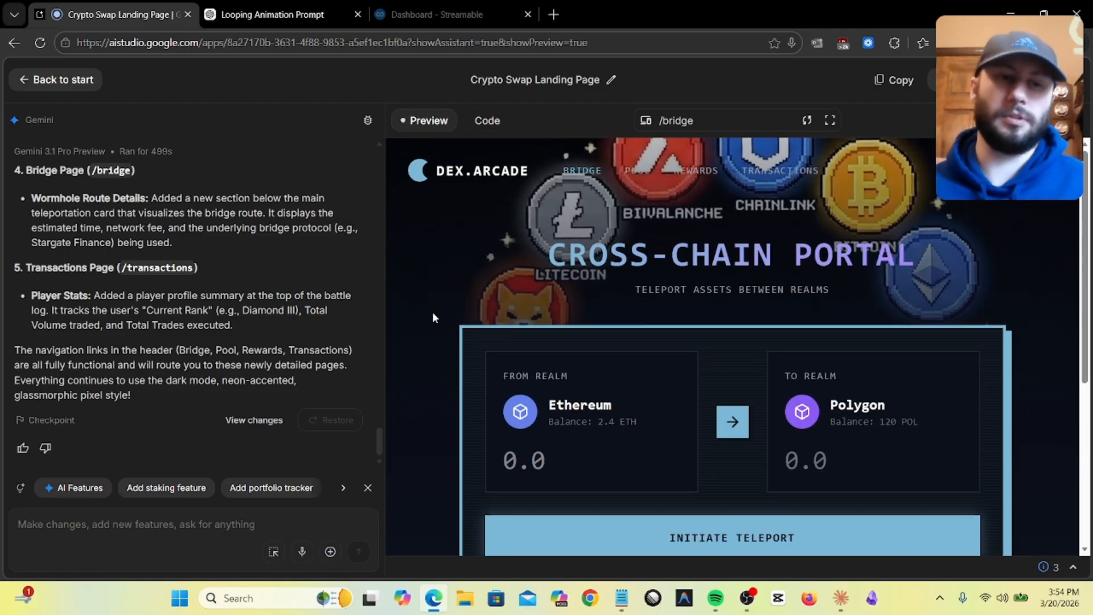